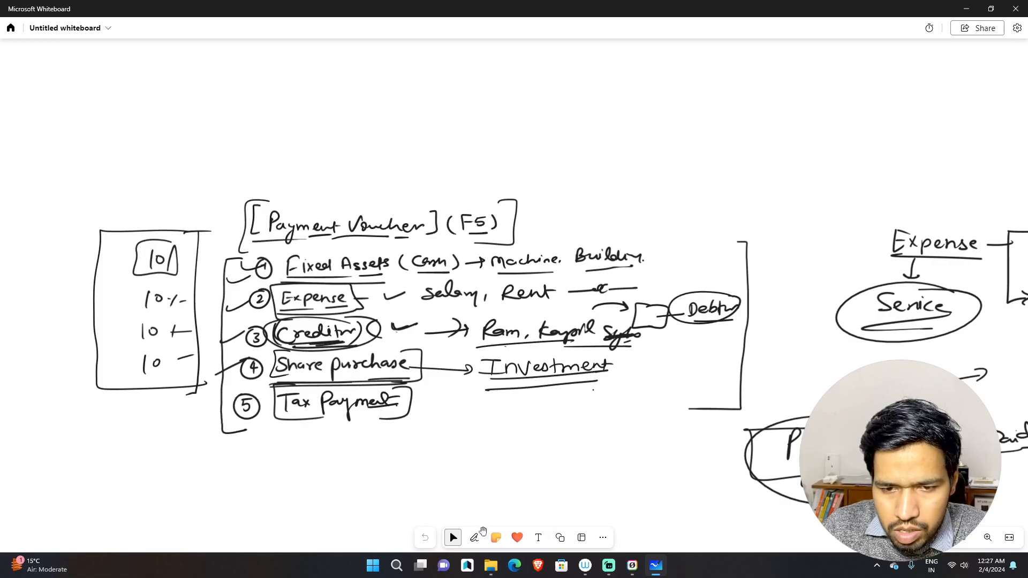
Handwrite "Re" with the black pen in the blank space above the Payment Voucher heading
click(472, 538)
click(473, 537)
click(473, 537)
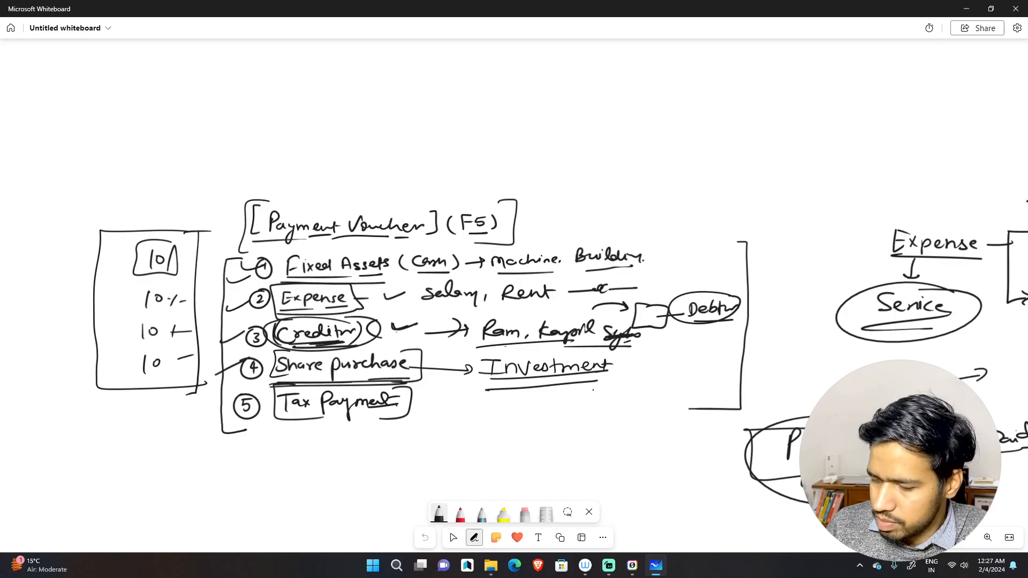
mouse_move(236, 86)
mouse_down()
mouse_move(236, 121)
mouse_move(254, 118)
mouse_up()
drag(256, 111, 274, 114)
click(453, 538)
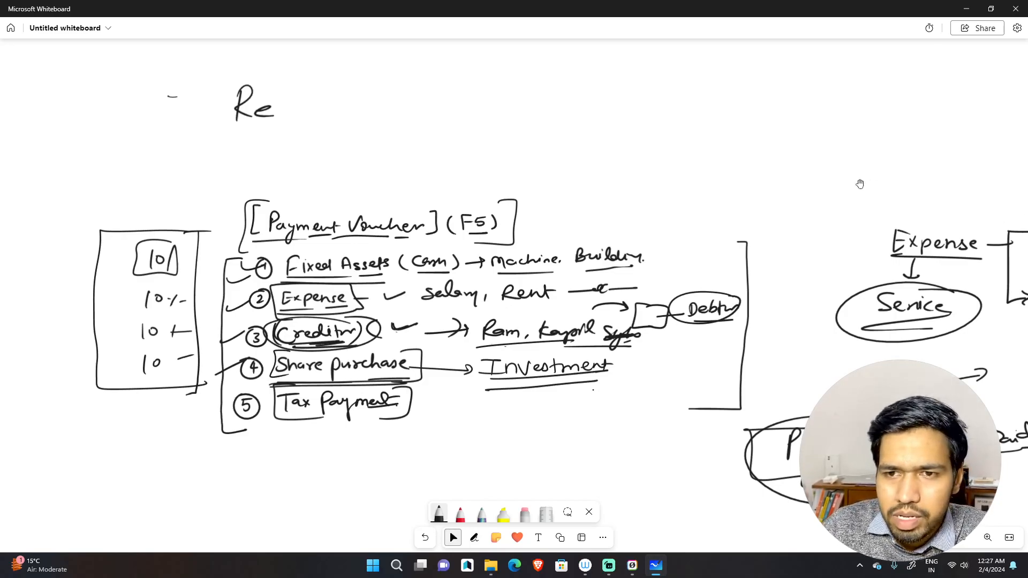
Handwrite the heading "Receipts Voucher" in an empty area of the whiteboard and underline it
drag(799, 303, 253, 301)
click(712, 261)
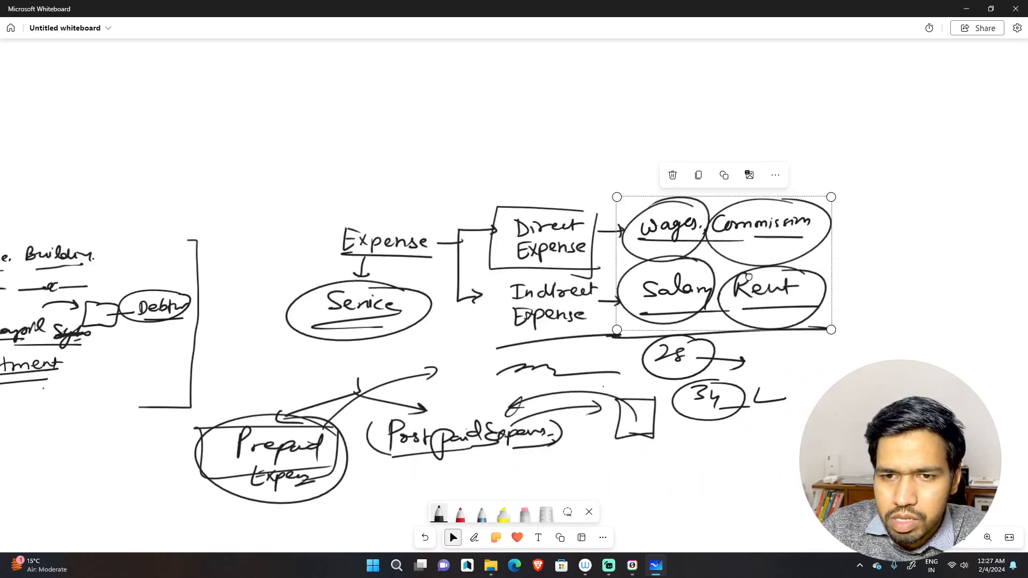
drag(712, 260, 252, 263)
drag(910, 242, 328, 252)
drag(730, 254, 181, 252)
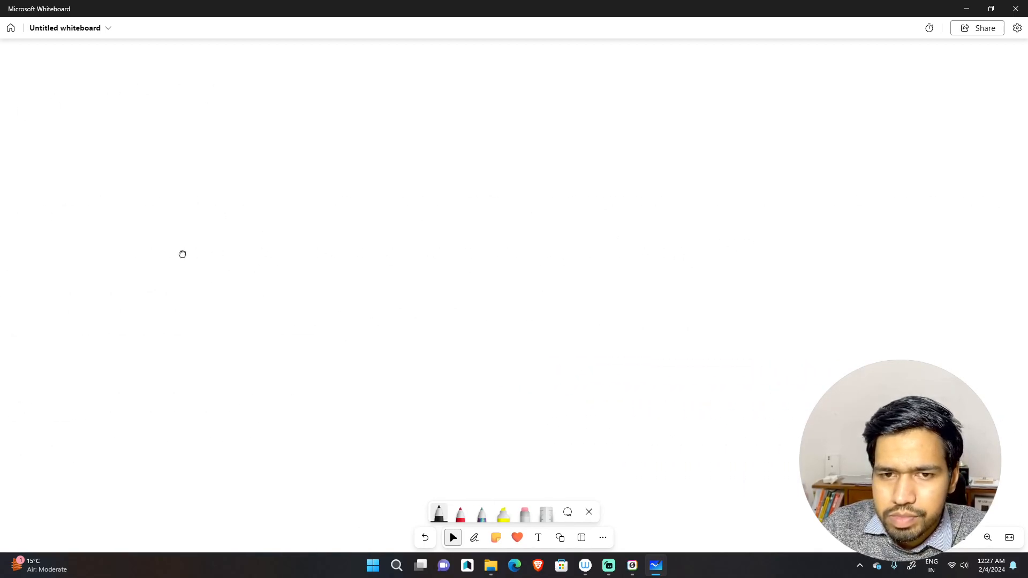
key(alt+w)
mouse_move(217, 99)
mouse_down()
mouse_move(253, 131)
mouse_move(303, 124)
mouse_move(291, 130)
mouse_move(313, 139)
mouse_move(326, 119)
mouse_up()
click(290, 112)
drag(330, 113, 324, 126)
drag(349, 104, 372, 80)
drag(381, 115, 401, 117)
mouse_move(415, 107)
mouse_down()
mouse_move(410, 121)
mouse_move(463, 109)
mouse_up()
drag(194, 156, 419, 141)
drag(424, 142, 465, 137)
Add "(F6)" after the Receipts Voucher heading and underline it
mouse_move(506, 93)
mouse_down()
mouse_move(516, 124)
mouse_move(528, 118)
mouse_up()
mouse_move(528, 102)
mouse_down()
mouse_move(547, 90)
mouse_move(555, 107)
mouse_up()
mouse_move(566, 98)
mouse_down()
mouse_move(559, 111)
mouse_move(594, 124)
mouse_up()
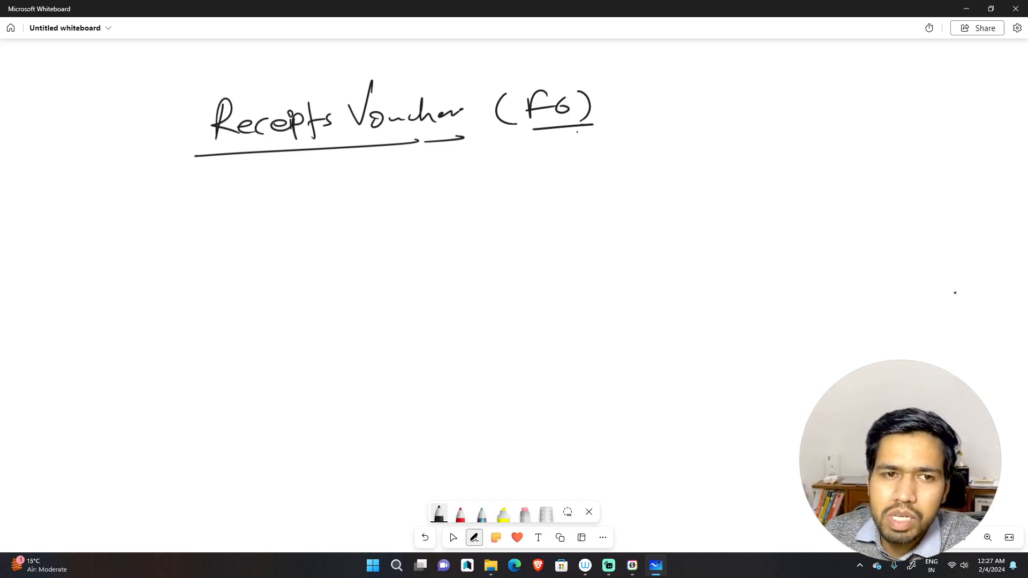
Draw an underlined arrow pointing to the Receipts Voucher heading and enclose the heading in parentheses
mouse_move(83, 116)
mouse_down()
mouse_move(153, 92)
mouse_move(145, 109)
mouse_up()
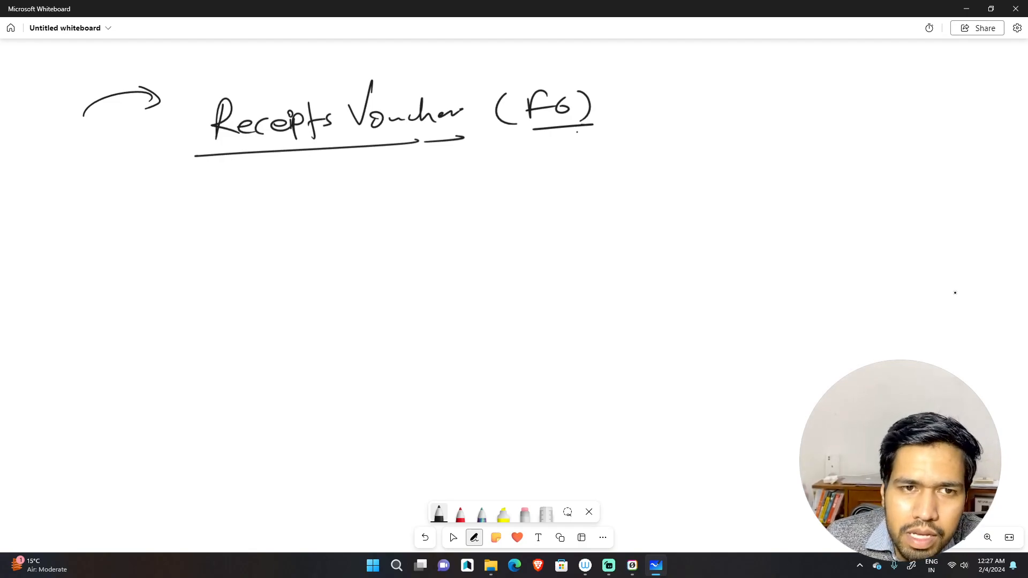
drag(100, 124, 141, 114)
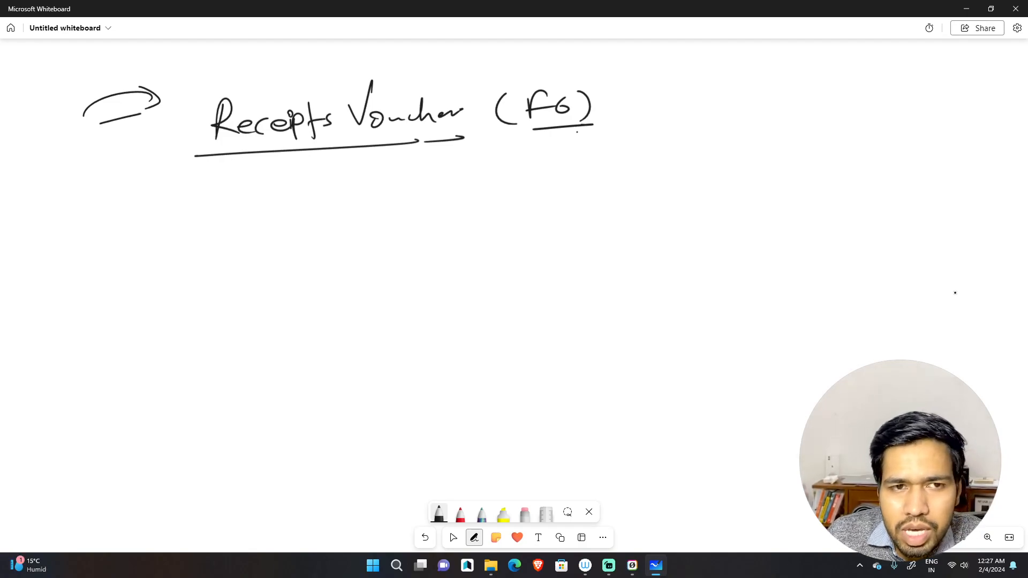
drag(209, 91, 209, 145)
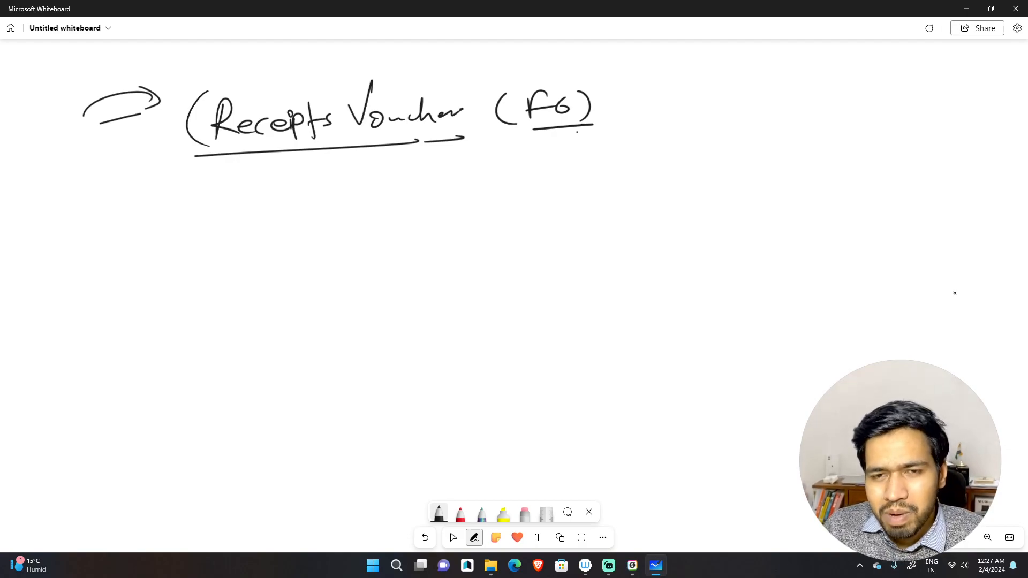
drag(461, 89, 447, 136)
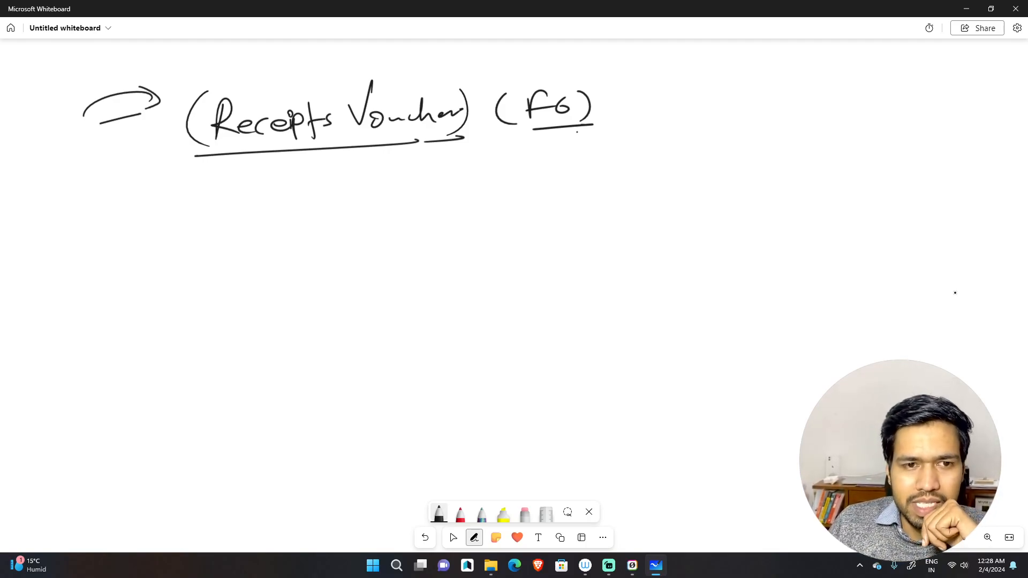
Write circled item 1, "Sale of Fixed Assets", below the heading and underline "Sale"
drag(102, 193, 102, 210)
mouse_move(101, 185)
mouse_down()
mouse_move(92, 221)
mouse_move(78, 197)
mouse_up()
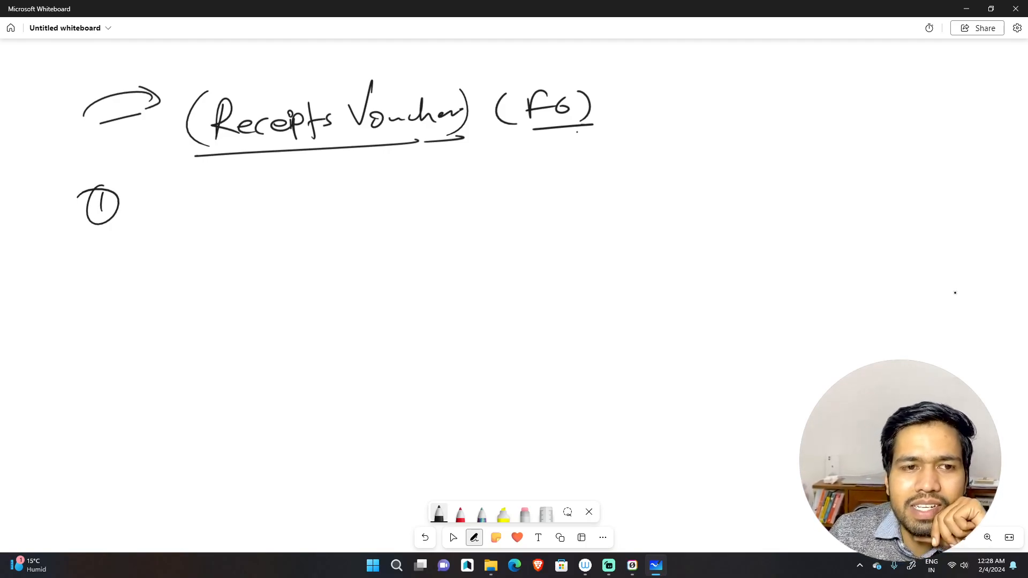
drag(163, 187, 143, 210)
mouse_move(178, 201)
mouse_down()
mouse_move(170, 207)
mouse_move(180, 209)
mouse_up()
drag(187, 185, 186, 212)
drag(195, 201, 208, 205)
drag(234, 196, 272, 204)
mouse_move(274, 181)
mouse_down()
mouse_move(293, 175)
mouse_move(290, 193)
mouse_up()
drag(299, 190, 299, 200)
mouse_move(304, 189)
mouse_down()
mouse_move(315, 201)
mouse_move(304, 201)
mouse_up()
drag(323, 194, 382, 196)
drag(385, 183, 396, 194)
drag(406, 186, 418, 193)
drag(432, 181, 438, 191)
click(444, 187)
drag(142, 225, 229, 218)
Write circled item 2, "Income", below the first item
mouse_move(92, 258)
mouse_down()
mouse_move(107, 268)
mouse_move(67, 255)
mouse_up()
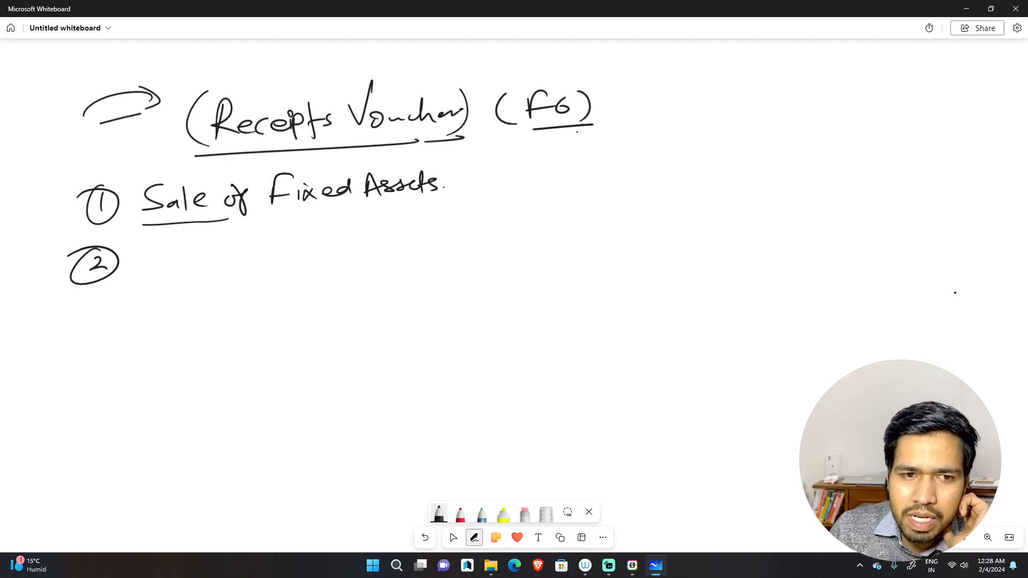
drag(149, 246, 167, 246)
mouse_move(159, 246)
mouse_down()
mouse_move(156, 274)
mouse_move(170, 273)
mouse_up()
drag(167, 262, 191, 271)
mouse_move(194, 259)
mouse_down()
mouse_move(202, 269)
mouse_move(244, 267)
mouse_up()
click(249, 261)
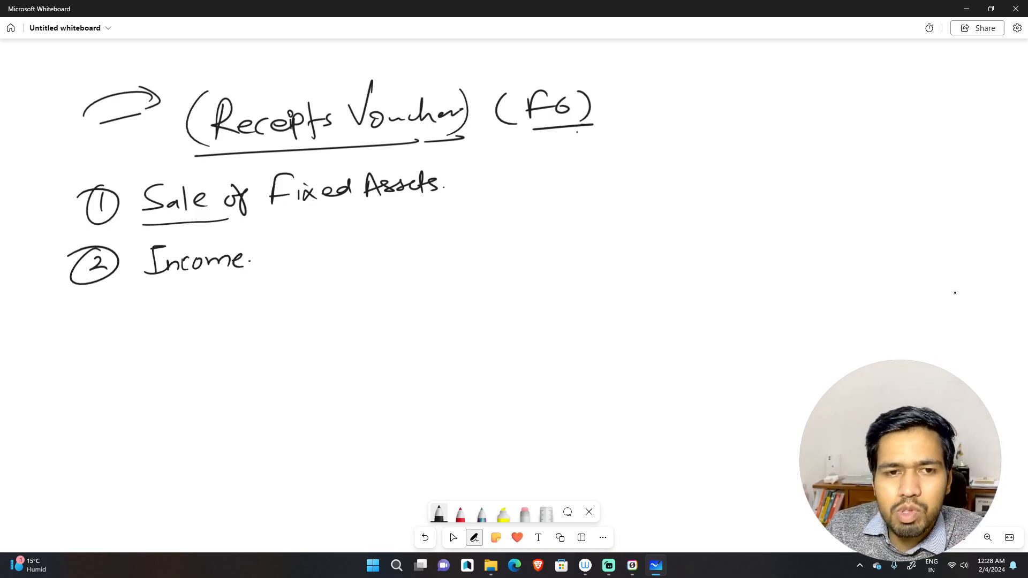
Draw two branching arrows from "Income" and label the upper branch "Direct Income"
drag(270, 258, 303, 256)
drag(297, 237, 340, 279)
mouse_move(298, 237)
mouse_down()
mouse_move(329, 232)
mouse_move(334, 288)
mouse_up()
drag(343, 229, 346, 246)
mouse_move(365, 235)
mouse_down()
mouse_move(366, 246)
mouse_move(386, 231)
mouse_move(405, 238)
mouse_up()
drag(414, 230, 415, 238)
mouse_move(425, 218)
mouse_down()
mouse_move(428, 237)
mouse_move(440, 226)
mouse_move(456, 231)
mouse_up()
drag(451, 215, 473, 213)
drag(451, 231, 547, 216)
Label the lower Income branch "Indirect Income" and underline the end of the label
drag(366, 276, 381, 274)
mouse_move(374, 274)
mouse_down()
mouse_move(375, 291)
mouse_move(386, 290)
mouse_up()
mouse_move(393, 281)
mouse_down()
mouse_move(394, 293)
mouse_move(430, 292)
mouse_move(457, 276)
mouse_up()
drag(460, 279, 488, 283)
mouse_move(485, 269)
mouse_down()
mouse_move(492, 286)
mouse_move(522, 260)
mouse_up()
mouse_move(515, 261)
mouse_down()
mouse_move(516, 278)
mouse_move(528, 277)
mouse_up()
mouse_move(532, 279)
mouse_down()
mouse_move(543, 267)
mouse_move(551, 277)
mouse_up()
mouse_move(570, 266)
mouse_down()
mouse_move(560, 276)
mouse_move(610, 259)
mouse_up()
drag(570, 284, 617, 276)
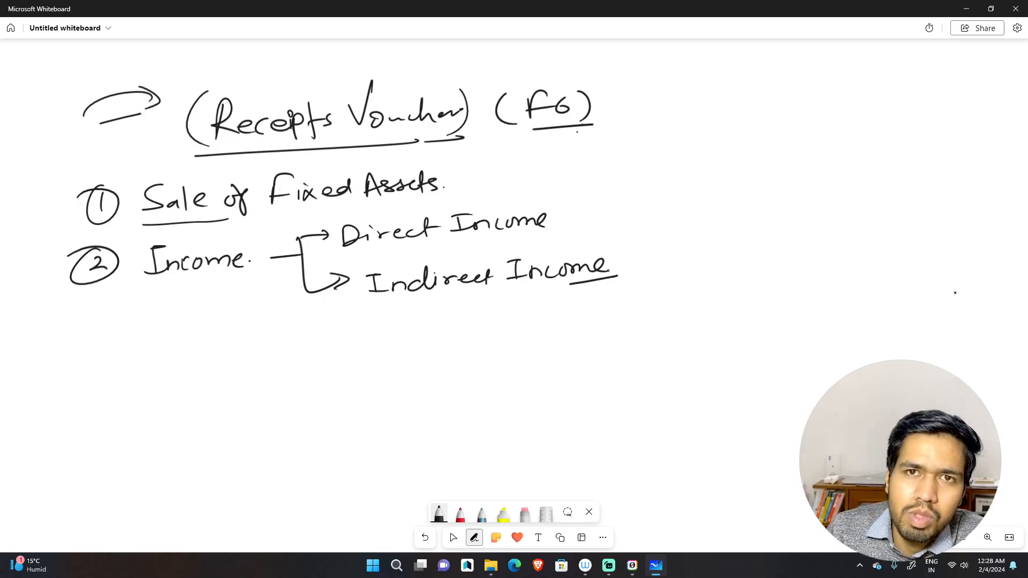
Write circled item 3, "Cash Received from Debtors", below the Income item
mouse_move(101, 334)
mouse_down()
mouse_move(99, 349)
mouse_move(81, 336)
mouse_up()
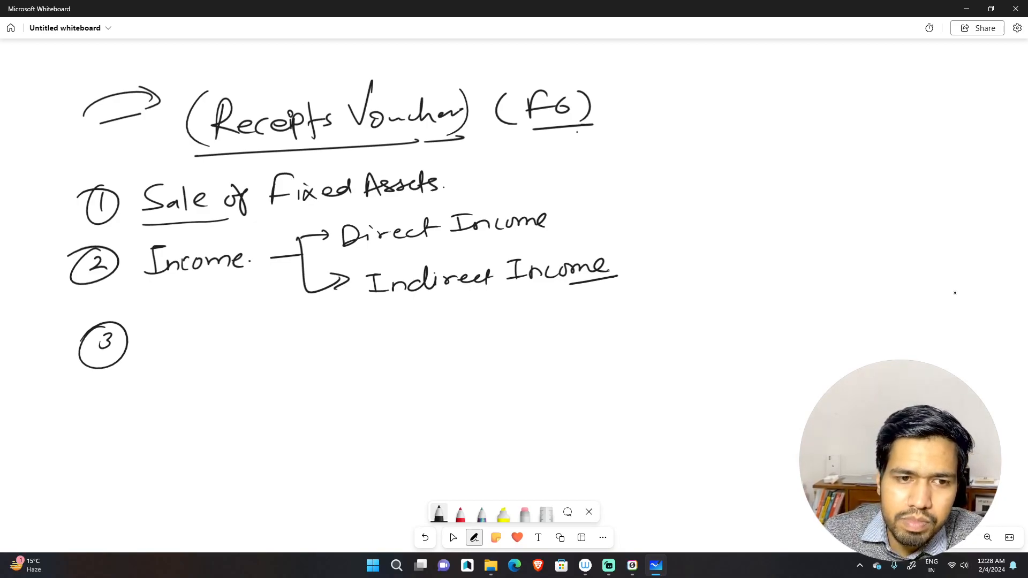
mouse_move(166, 325)
mouse_down()
mouse_move(157, 351)
mouse_move(189, 338)
mouse_move(241, 346)
mouse_move(339, 324)
mouse_move(342, 311)
mouse_move(371, 352)
mouse_up()
drag(362, 324, 441, 327)
mouse_move(440, 308)
mouse_down()
mouse_move(442, 325)
mouse_move(501, 322)
mouse_up()
mouse_move(511, 301)
mouse_down()
mouse_move(513, 323)
mouse_move(522, 307)
mouse_up()
drag(518, 311, 551, 320)
click(560, 320)
Write circled item 4, "Sale of Share Receipts", and underline "Share" and the end of "Receipts"
drag(98, 390, 106, 407)
mouse_move(101, 399)
mouse_down()
mouse_move(101, 416)
mouse_move(96, 389)
mouse_move(131, 411)
mouse_move(175, 406)
mouse_up()
drag(180, 398, 237, 399)
mouse_move(248, 378)
mouse_down()
mouse_move(232, 411)
mouse_move(241, 392)
mouse_up()
mouse_move(279, 376)
mouse_down()
mouse_move(260, 397)
mouse_move(298, 399)
mouse_move(341, 382)
mouse_up()
click(345, 383)
drag(259, 413, 333, 406)
drag(368, 355, 363, 386)
mouse_move(364, 358)
mouse_down()
mouse_move(391, 384)
mouse_move(437, 382)
mouse_up()
drag(440, 373, 446, 388)
drag(449, 371, 469, 379)
drag(464, 365, 478, 362)
mouse_move(484, 363)
mouse_down()
mouse_move(480, 377)
mouse_move(499, 383)
mouse_up()
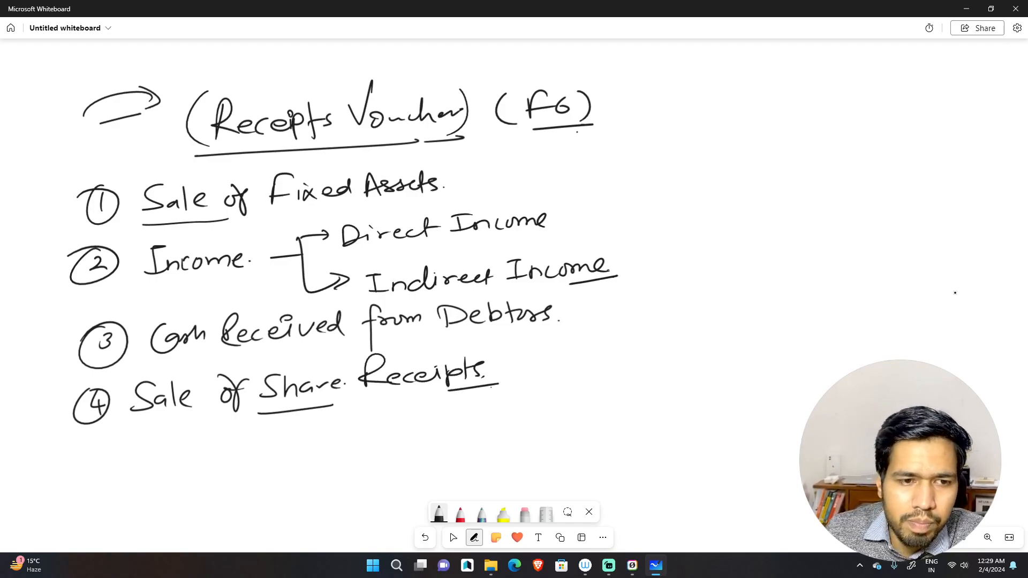
Draw a large closing bracket beside the four items with an arrow pointing away from it
mouse_move(597, 155)
mouse_down()
mouse_move(629, 167)
mouse_move(549, 416)
mouse_up()
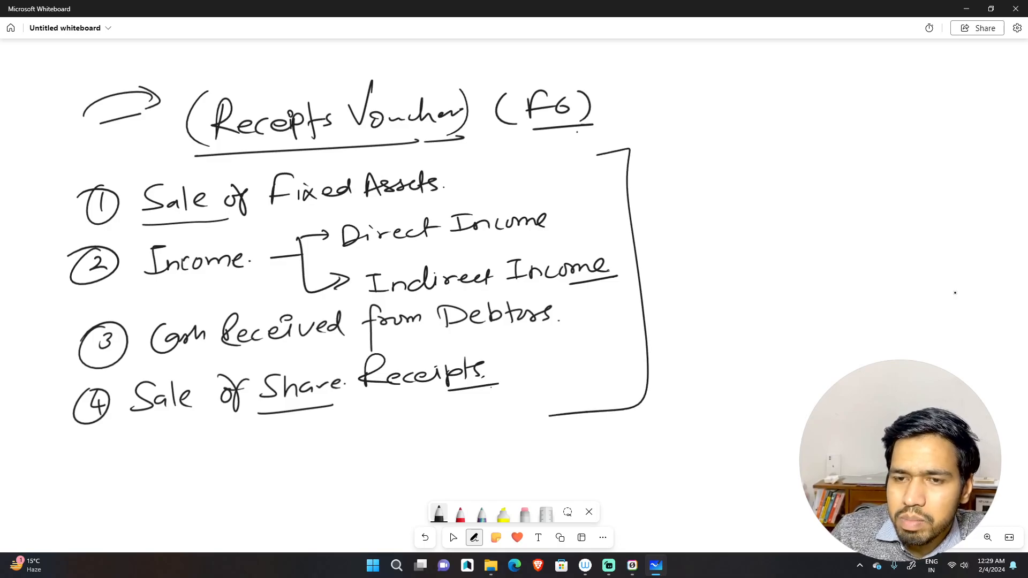
drag(639, 277, 688, 272)
drag(670, 263, 670, 285)
drag(667, 293, 671, 292)
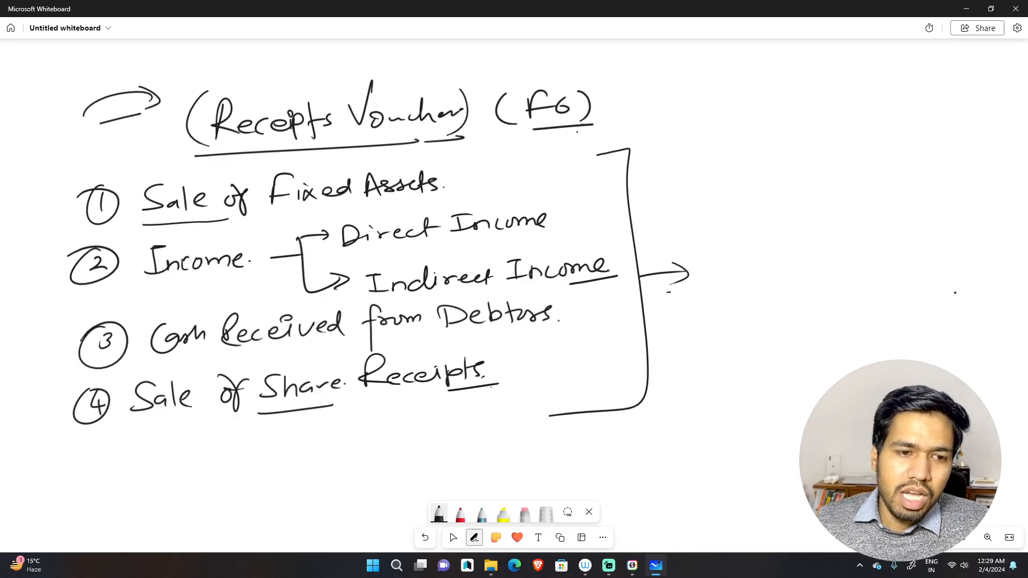
Write circled item 5, "Introduction of Capital", at the end of the list and underline it
mouse_move(85, 452)
mouse_down()
mouse_move(87, 472)
mouse_move(67, 444)
mouse_up()
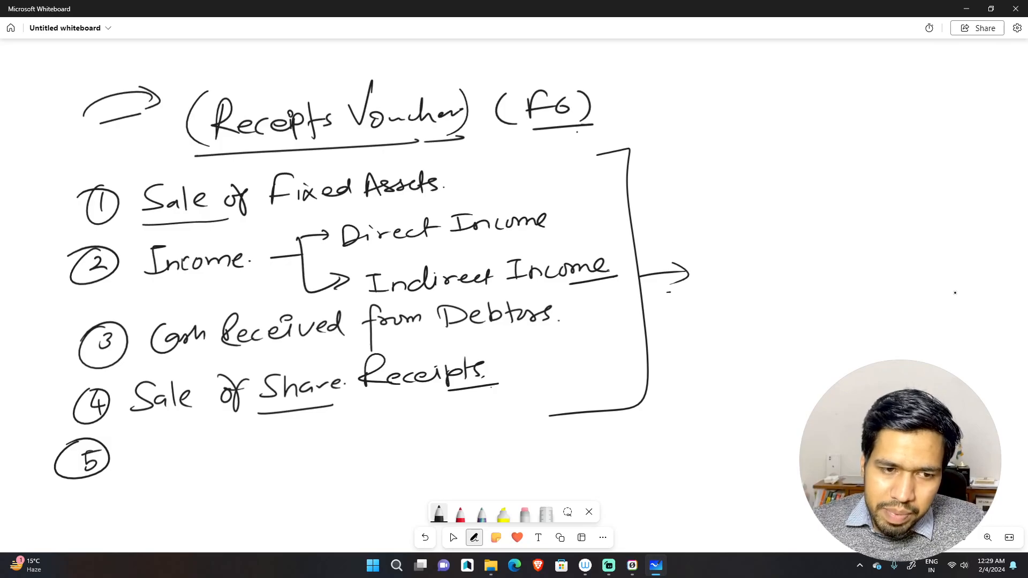
mouse_move(130, 442)
mouse_down()
mouse_move(128, 467)
mouse_move(178, 455)
mouse_move(188, 440)
mouse_move(194, 454)
mouse_move(277, 430)
mouse_move(294, 453)
mouse_move(332, 436)
mouse_move(321, 460)
mouse_up()
mouse_move(349, 429)
mouse_down()
mouse_move(361, 449)
mouse_move(369, 439)
mouse_move(369, 461)
mouse_move(397, 425)
mouse_move(410, 453)
mouse_move(425, 419)
mouse_up()
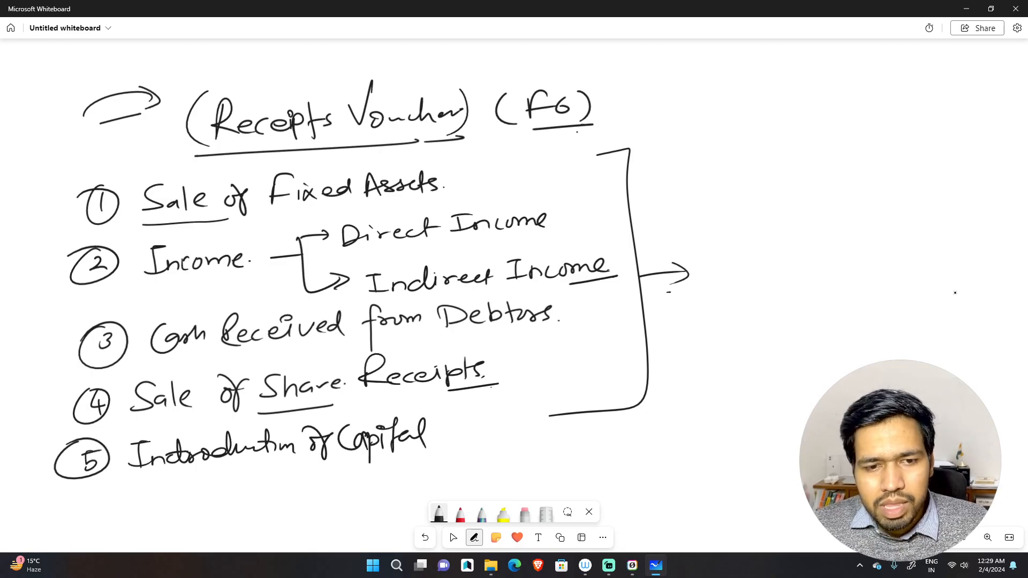
drag(116, 485, 377, 463)
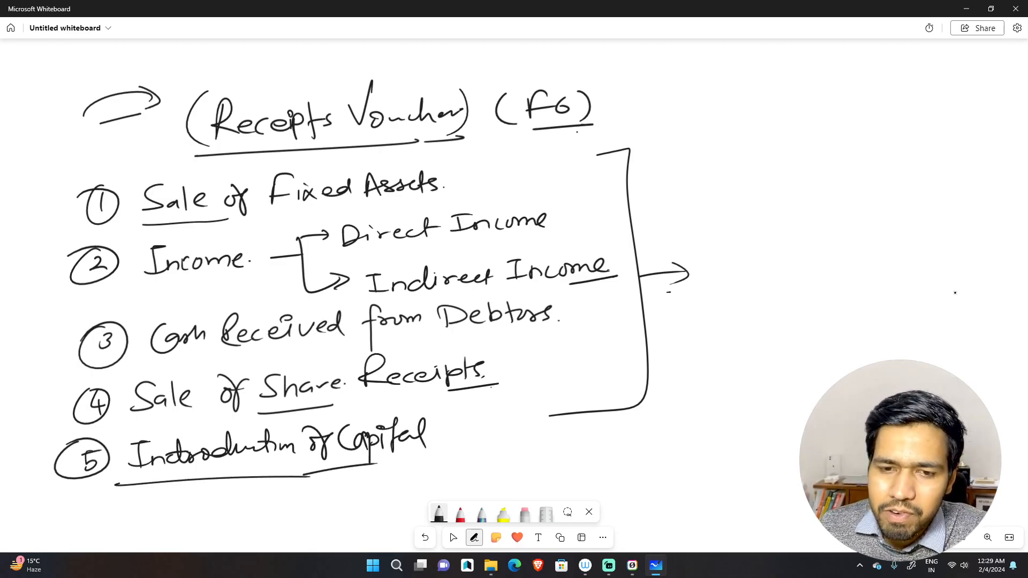
Draw a box with tick strokes after "Introduction of Capital" and add a check mark beside it
mouse_move(489, 424)
mouse_down()
mouse_move(446, 433)
mouse_move(508, 449)
mouse_move(471, 455)
mouse_up()
mouse_move(480, 405)
mouse_down()
mouse_move(497, 407)
mouse_move(509, 459)
mouse_move(536, 445)
mouse_move(526, 456)
mouse_up()
drag(526, 456, 557, 448)
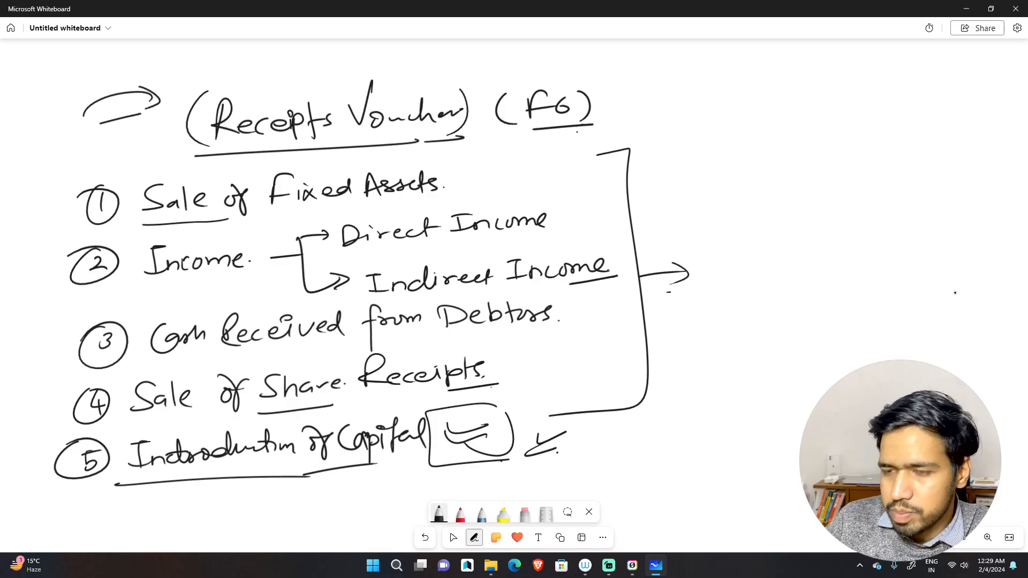
Minimize the whiteboard and start Tally.ERP 9 in Educational Mode
click(967, 8)
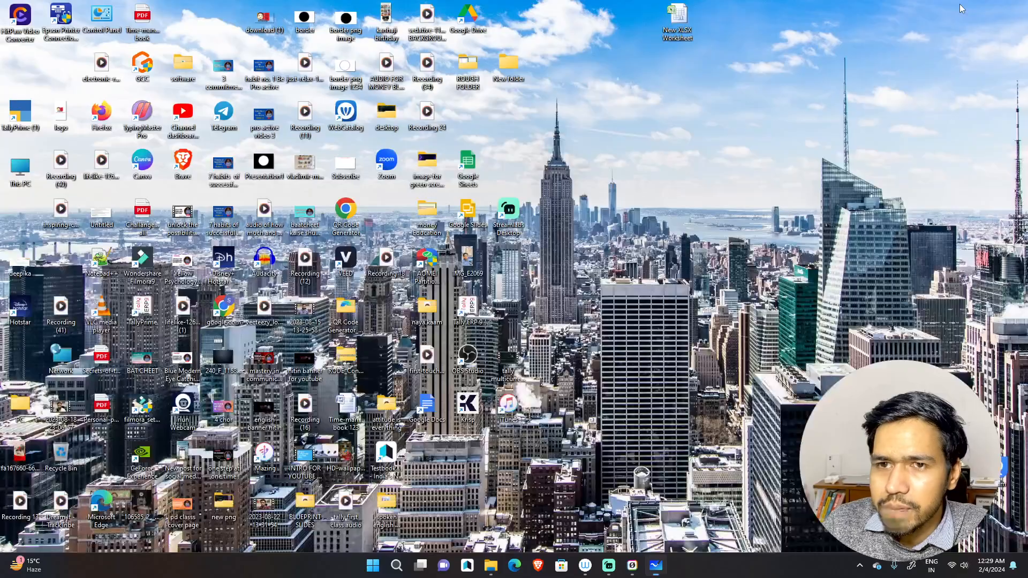
double_click(140, 307)
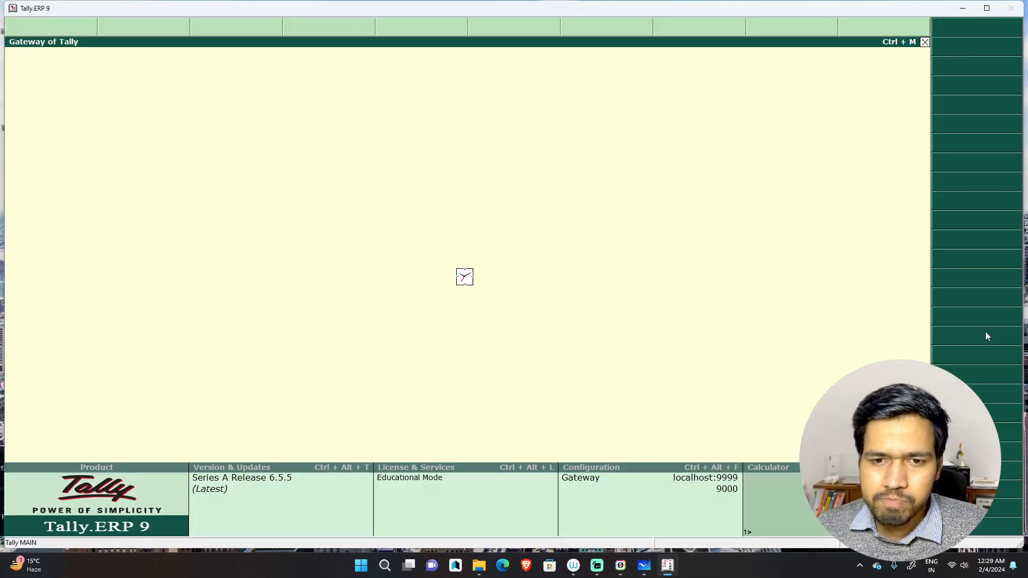
key(Escape)
key(Down)
key(Down)
key(Down)
key(Down)
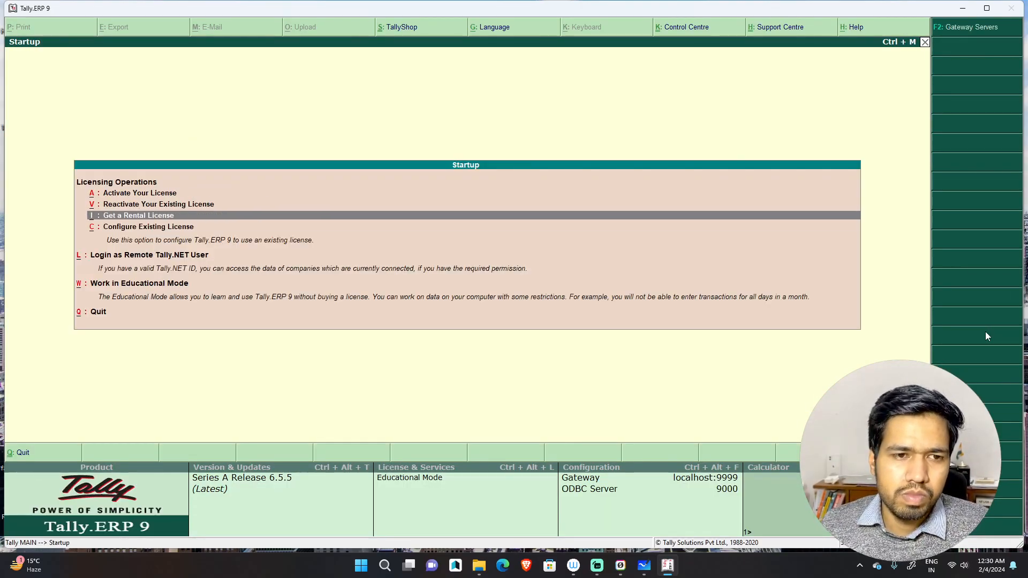
key(Return)
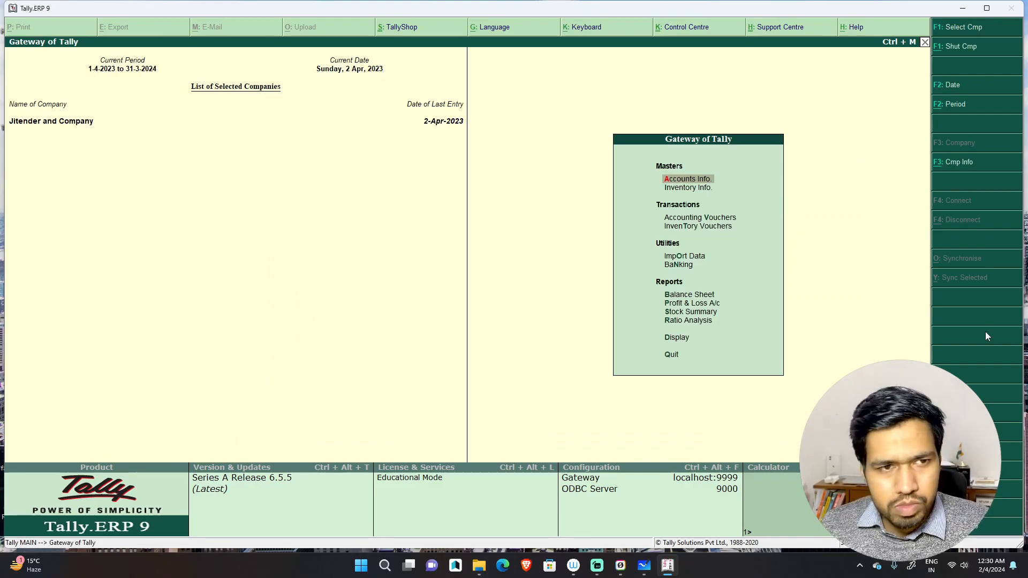
Examine the Day Book entries and the Payment voucher, and return to the Gateway of Tally
key(d)
key(a)
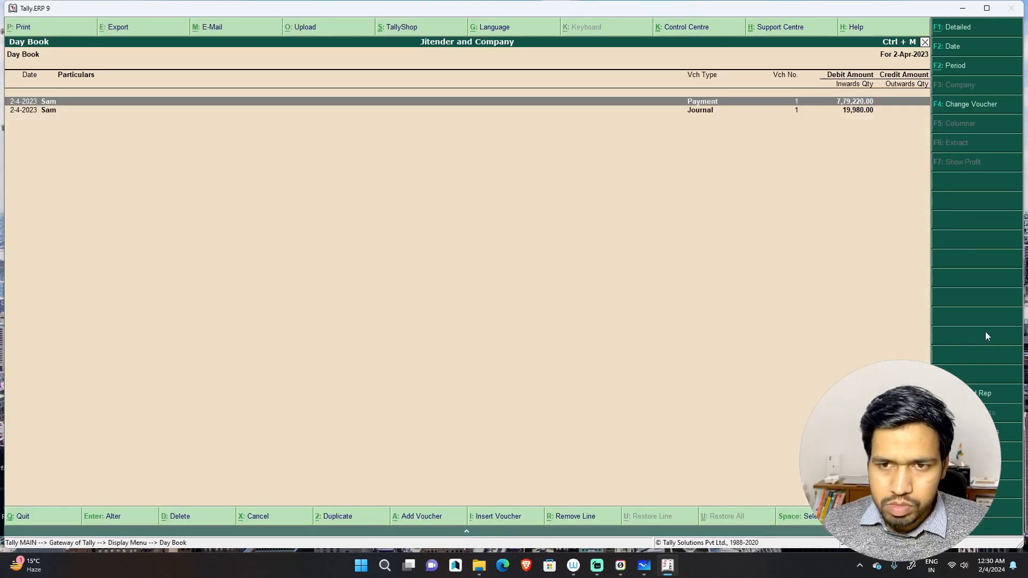
key(Down)
key(Escape)
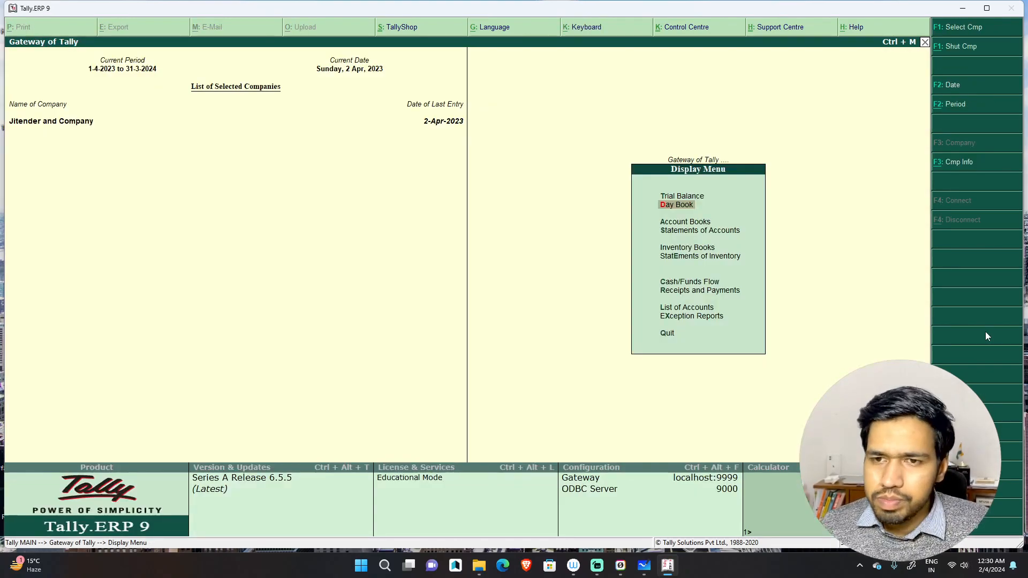
key(Return)
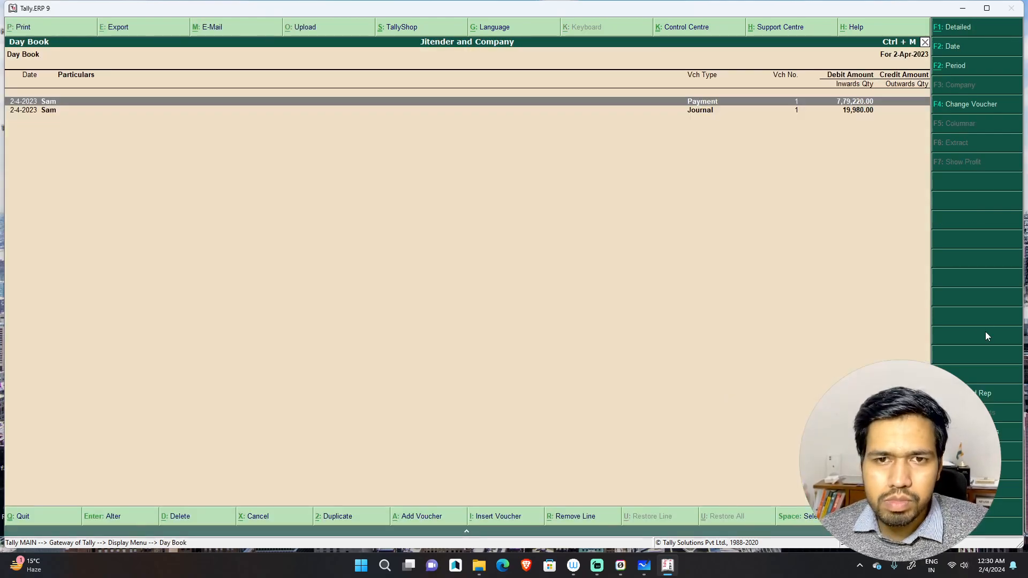
key(Return)
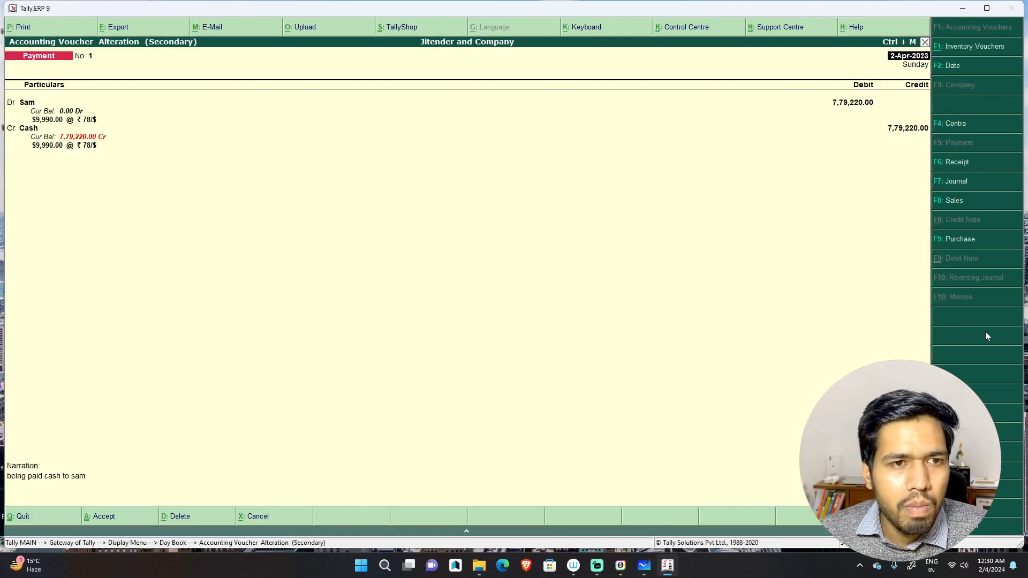
key(Escape)
key(Escape)
key(Escape)
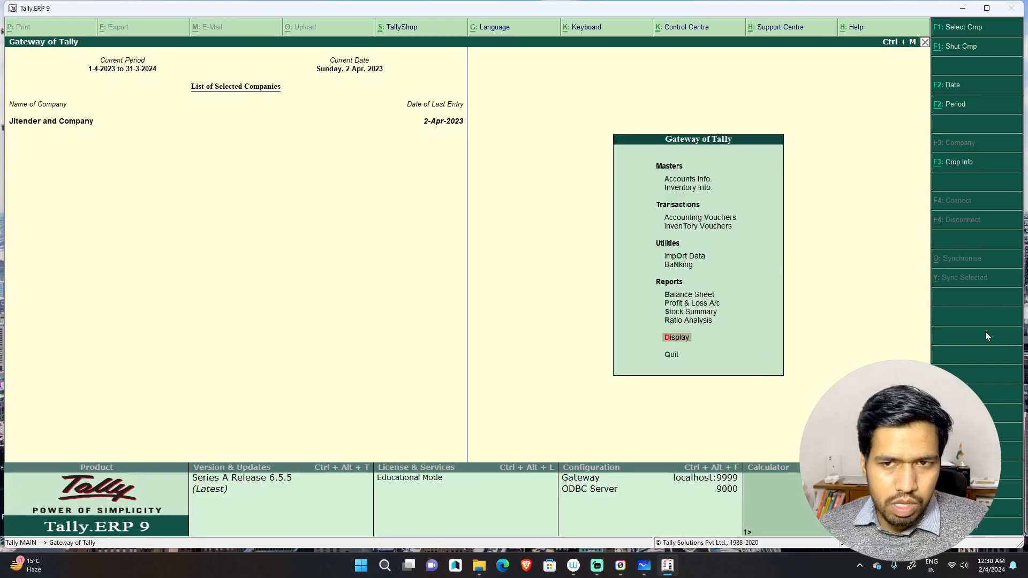
Shut the currently open company
key(alt+F1)
key(Escape)
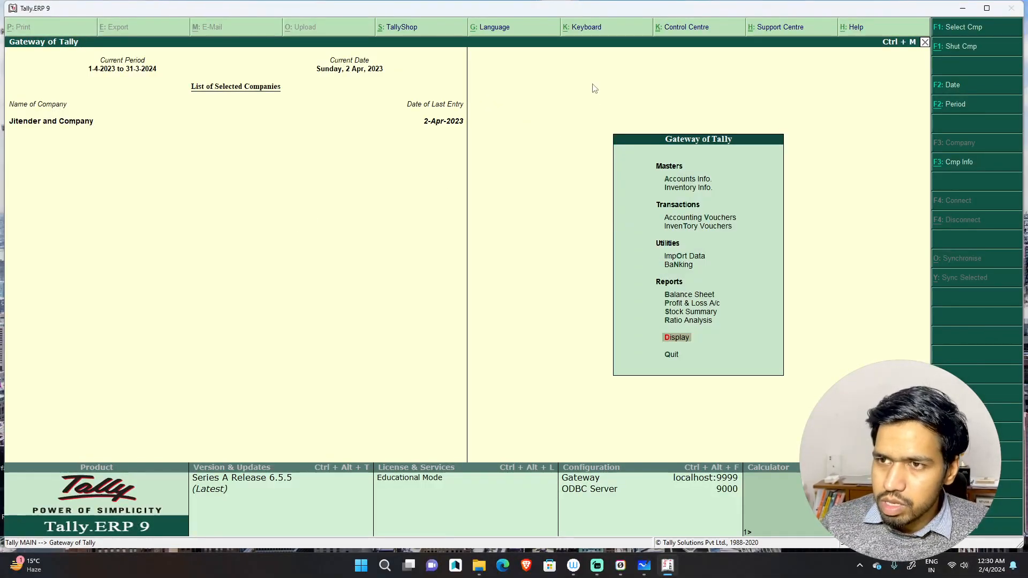
click(966, 49)
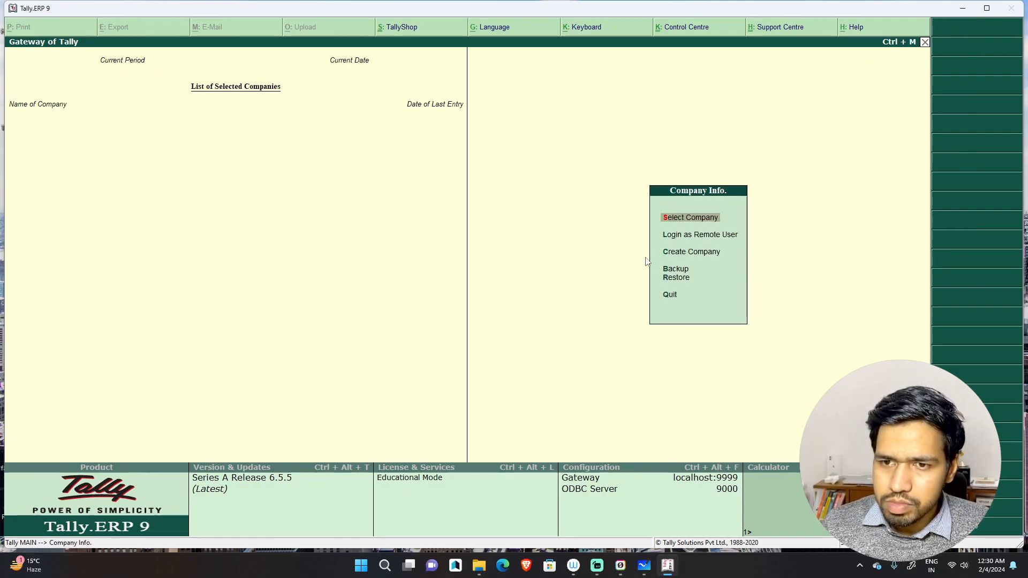
Start creating a company named "Hitesh and Company", keeping the same mailing name and setting its state to Delhi
click(674, 256)
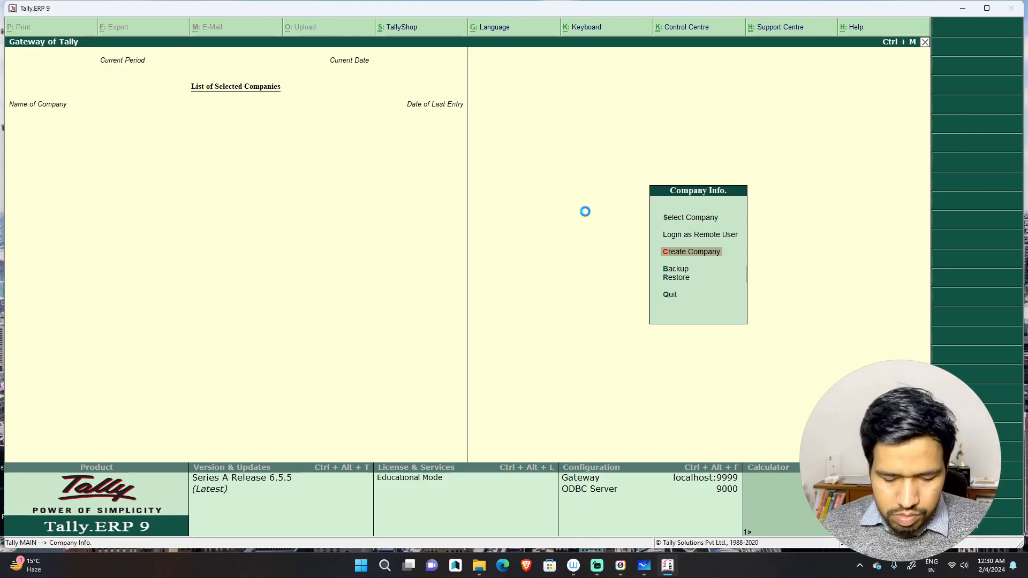
text(tesh)
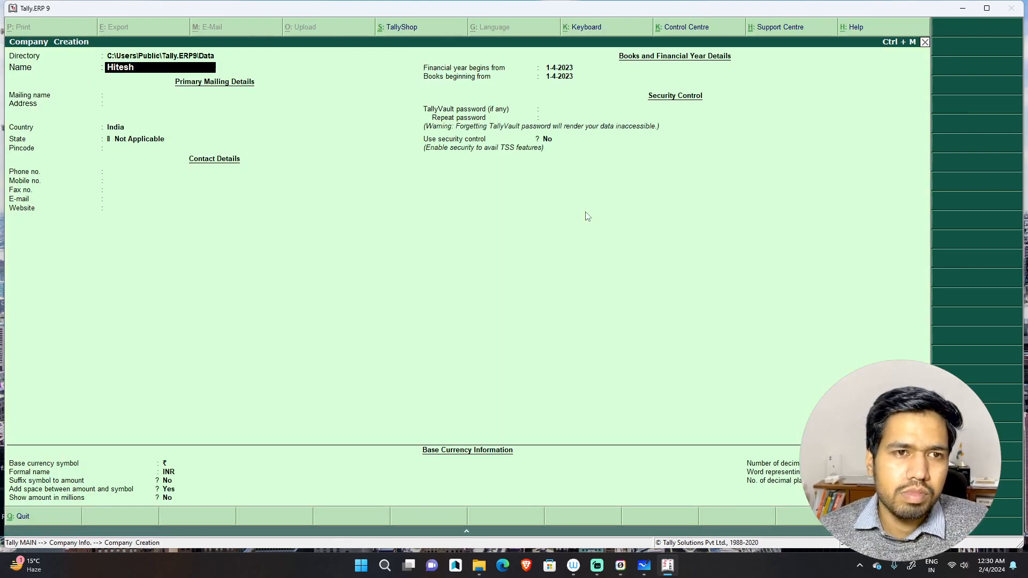
text( and Company)
key(Return)
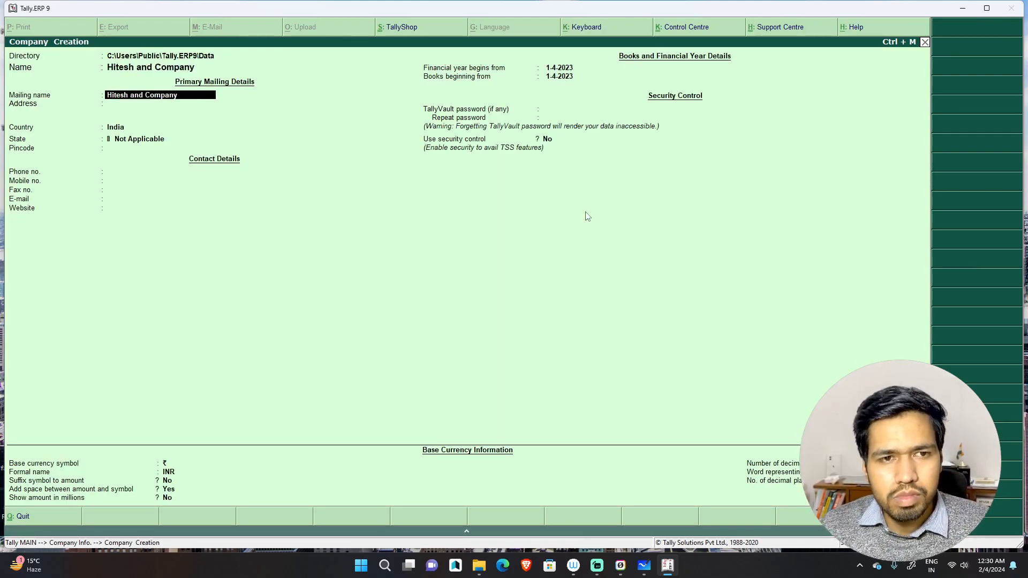
key(Return)
key(Return)
key(Return)
text(delhi)
key(Return)
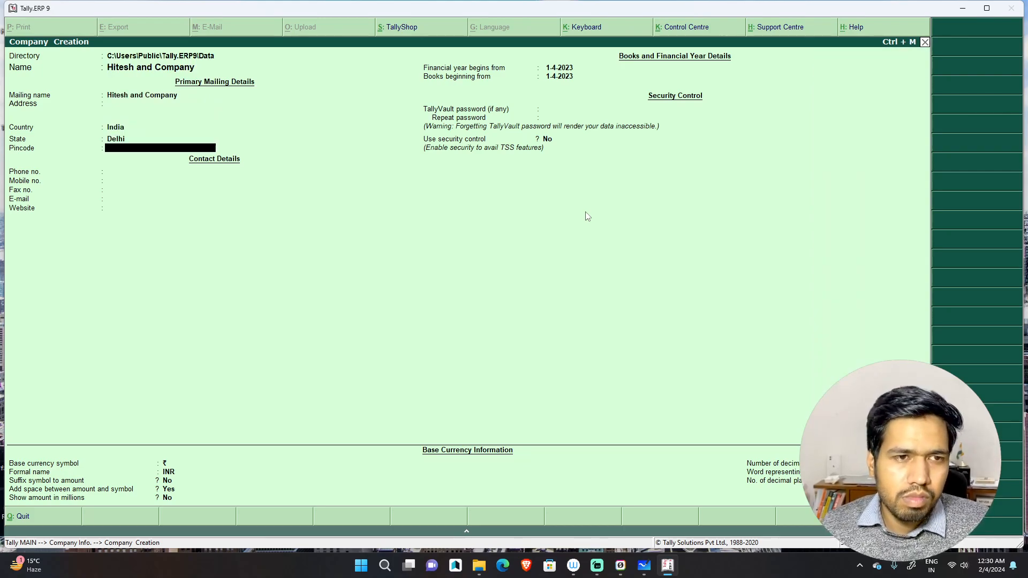
Enter the company's pincode, leave the contact and security details at their defaults, and accept the new company
text(110041)
key(Return)
key(Return)
key(Return)
key(Return)
key(Return)
key(Return)
key(Return)
key(Return)
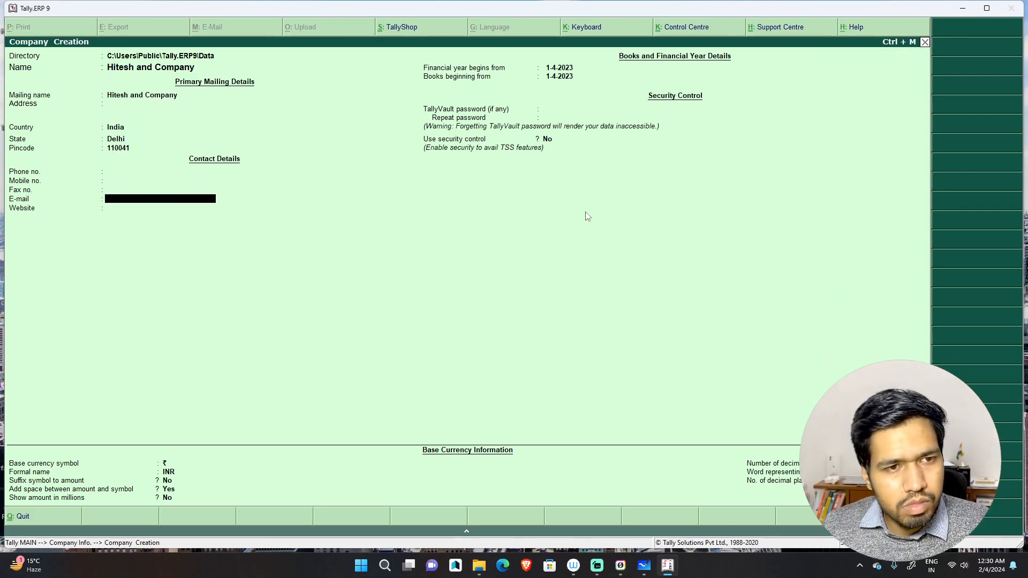
key(Return)
key(Return)
key(Return)
key(Return)
key(Return)
key(Return)
key(Return)
key(Return)
key(Return)
key(Return)
key(Return)
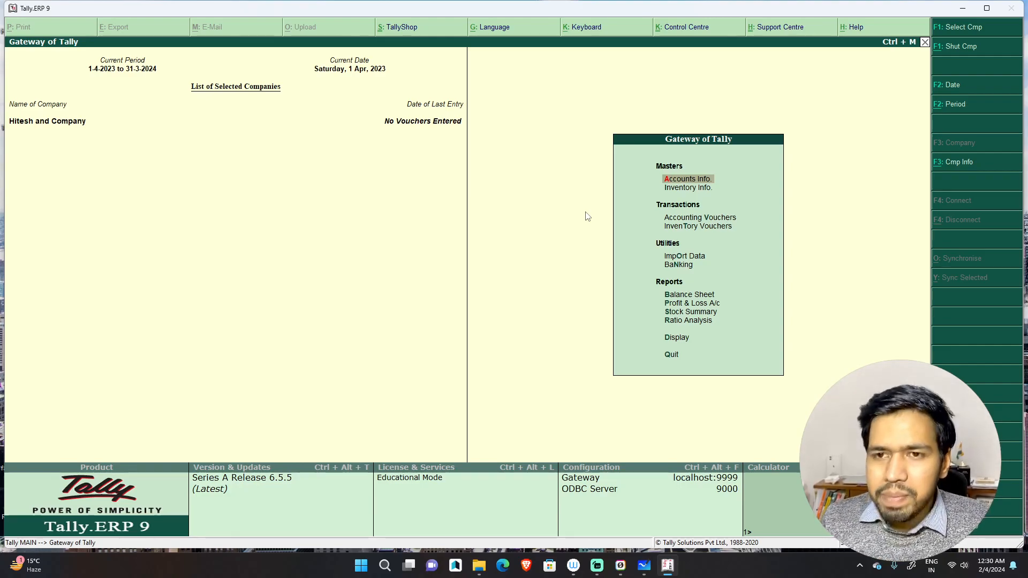
Create a single ledger named "Capital" under Capital Account, with the remaining fields at their defaults
key(Return)
key(Down)
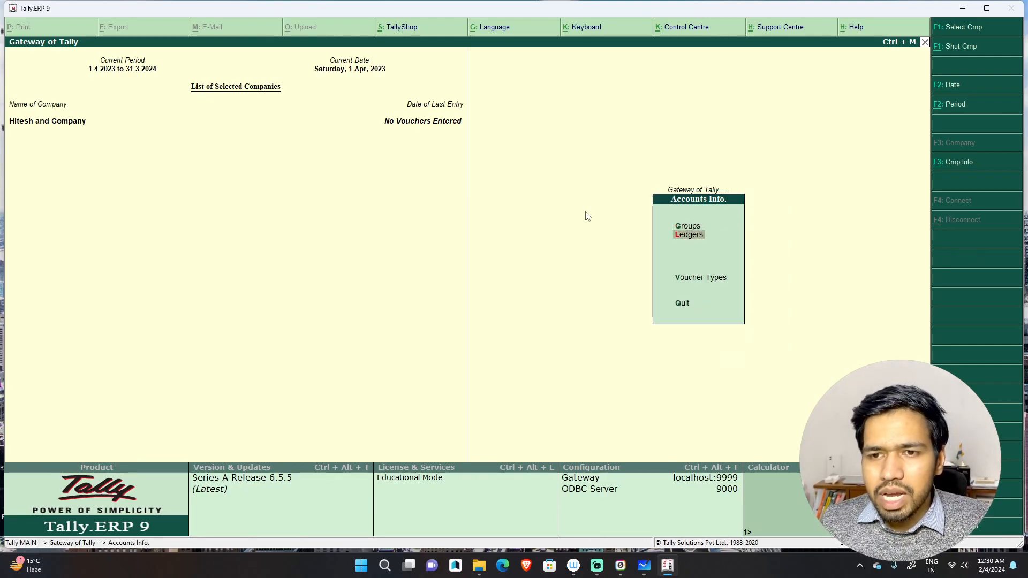
key(Return)
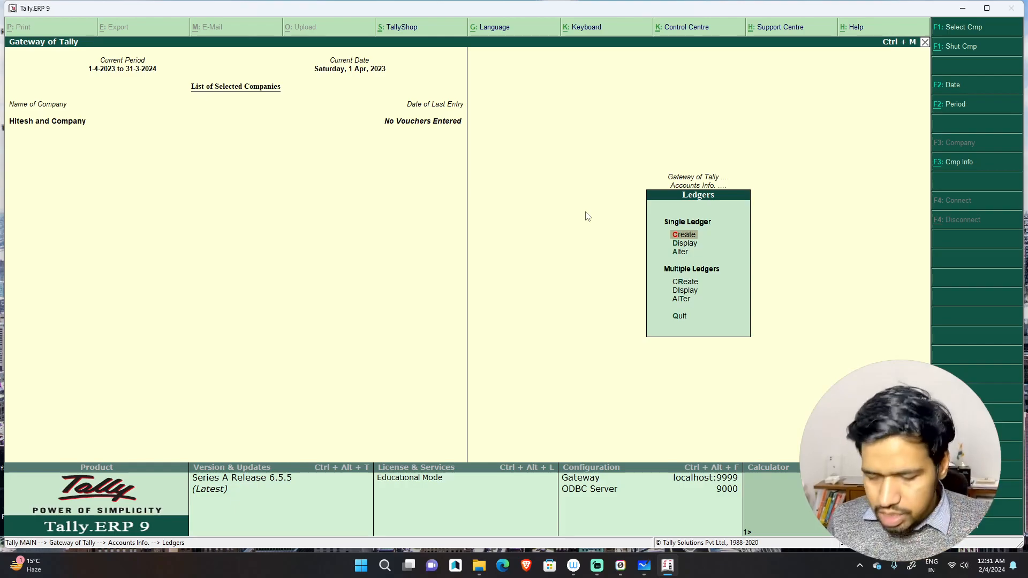
key(Return)
text(Capital)
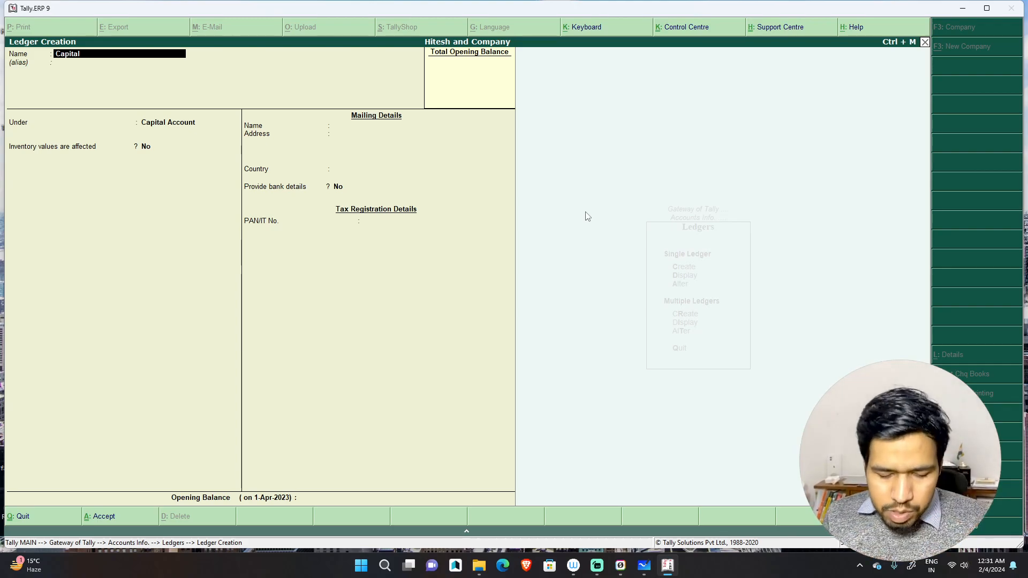
key(Return)
key(Return)
key(Return)
key(Return)
key(Return)
key(Return)
key(Return)
key(Return)
key(Return)
key(Return)
key(Return)
key(Return)
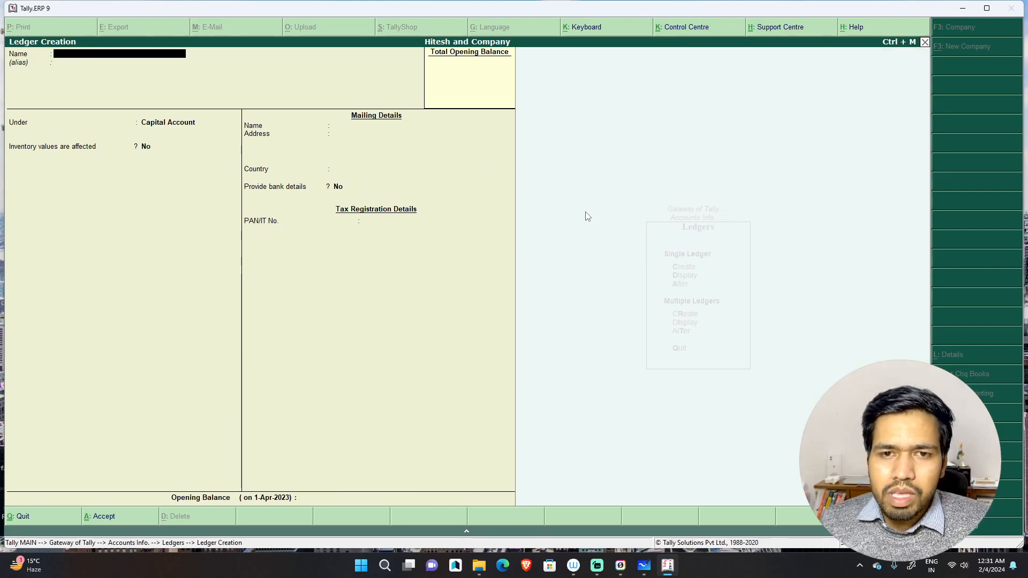
Leave ledger creation and open a new Receipt voucher among the accounting vouchers
key(Escape)
key(Escape)
key(Escape)
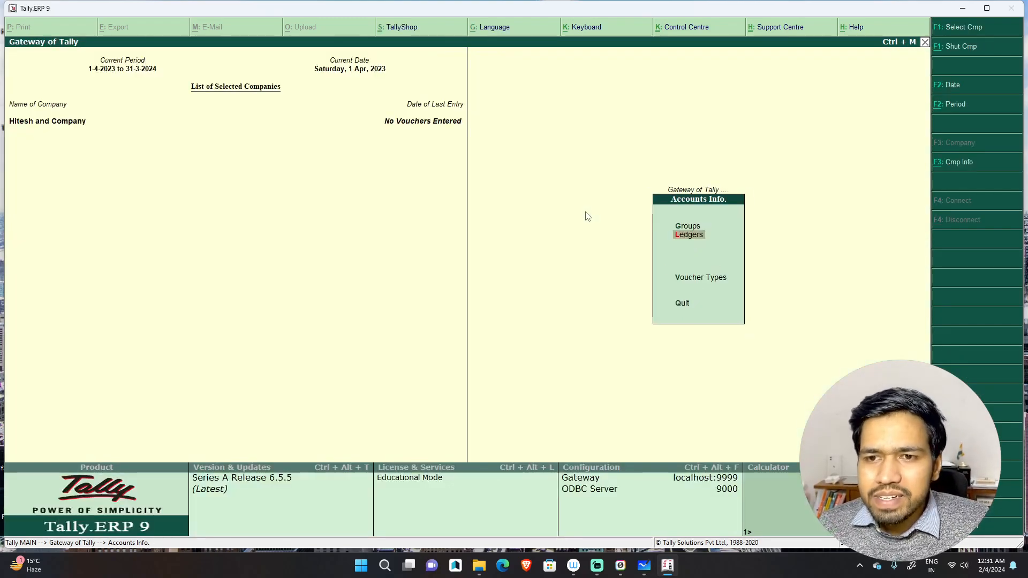
key(Down)
key(Down)
key(Return)
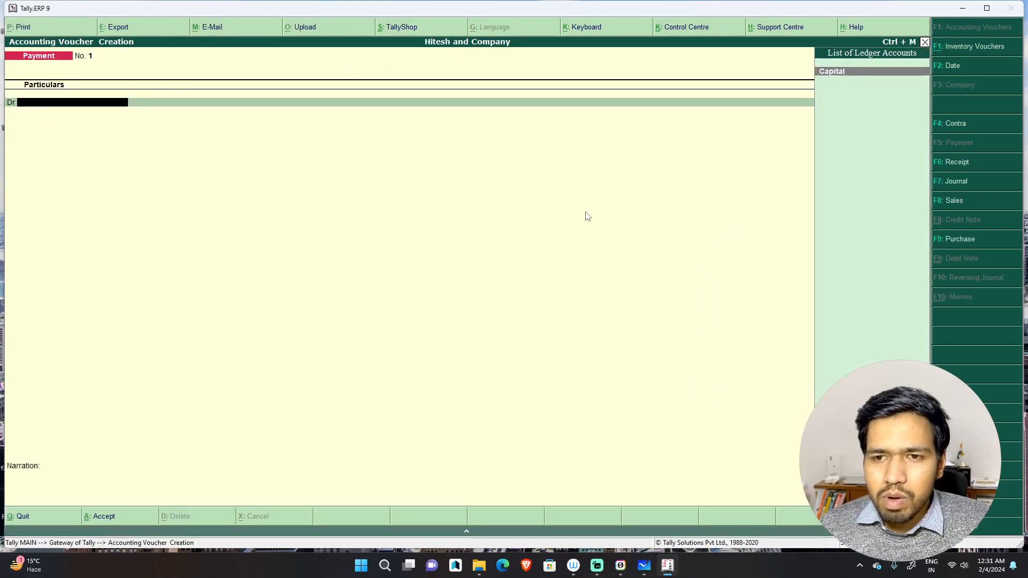
key(F6)
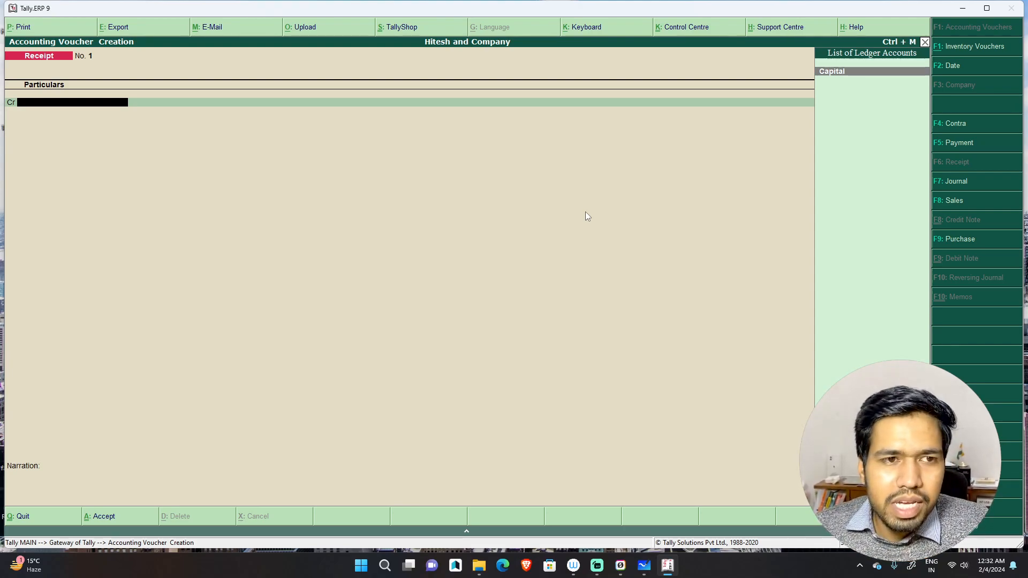
Credit Capital with 500000 and debit Cash with 2,00,000 in the Receipt voucher
key(Return)
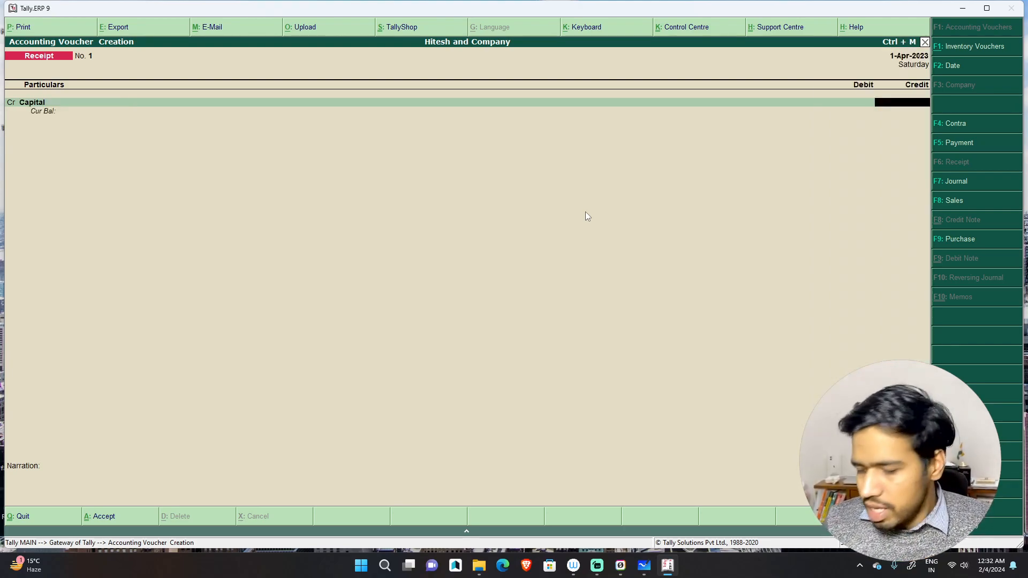
text(500000)
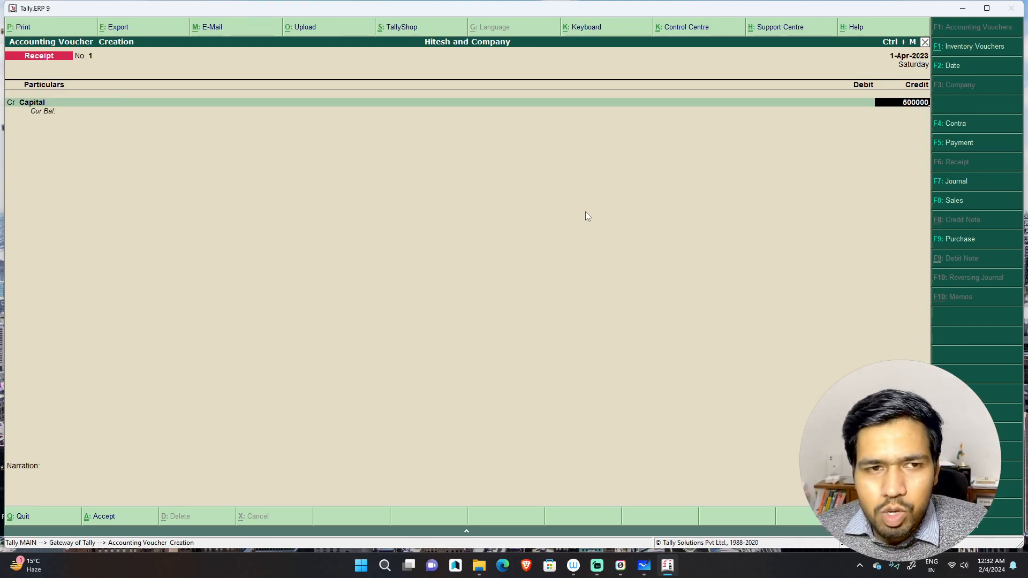
key(Return)
text(Cash)
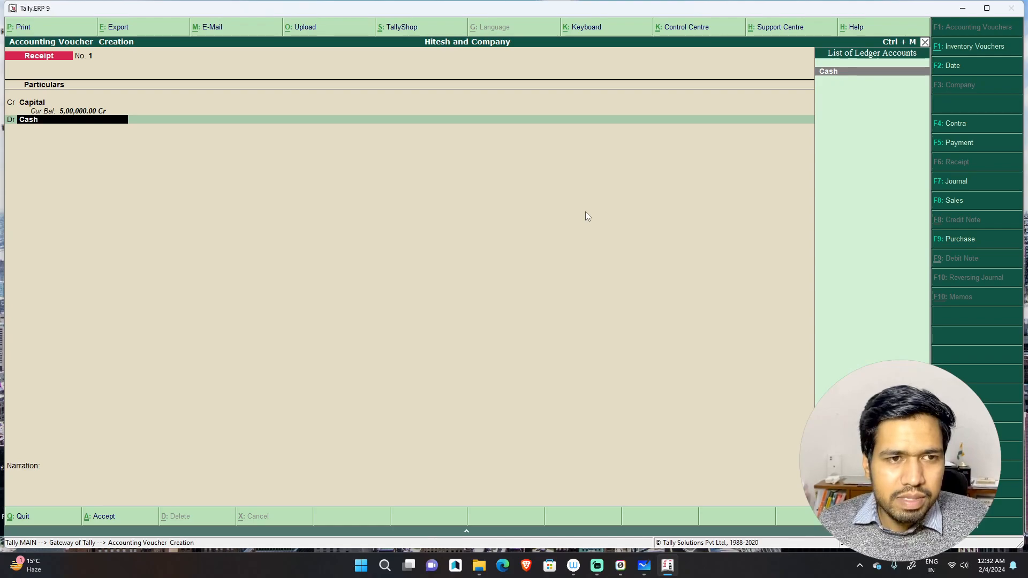
key(Return)
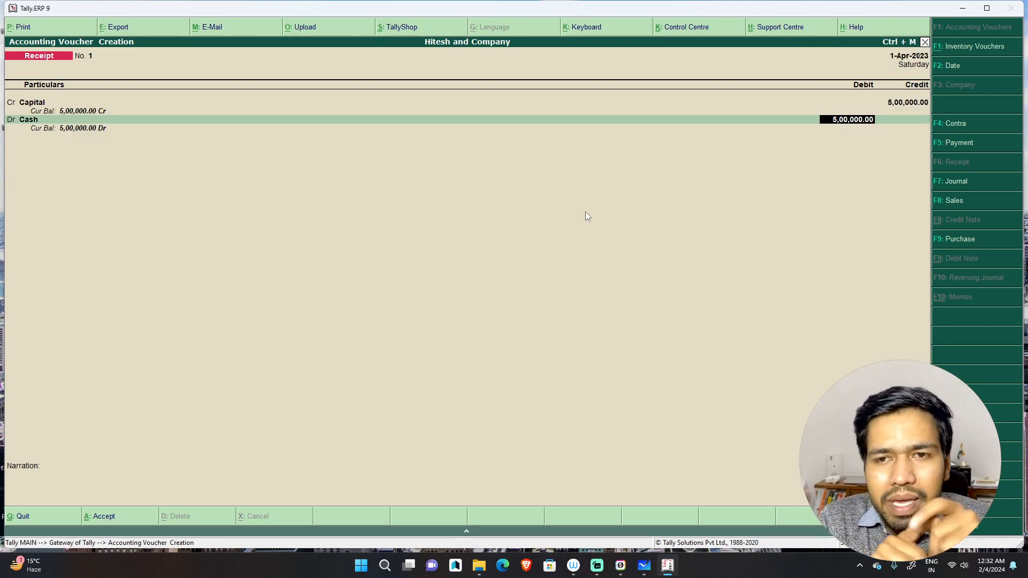
text(200)
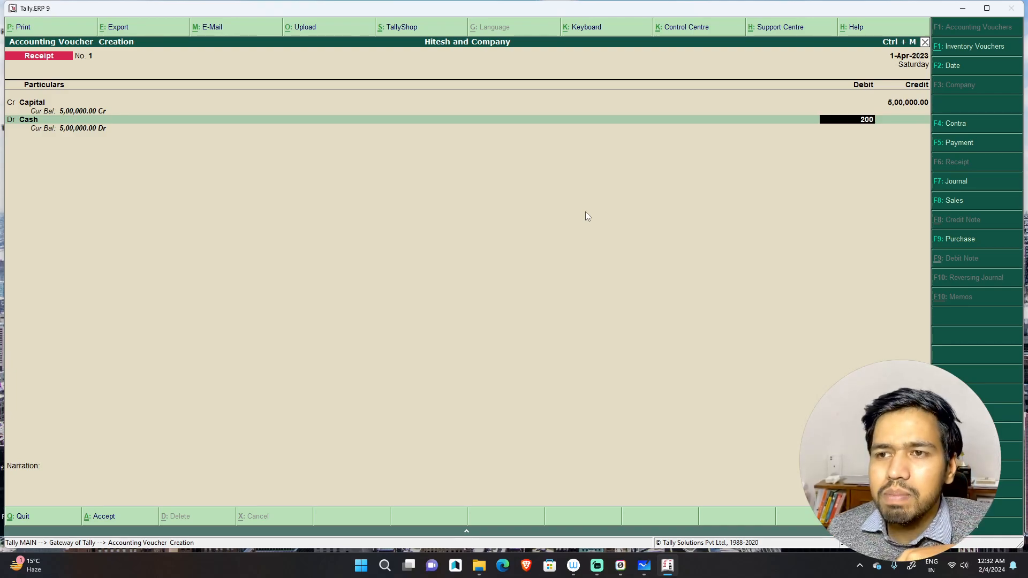
text(0000,000.00)
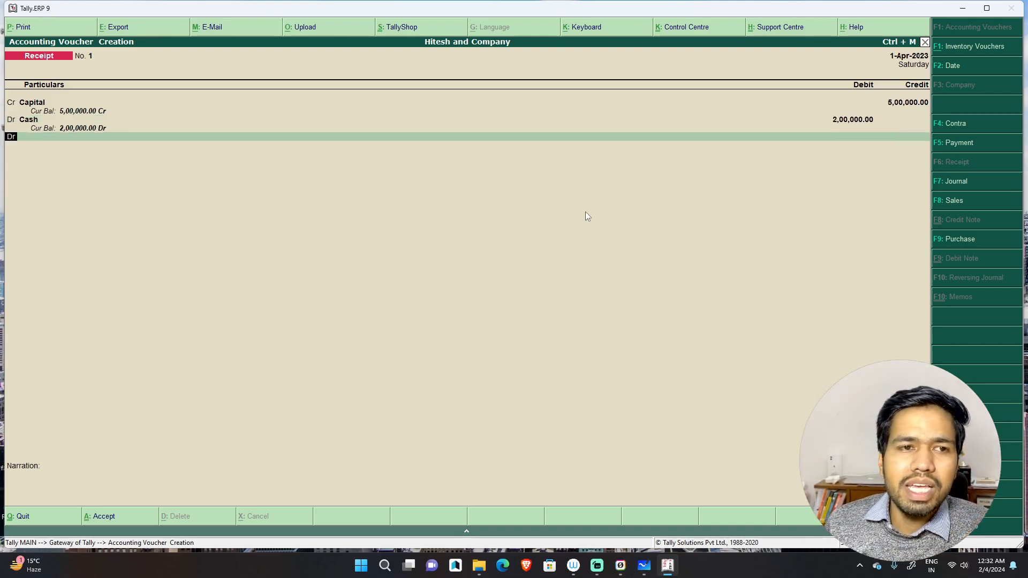
key(Return)
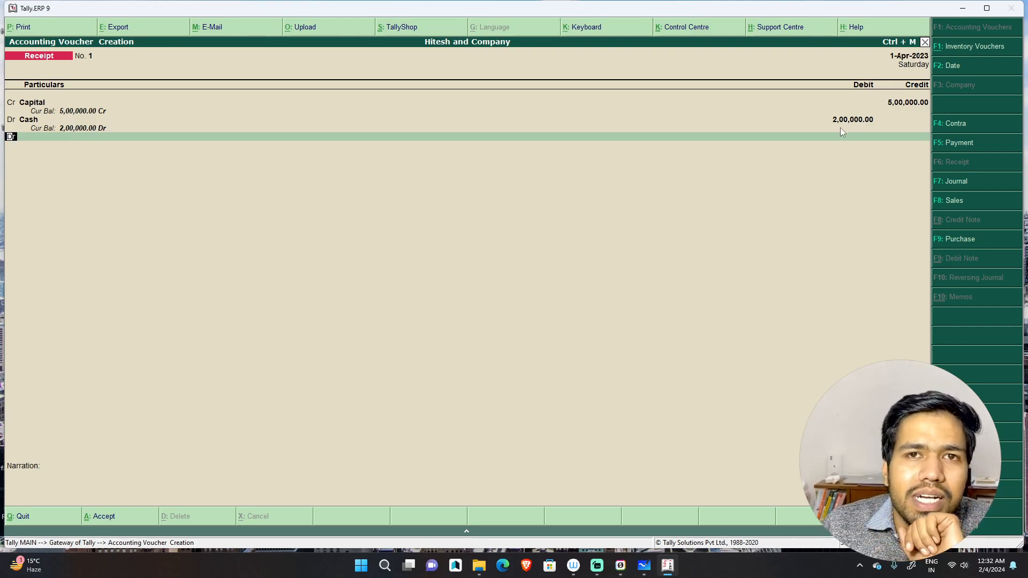
Create a "Bank" ledger under Bank Accounts from within the voucher's second debit line, keeping the default bank details
key(Return)
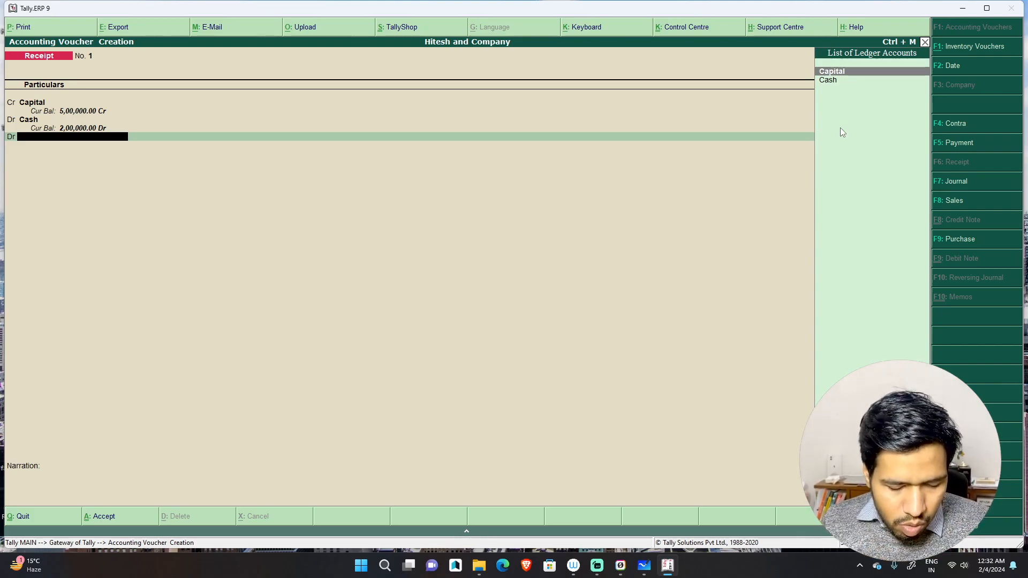
key(alt+c)
text(Bank)
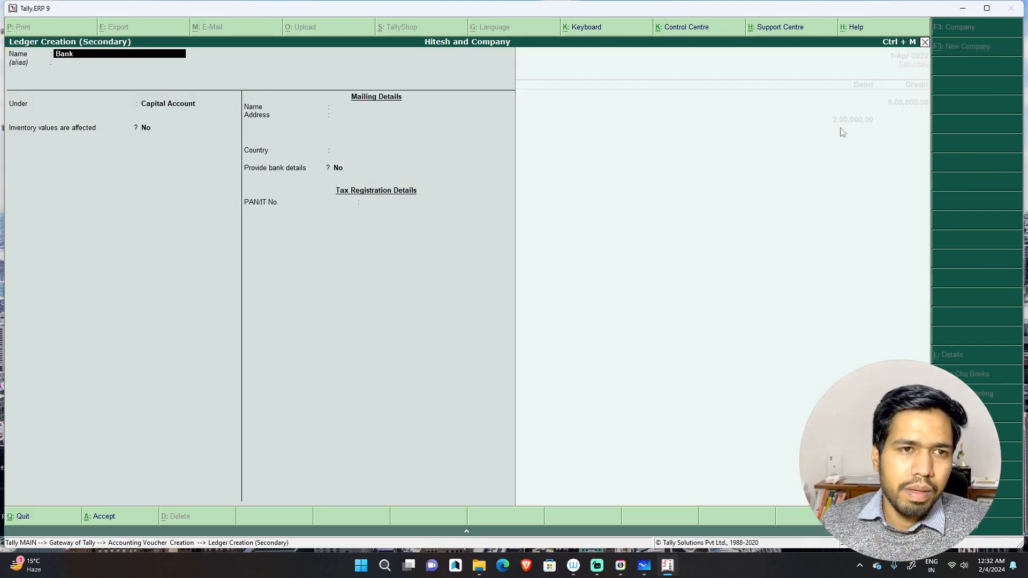
key(Return)
key(Return)
text(Bank)
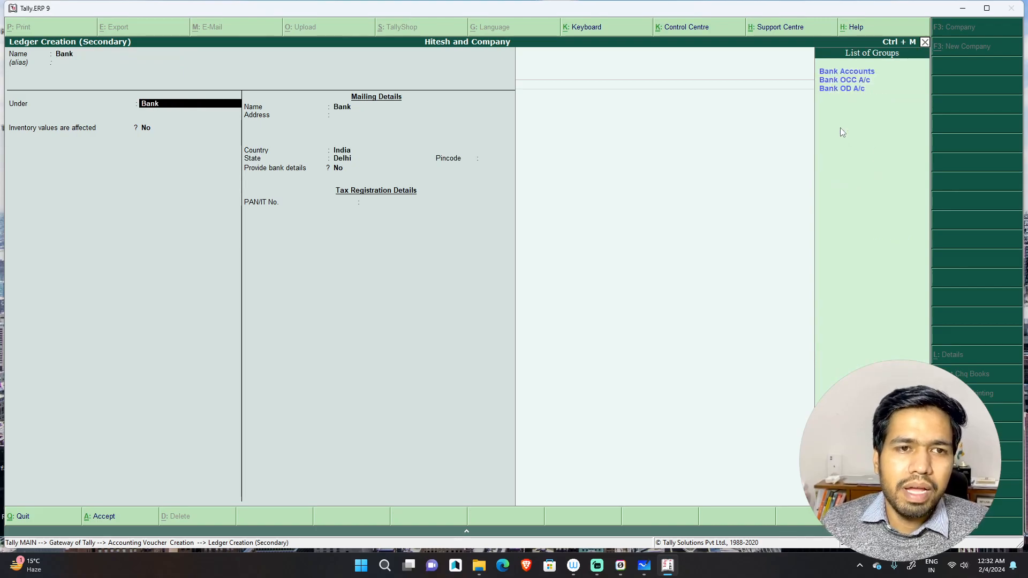
text( Accounts)
key(Return)
key(Return)
key(Return)
key(Return)
key(Return)
key(Return)
key(Return)
key(Return)
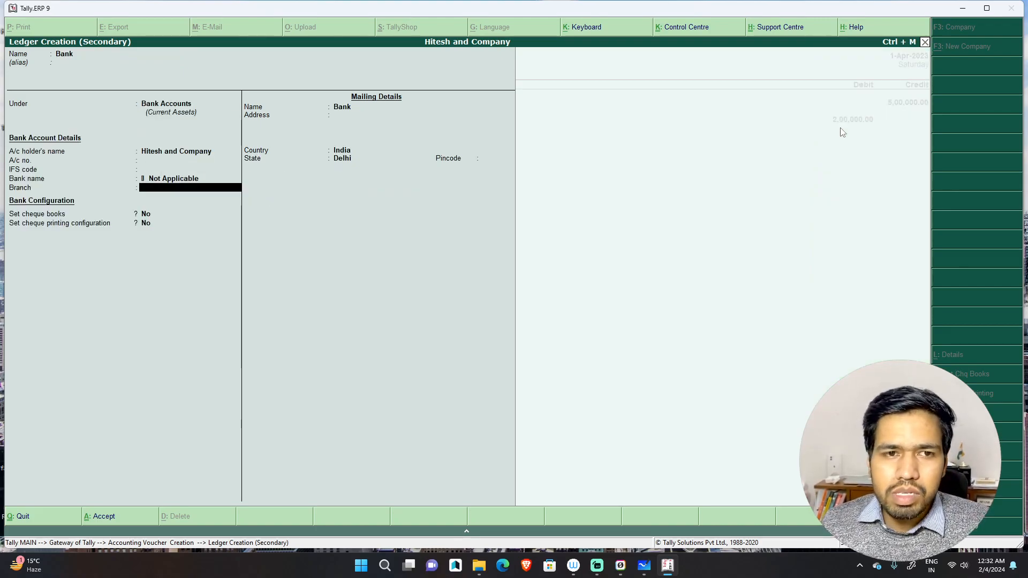
key(Return)
key(Return)
key(Return)
key(Return)
key(Return)
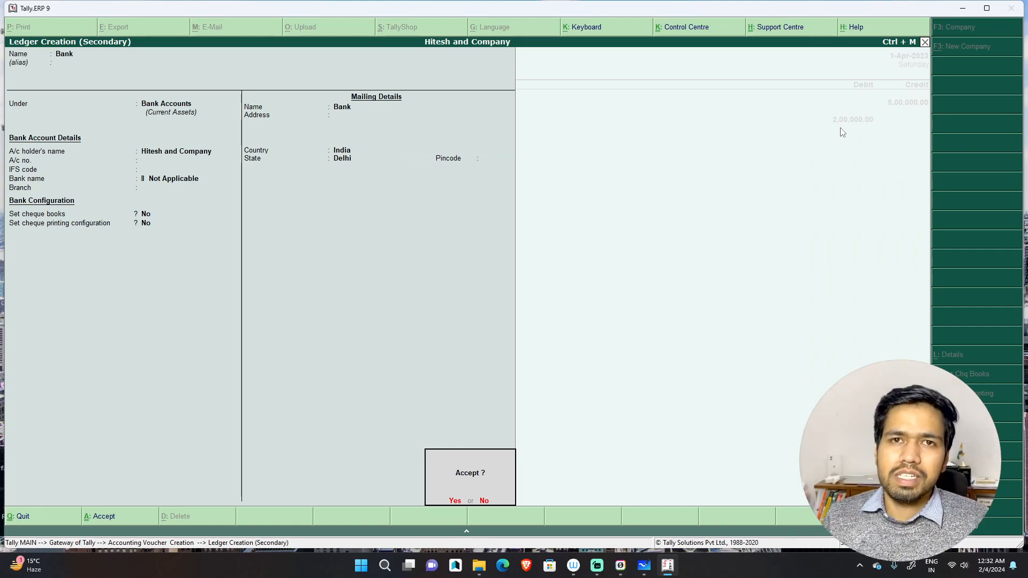
key(Return)
Debit Bank with 3,00,000 and accept its bank allocation as Cheque/DD dated 1-Apr-2023
key(Return)
key(Return)
key(Return)
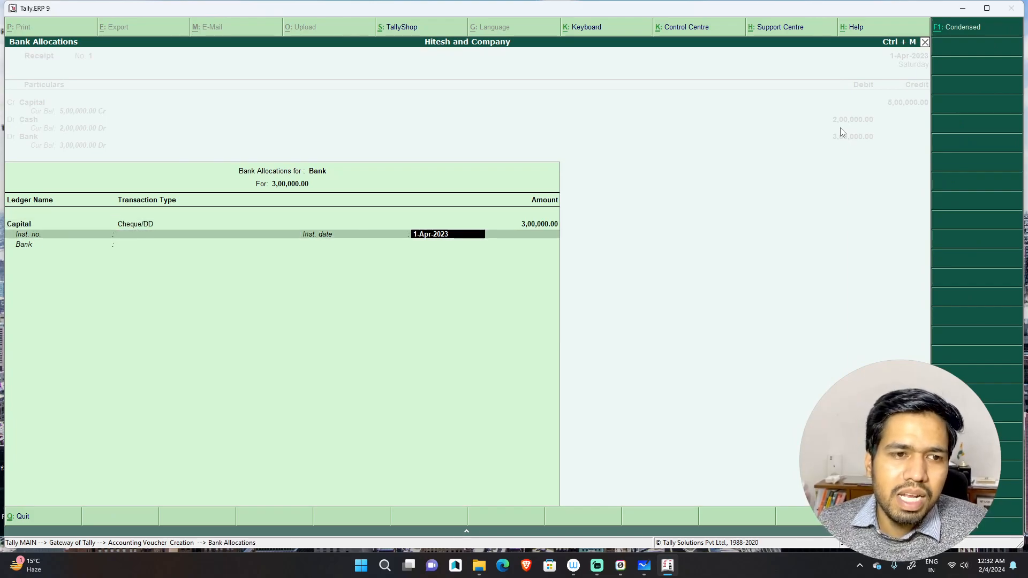
key(Return)
key(Return)
key(Return)
Add the narration "being capital invested in business" and save the Receipt voucher
text(being)
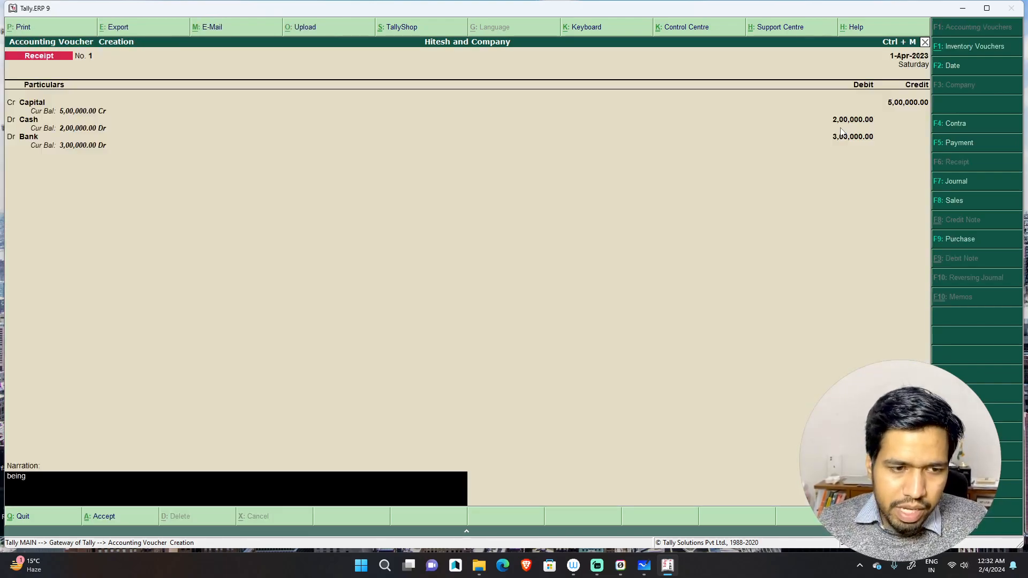
text( capital invested in business)
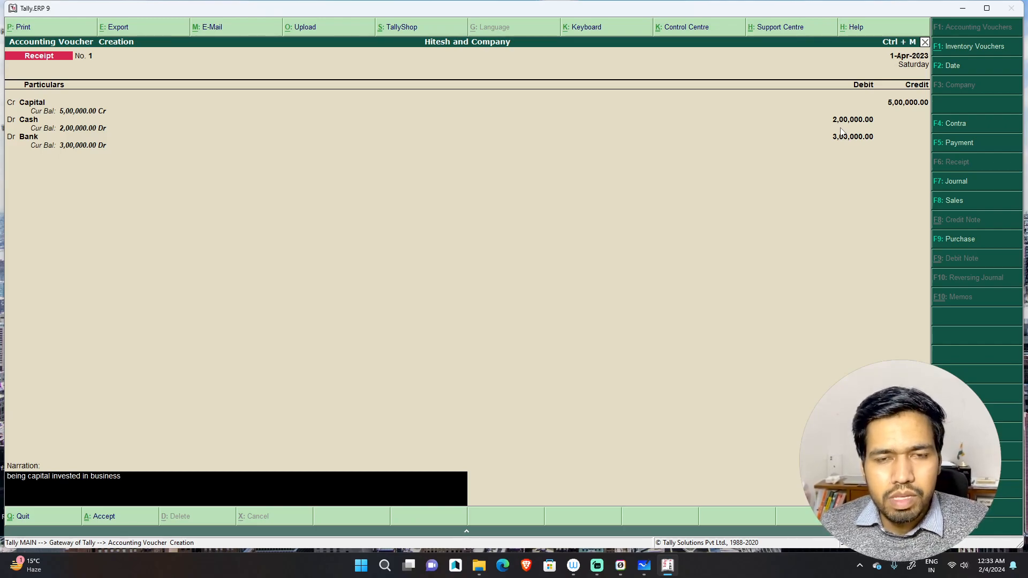
key(Return)
key(Return)
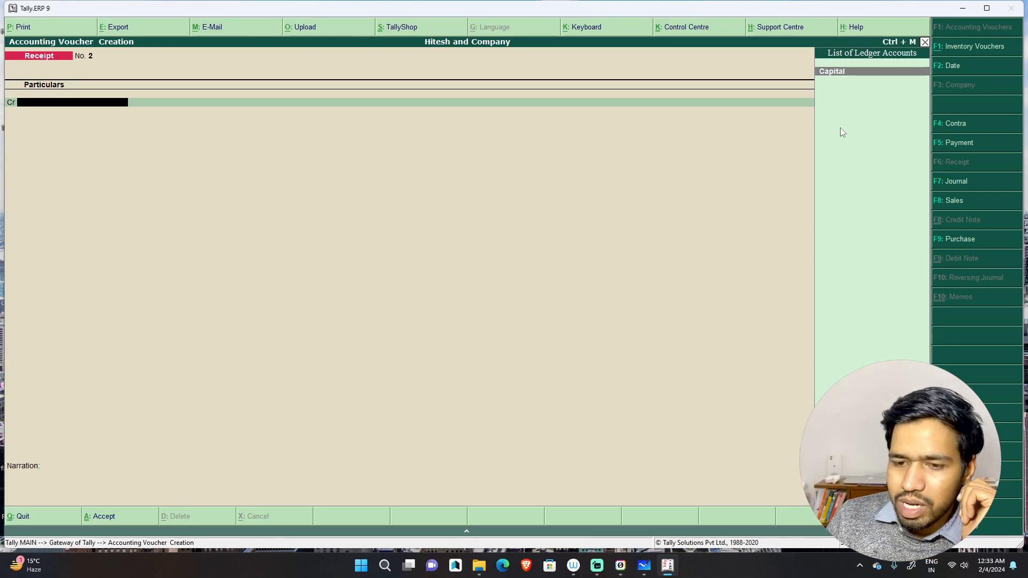
Switch to Microsoft Whiteboard, then underline "Introduction of Capital" and enclose it in curved brackets
click(644, 565)
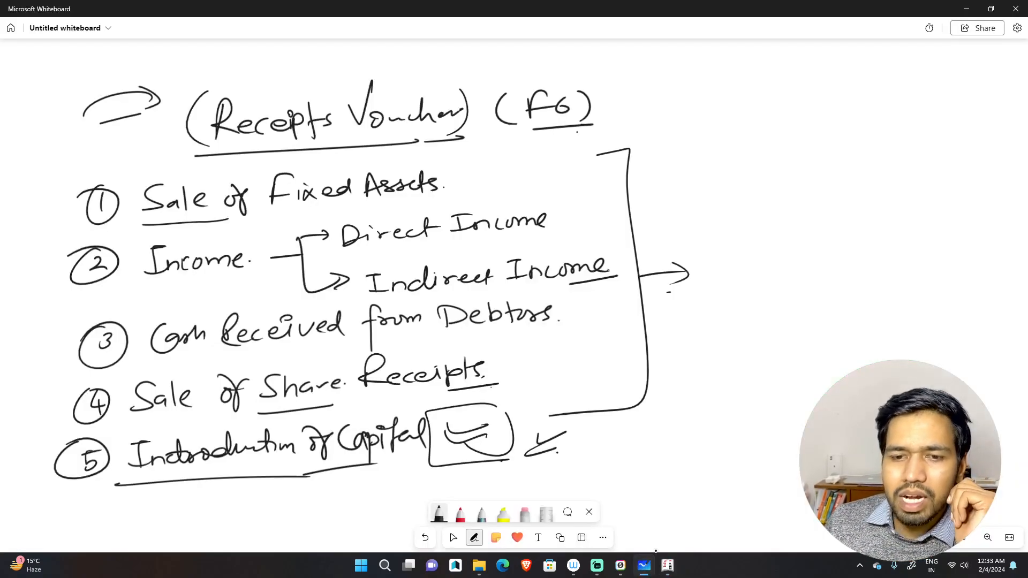
drag(153, 496, 469, 490)
mouse_move(522, 399)
mouse_down()
mouse_move(554, 465)
mouse_move(455, 493)
mouse_up()
mouse_move(127, 423)
mouse_down()
mouse_move(101, 443)
mouse_move(136, 490)
mouse_up()
Draw brackets around "Sale of Fixed Assets" on the whiteboard and underline the phrase
drag(181, 172, 166, 232)
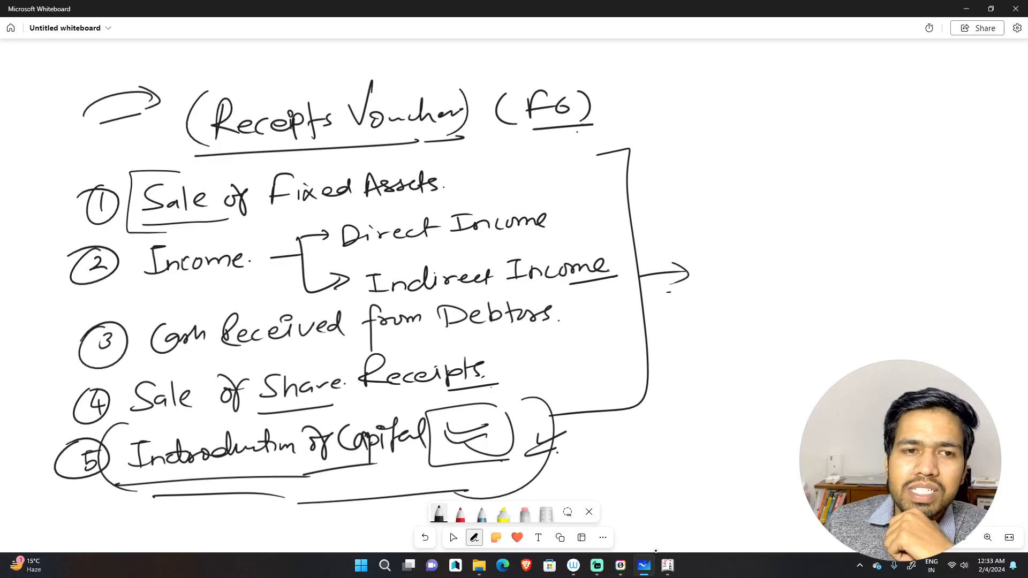
drag(440, 163, 401, 220)
drag(241, 212, 456, 217)
drag(365, 220, 474, 216)
Switch to Tally.ERP 9, leave the blank Receipt voucher and open single ledger creation
click(667, 565)
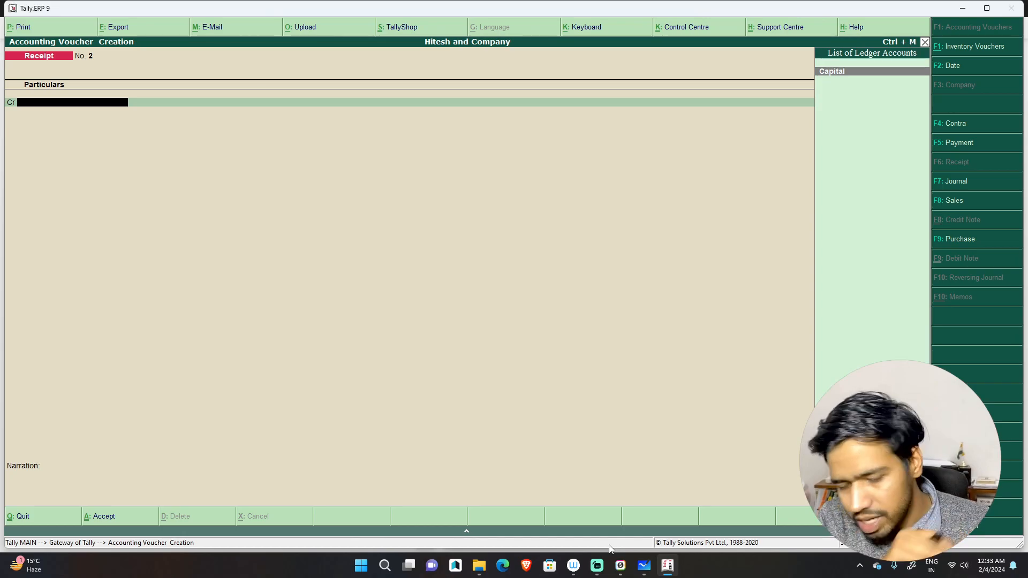
key(Escape)
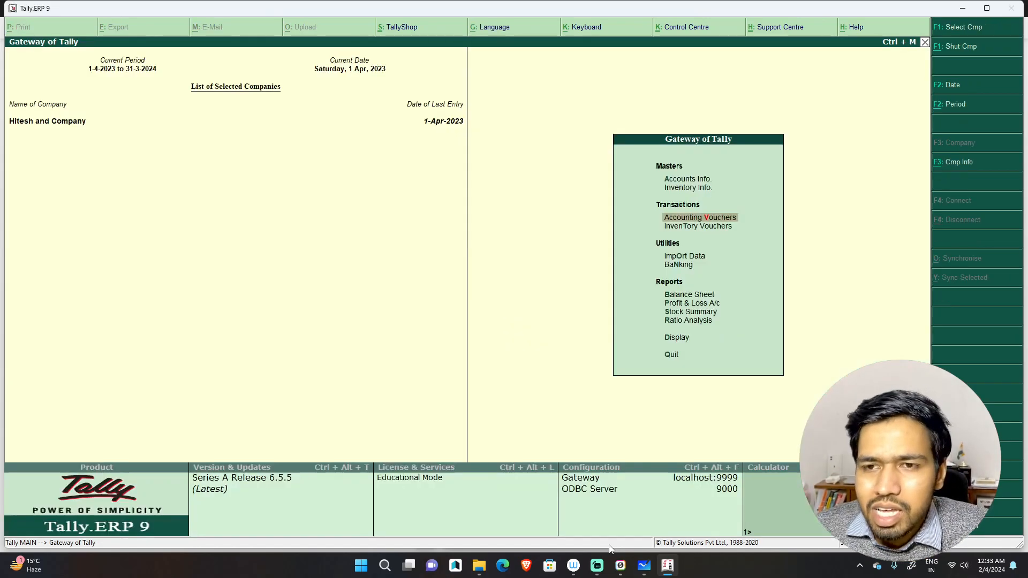
key(Up)
key(Up)
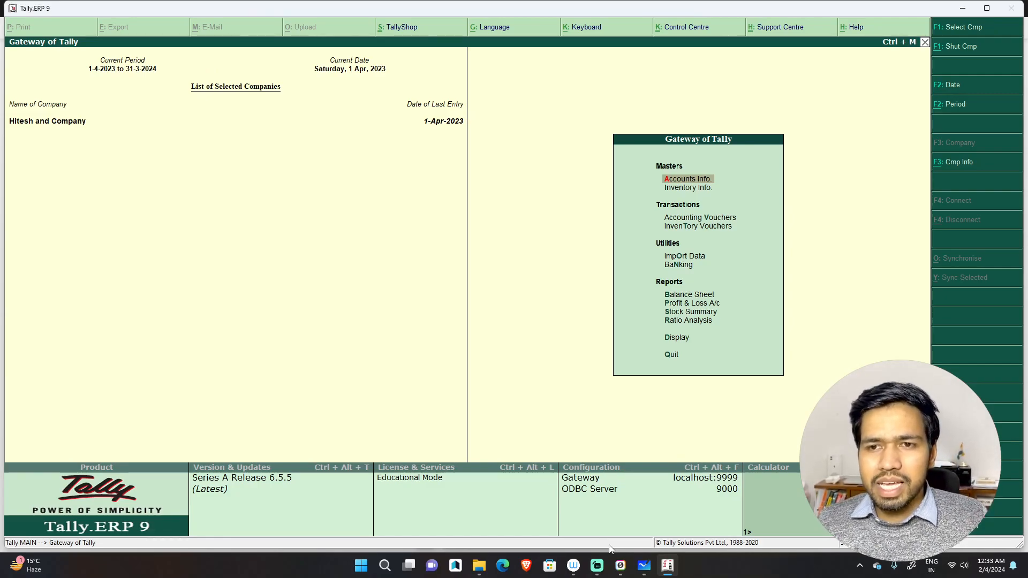
key(Return)
key(Down)
key(Return)
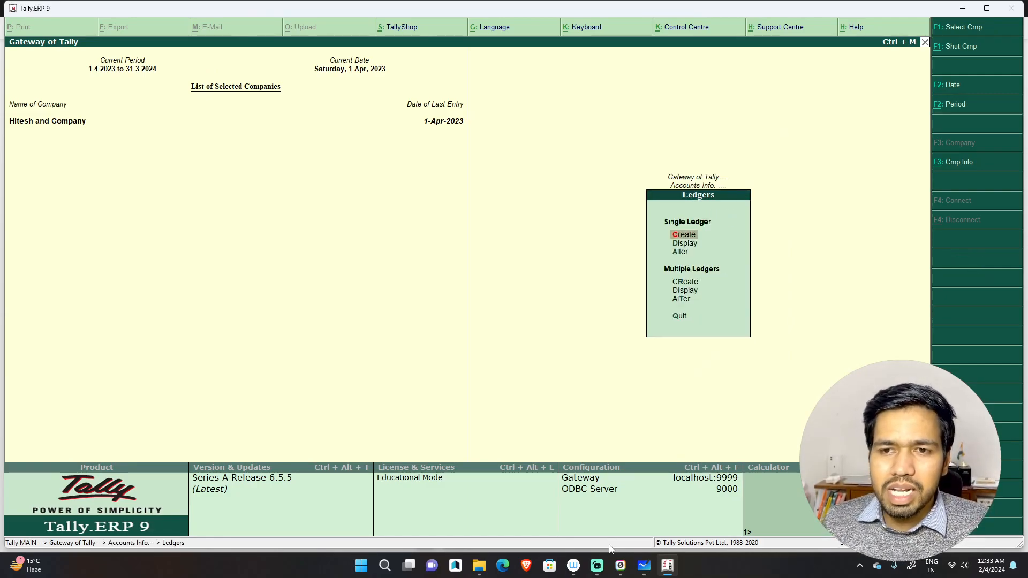
key(Return)
Create a ledger named Machine under Fixed Assets, keeping the default mailing and bank details
text(Machine)
key(Return)
key(Return)
text(Fixed Assets)
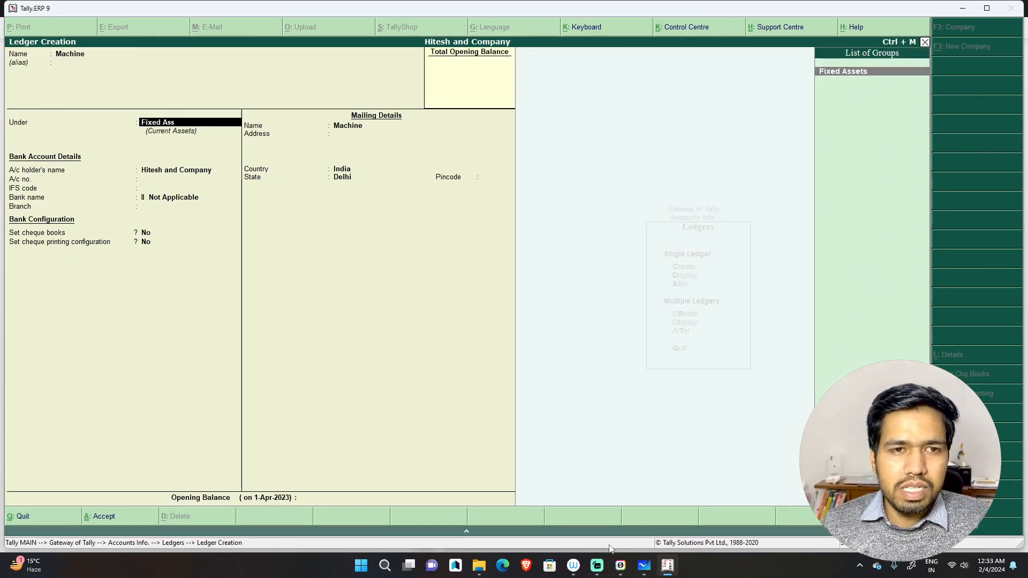
key(Return)
key(Return)
key(Return)
key(Return)
key(Return)
key(Return)
key(Return)
key(Return)
key(Return)
key(Return)
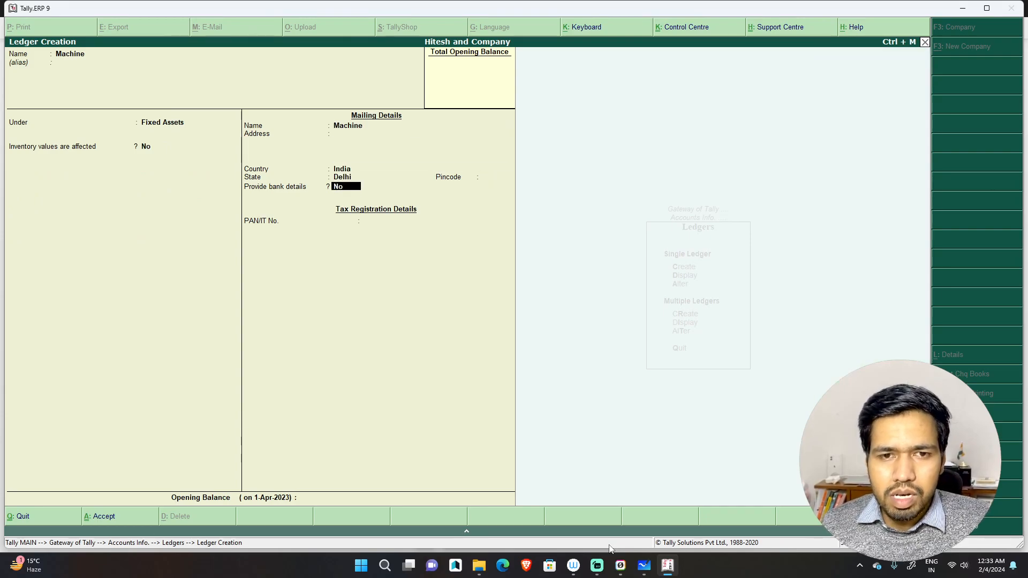
key(Return)
Create a ledger named Car under Fixed Assets with the default details
text(Car)
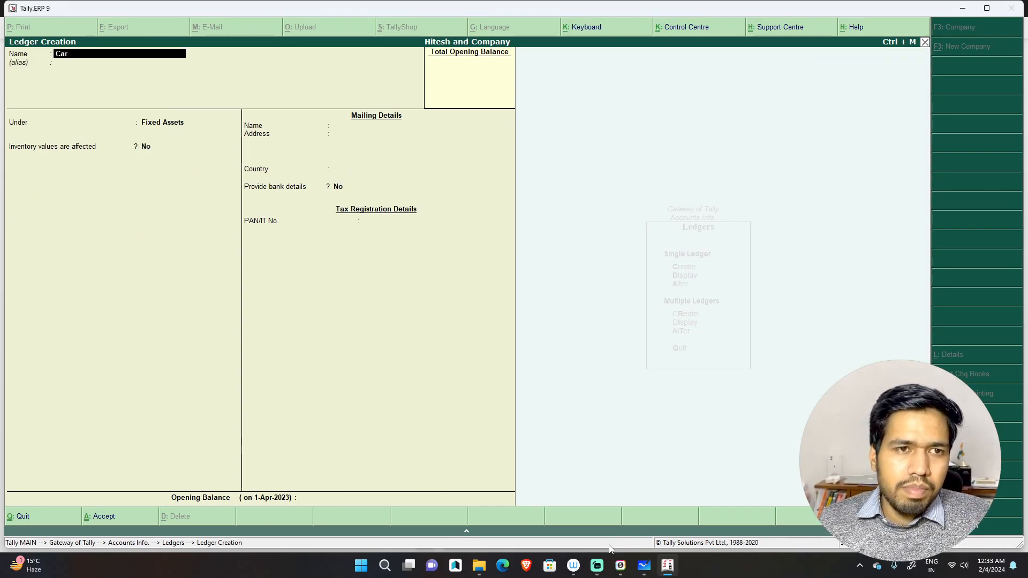
key(Return)
key(Return)
key(Return)
key(Return)
key(Return)
key(Return)
key(Return)
key(Return)
key(Return)
Create a ledger named Furniture under Fixed Assets with the default details and accept it
text(Fu)
text(rntiru)
key(BackSpace)
key(BackSpace)
key(BackSpace)
key(BackSpace)
text(iture)
key(Return)
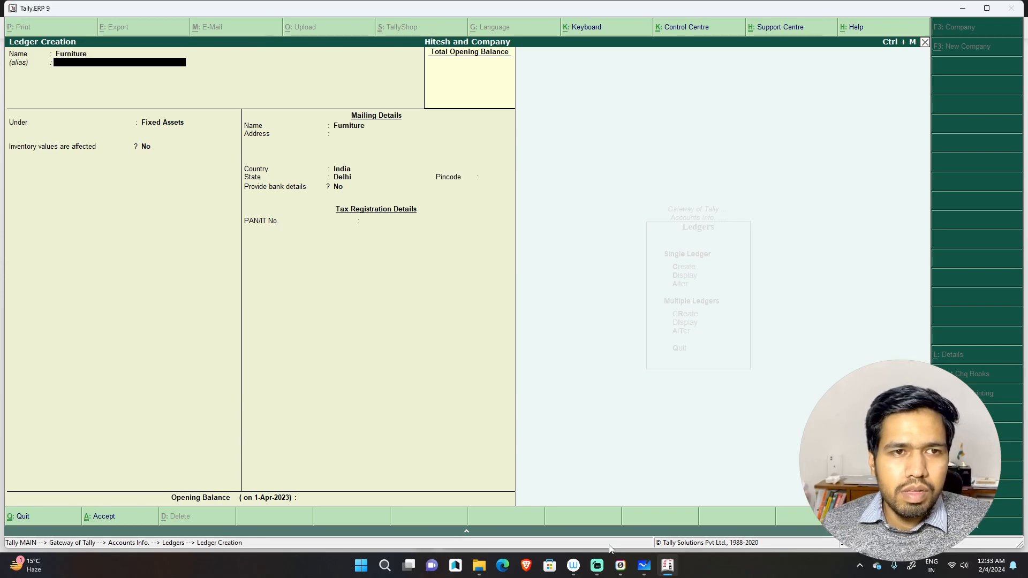
key(Return)
key(Return)
key(Return)
key(Return)
key(Return)
key(Return)
key(Return)
key(Return)
key(Return)
key(Return)
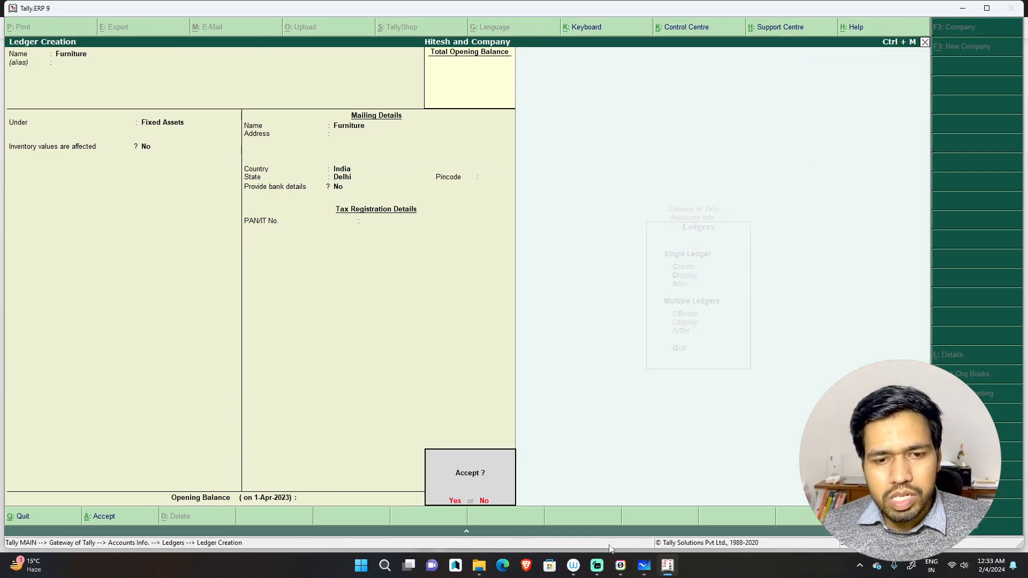
key(Return)
Leave ledger creation and open a new Payment voucher
key(Escape)
key(Escape)
key(Escape)
key(Escape)
key(Escape)
key(Down)
key(Down)
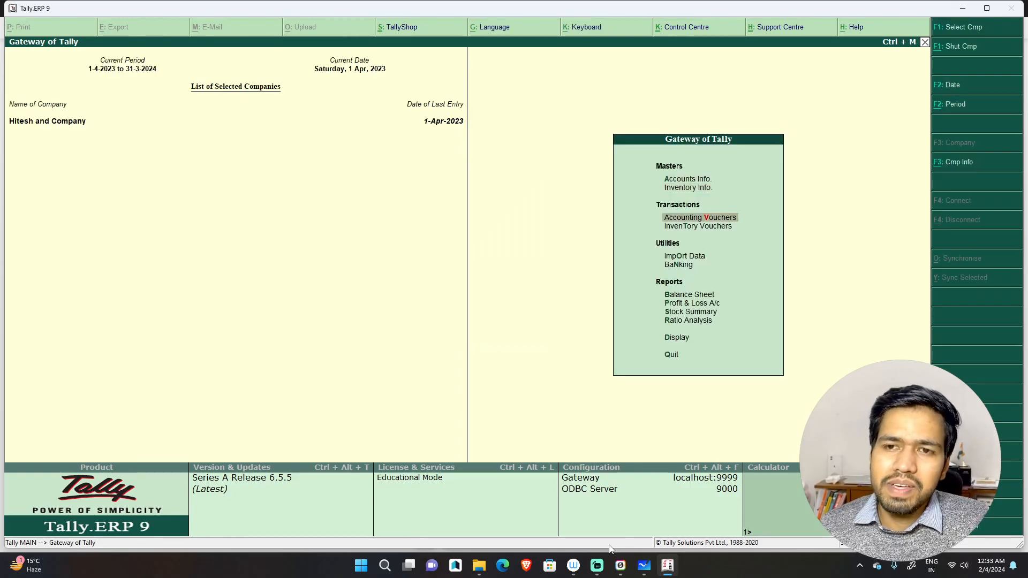
key(Return)
key(F5)
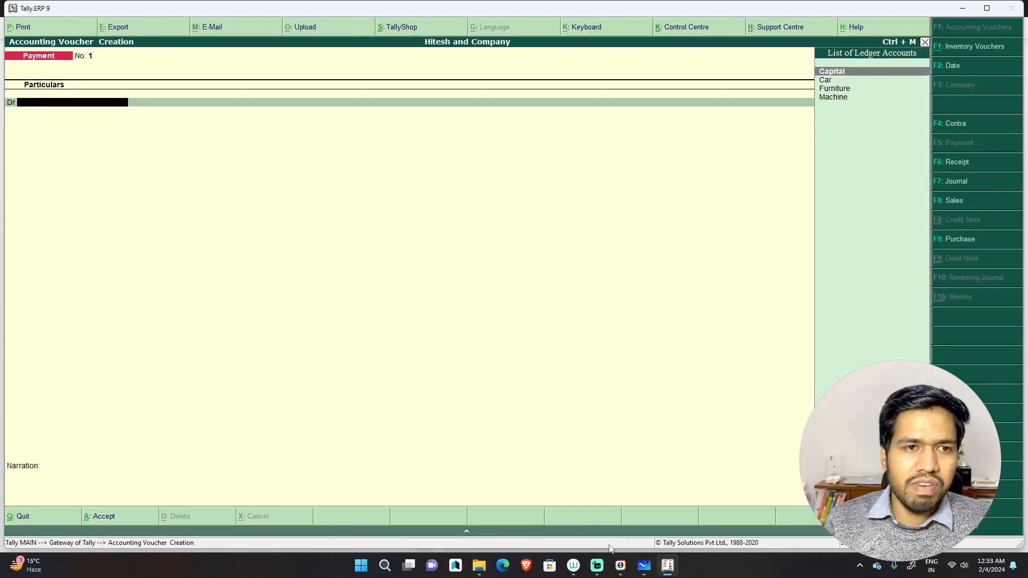
Debit Furniture with 1,20,000 in the Payment voucher and credit Cash with the same amount
key(Down)
key(Down)
key(Down)
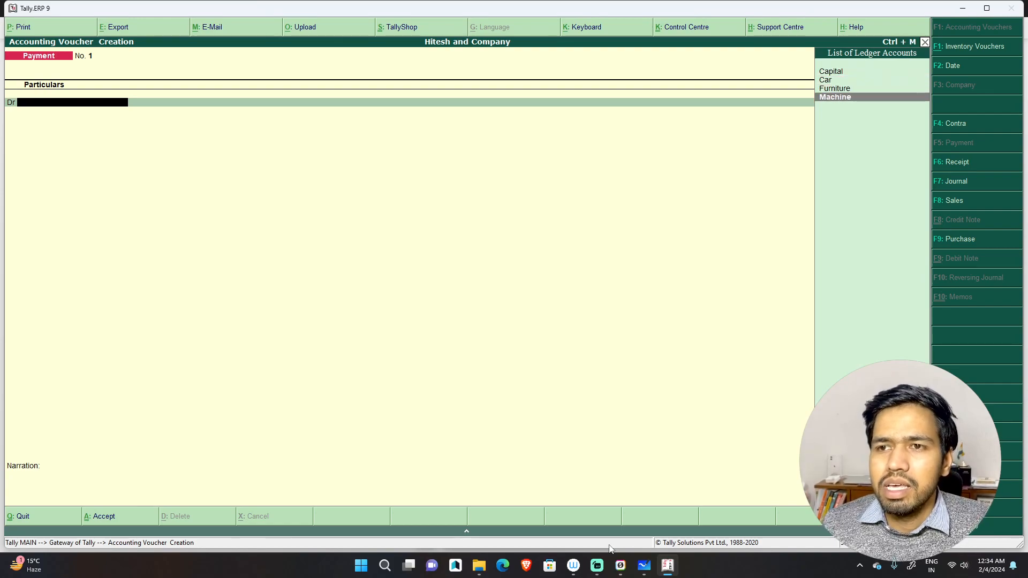
key(Up)
key(Return)
text(120000)
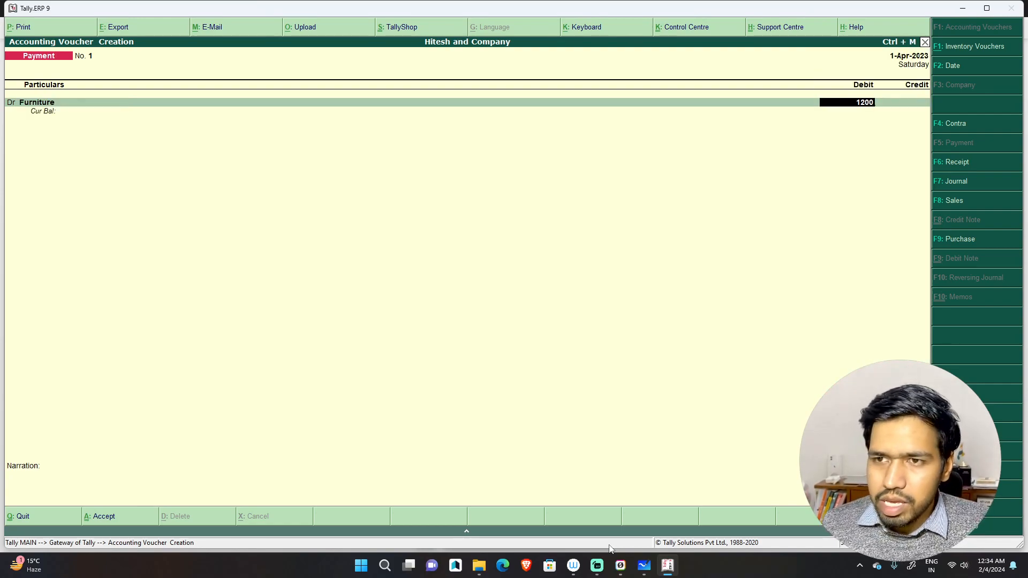
key(Return)
key(Return)
text(ca)
key(Return)
key(Return)
Go back and correct the Furniture debit to 20,000, crediting Cash with the same amount
text(be)
key(BackSpace)
key(BackSpace)
key(BackSpace)
key(BackSpace)
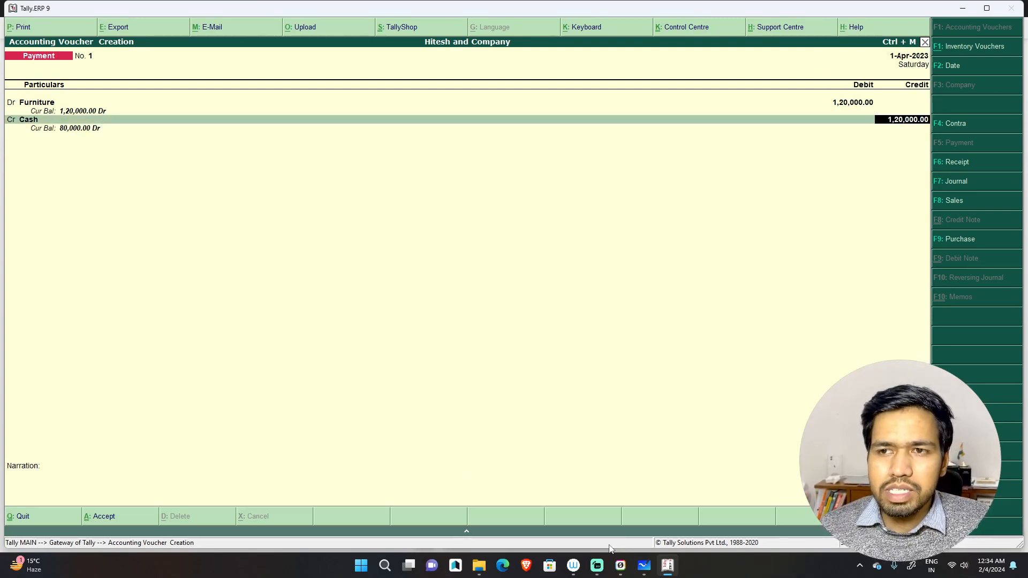
key(Return)
key(Return)
key(BackSpace)
key(BackSpace)
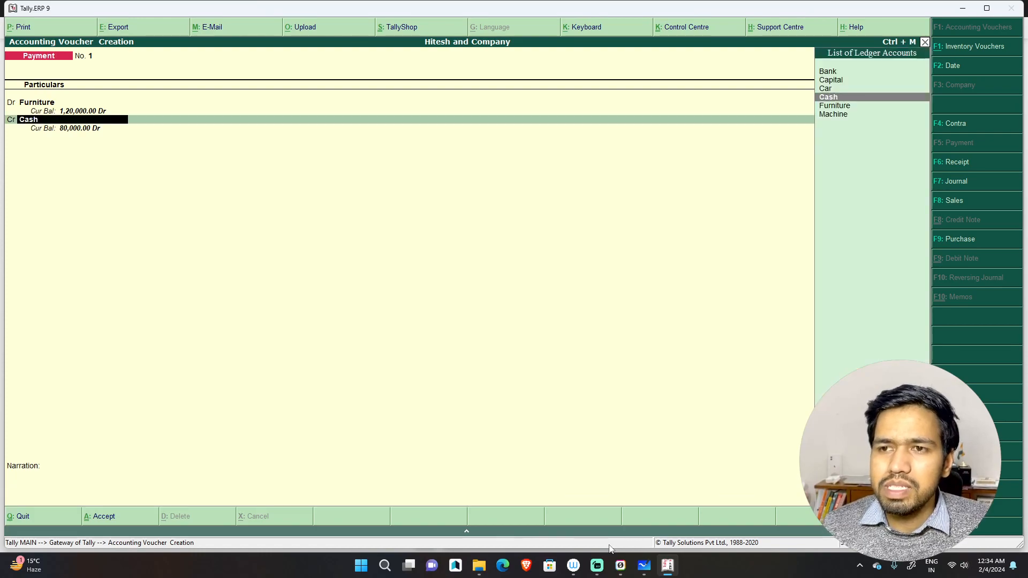
key(BackSpace)
text(20000)
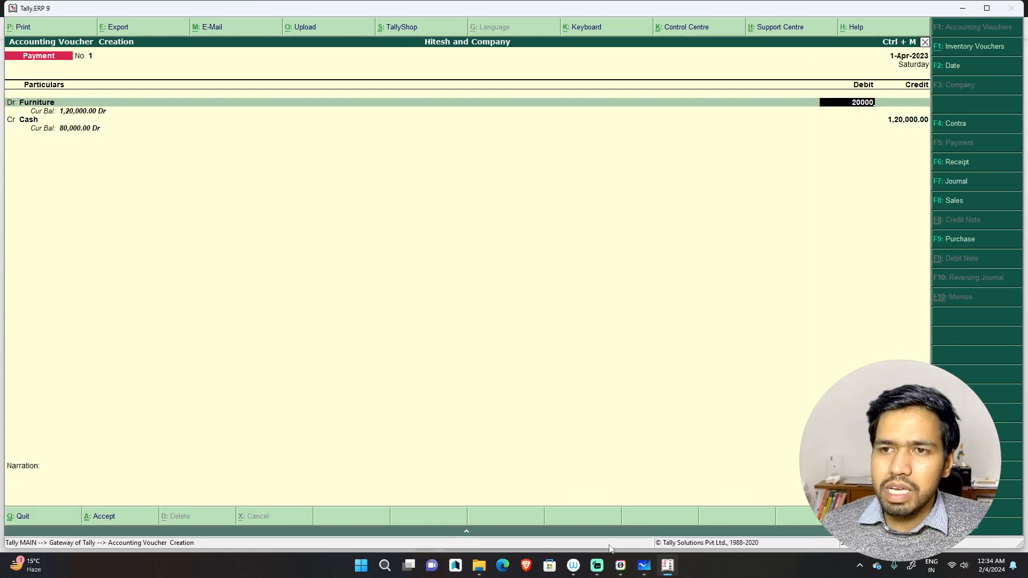
key(Return)
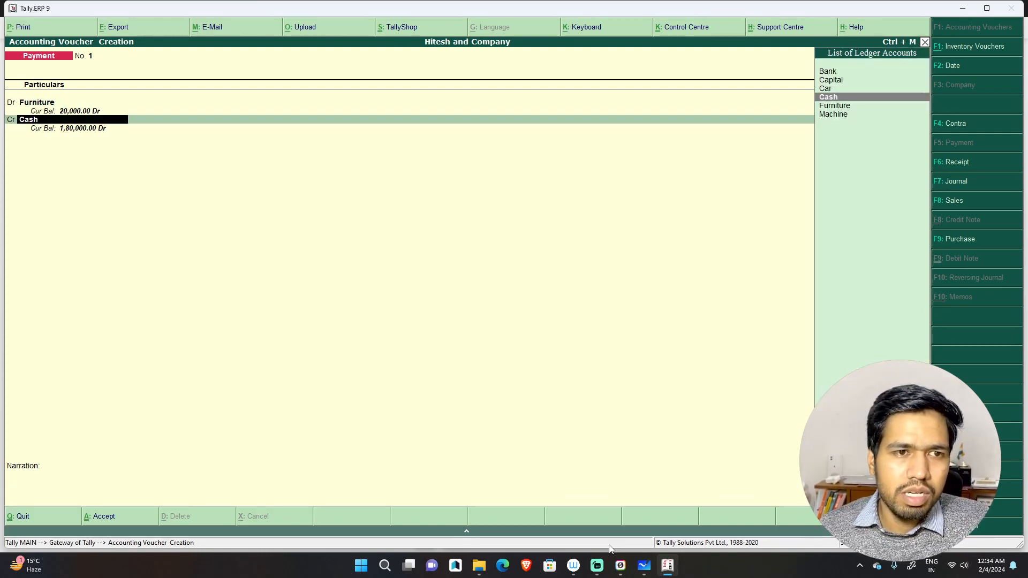
key(Return)
key(Return)
Add the narration "being furniture purchased in cash" and save the Payment voucher
text(being)
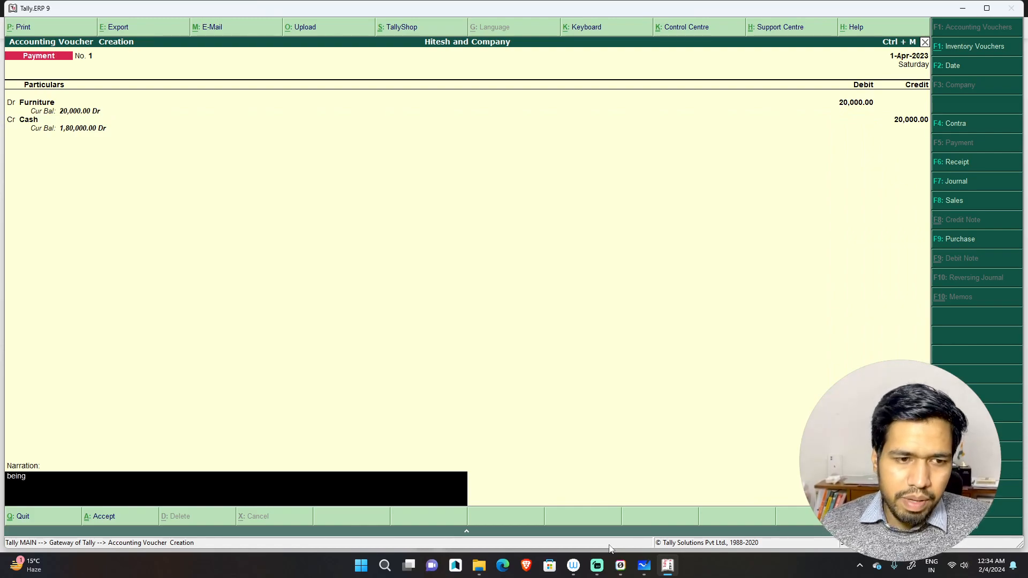
text( furniture purchased in cash)
key(Return)
key(Return)
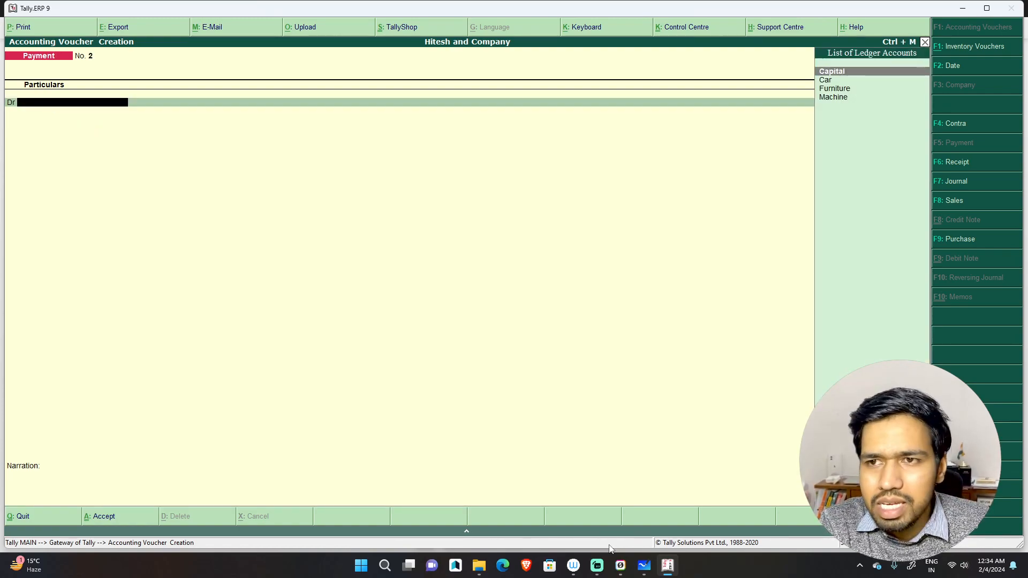
Debit Car with 1,00,000 in the second Payment voucher
key(Down)
key(Return)
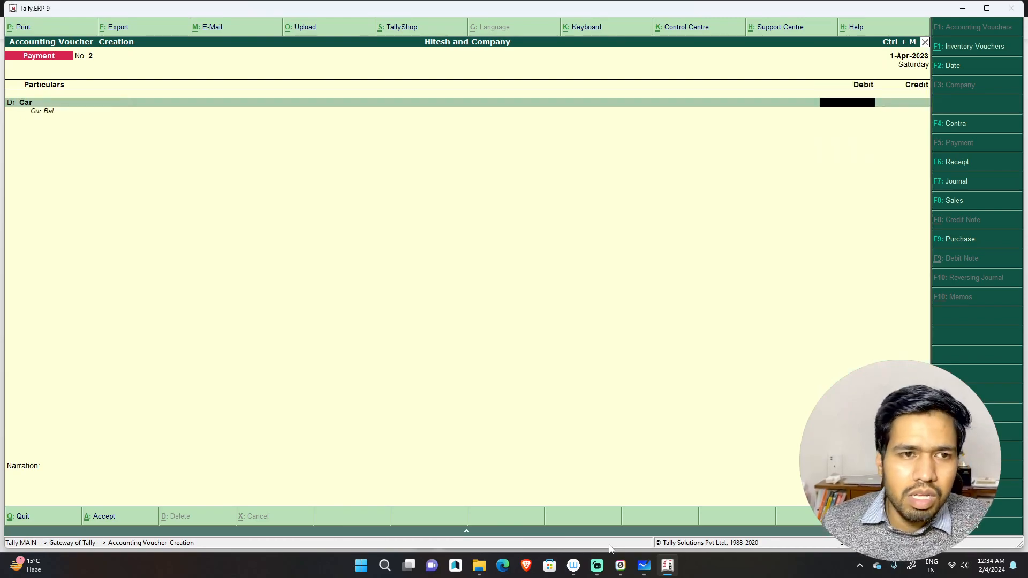
text(100000)
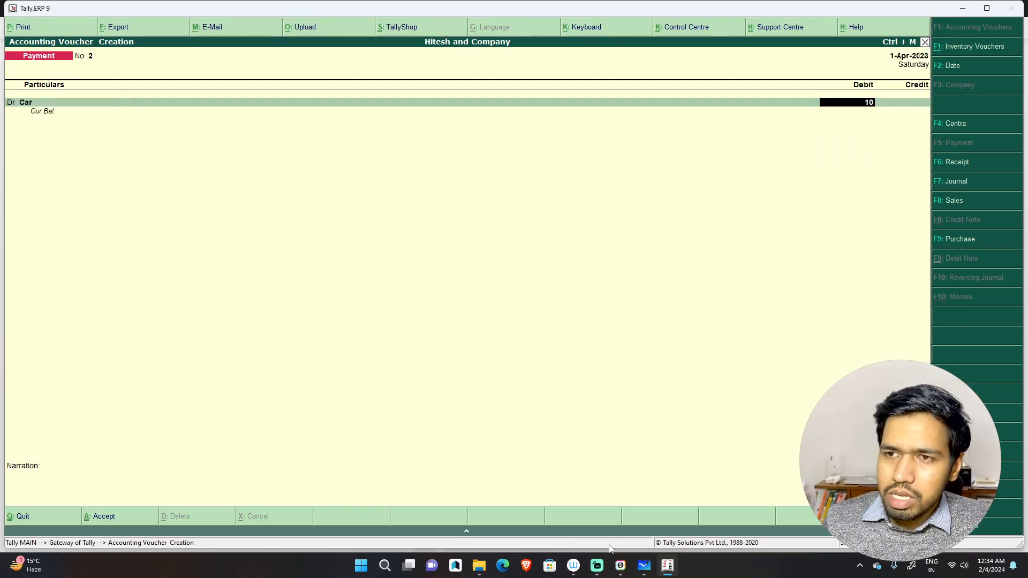
key(Return)
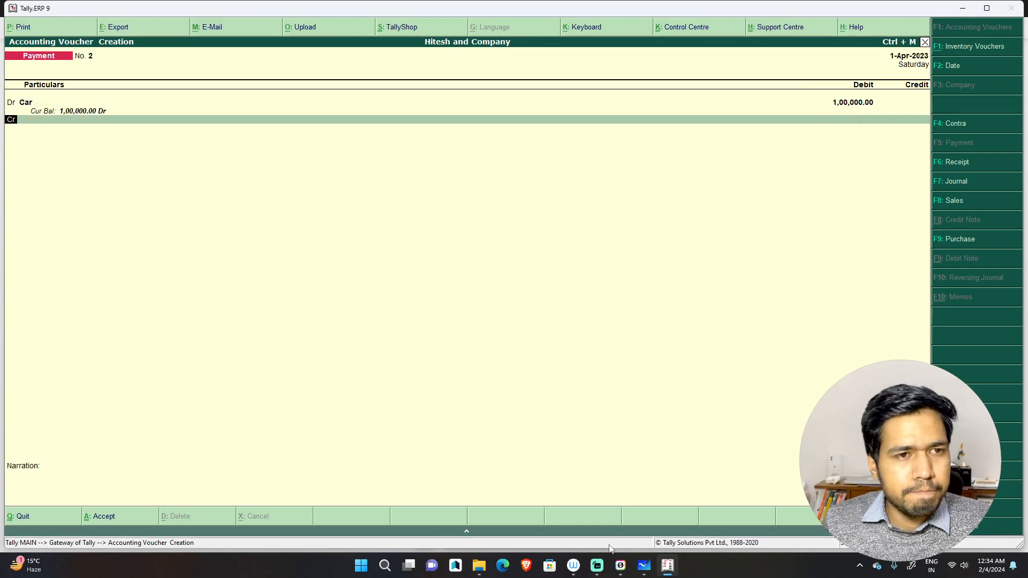
Credit Bank with 1,00,000 for the car purchase and accept its default bank allocation
key(Return)
text(Ca)
key(BackSpace)
key(BackSpace)
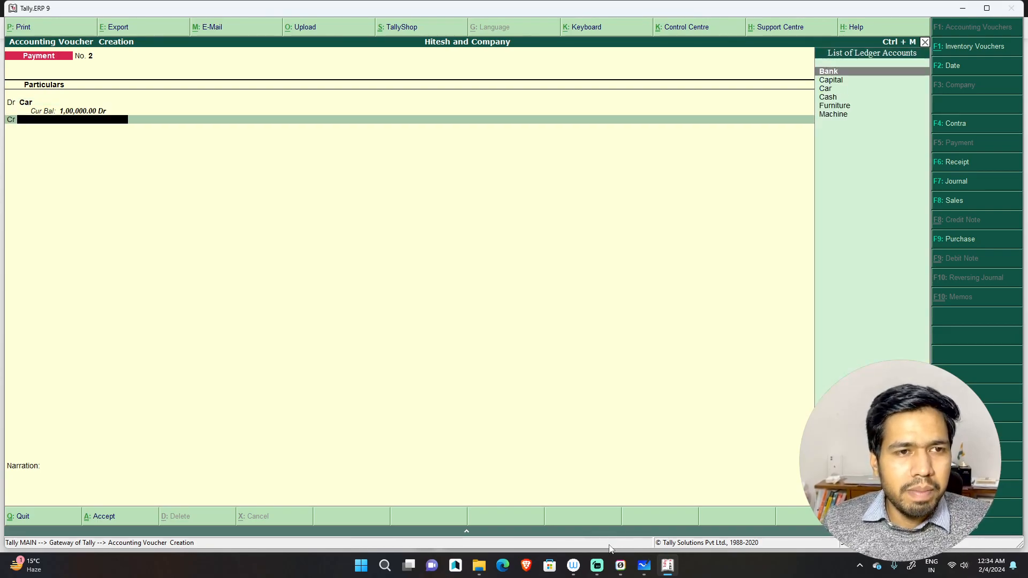
text(Bank)
key(Return)
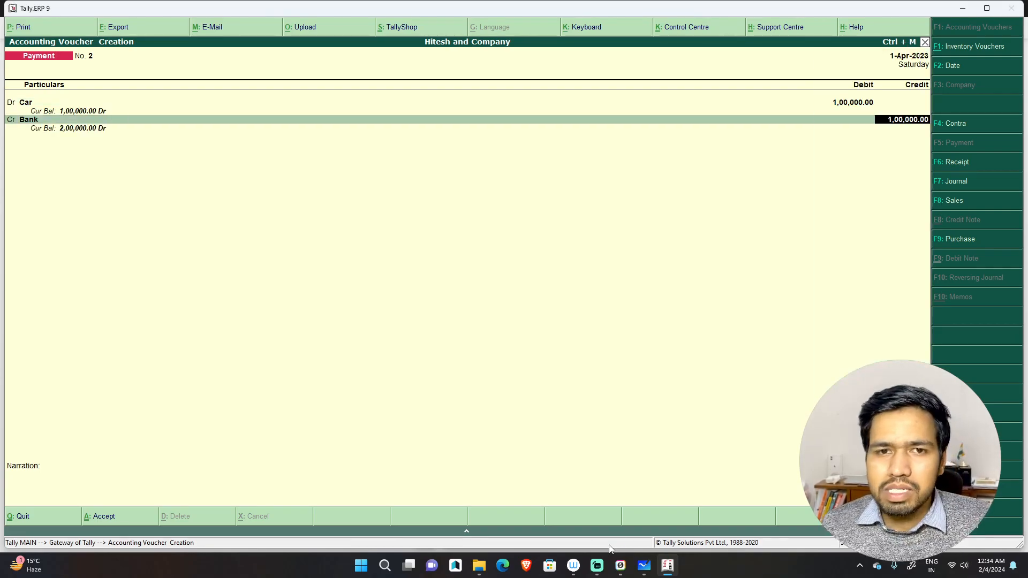
key(Return)
key(Return)
key(Return)
key(Return)
key(Return)
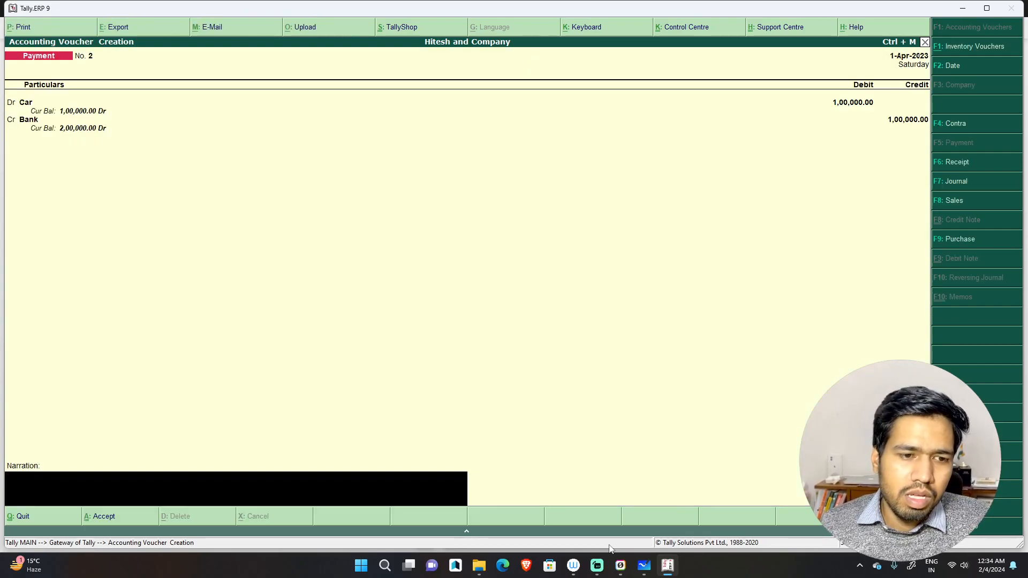
Add the narration "being car purchased in bank" and save the Payment voucher
text(being)
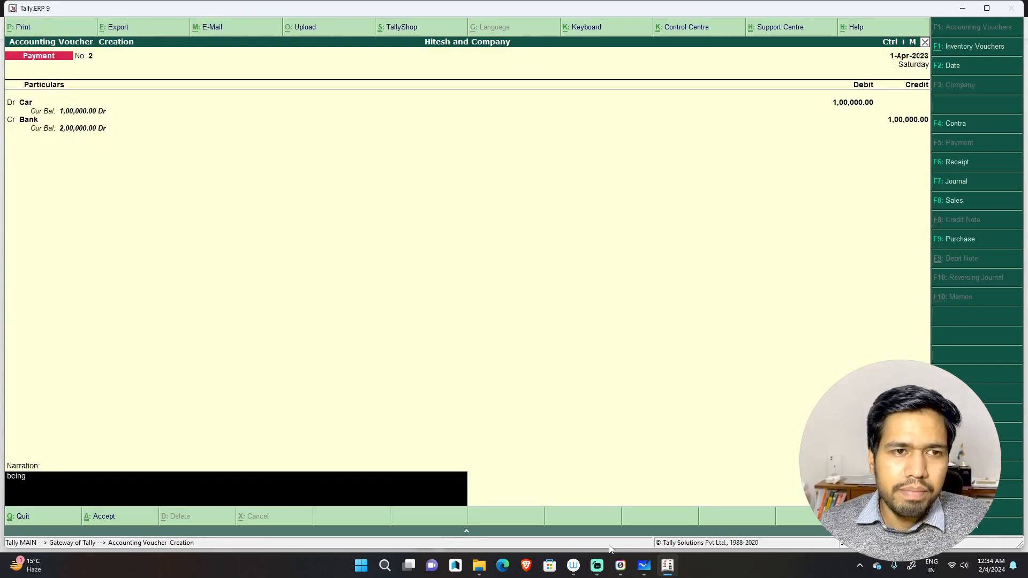
text( car purchased in ba)
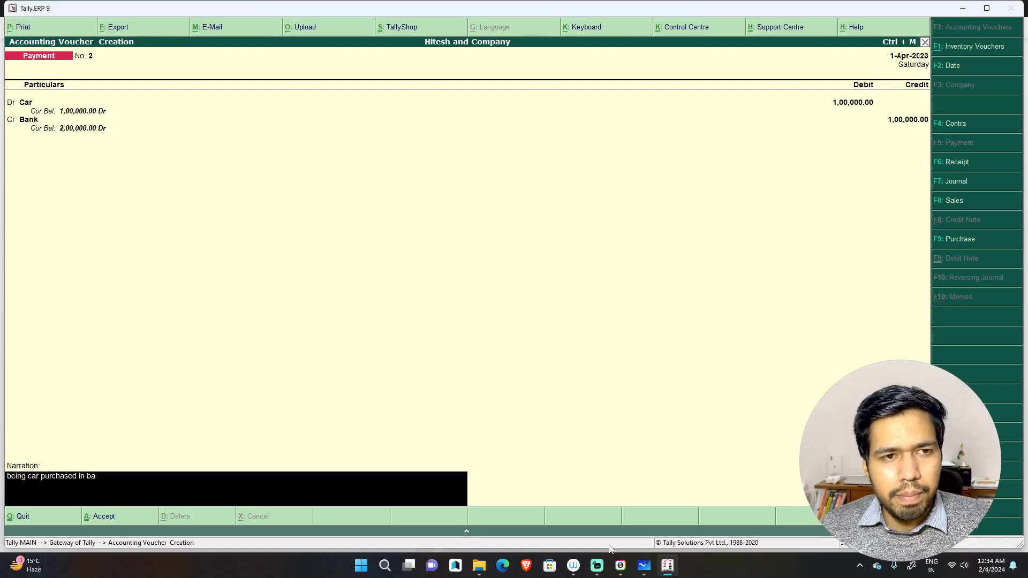
text(nk)
key(Return)
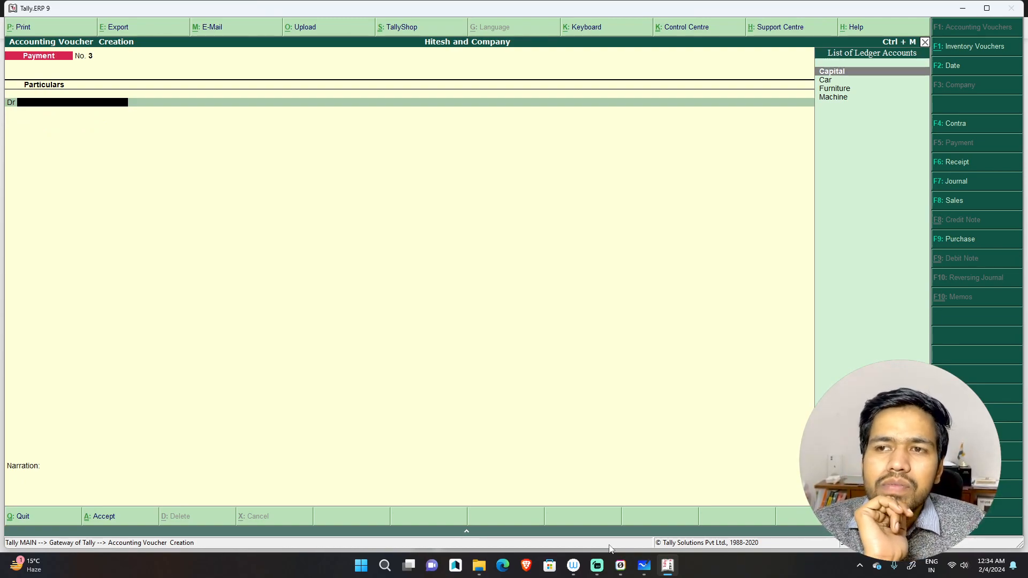
Debit Machine with 50,000 in the third Payment voucher
key(Down)
key(Down)
key(Down)
key(Return)
text(50000)
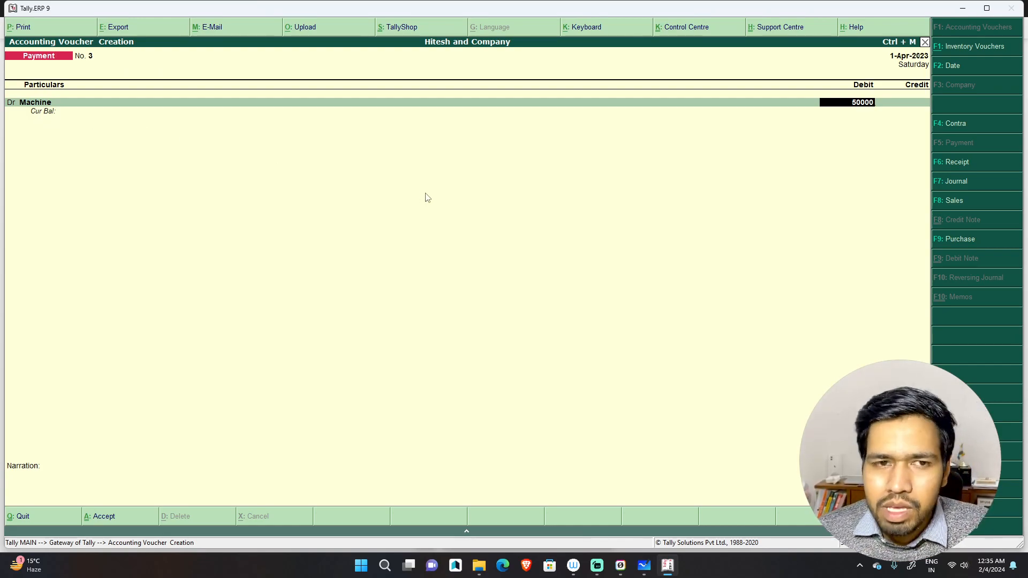
key(Return)
key(Return)
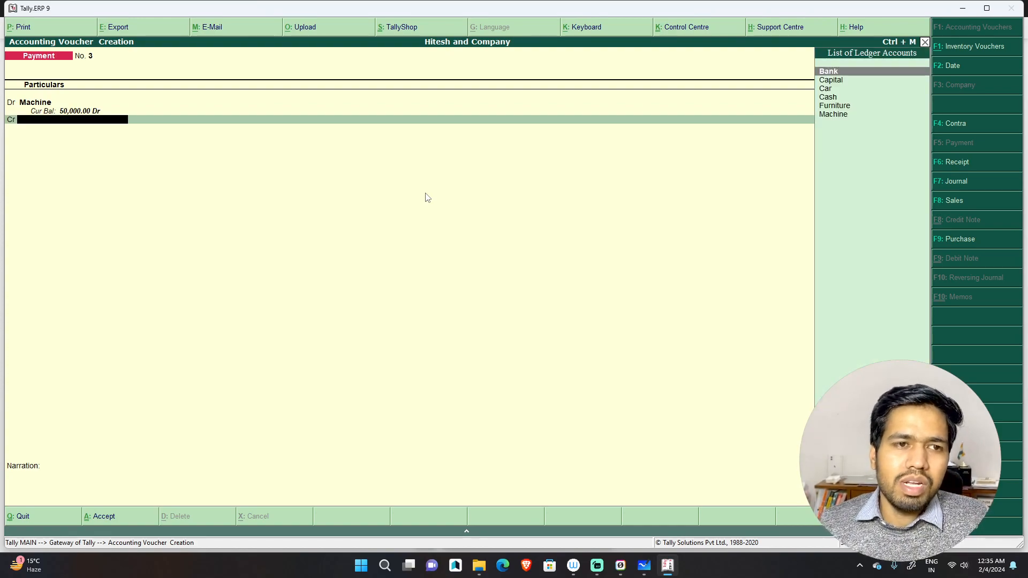
Credit Bank with 50,000 for the machine purchase and accept its default bank allocation
text(n)
key(Escape)
key(Escape)
key(BackSpace)
key(Return)
text(n)
key(Escape)
key(Escape)
text(b)
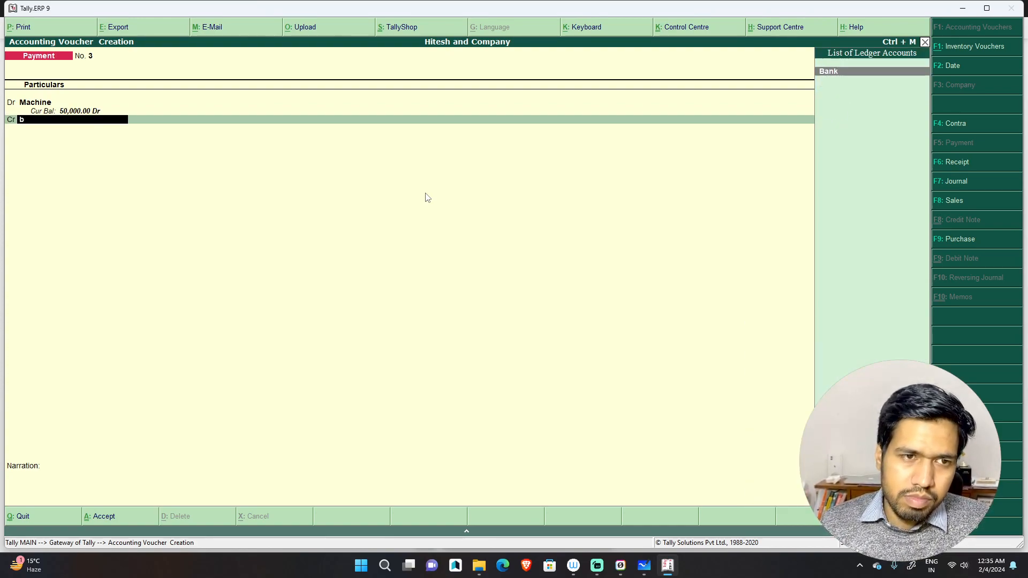
key(Return)
key(Return)
key(Return)
key(Return)
key(Return)
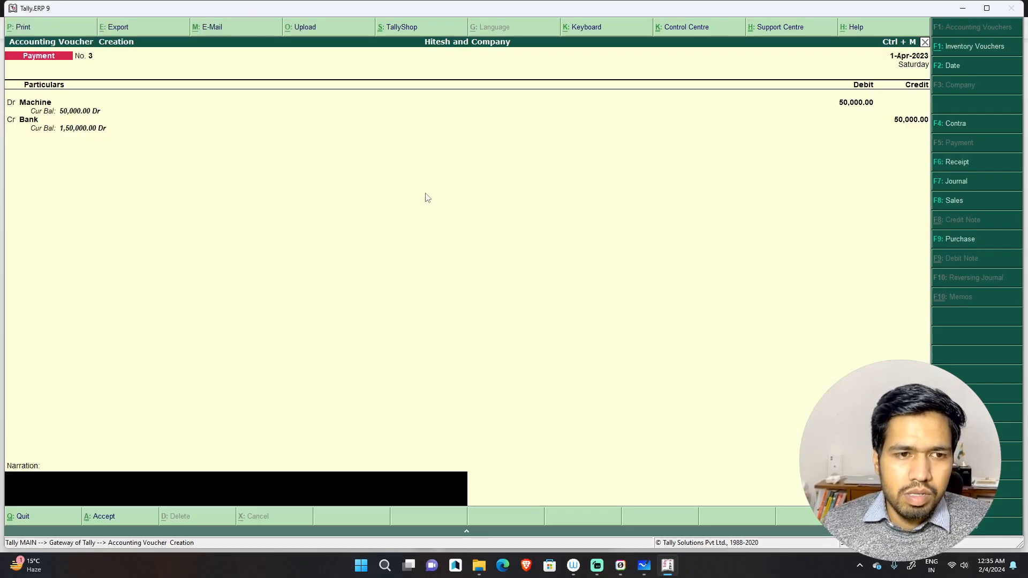
Enter the narration "being machine purchased in cash" for the machine Payment voucher
text(beig)
text(n)
key(BackSpace)
key(BackSpace)
text(n)
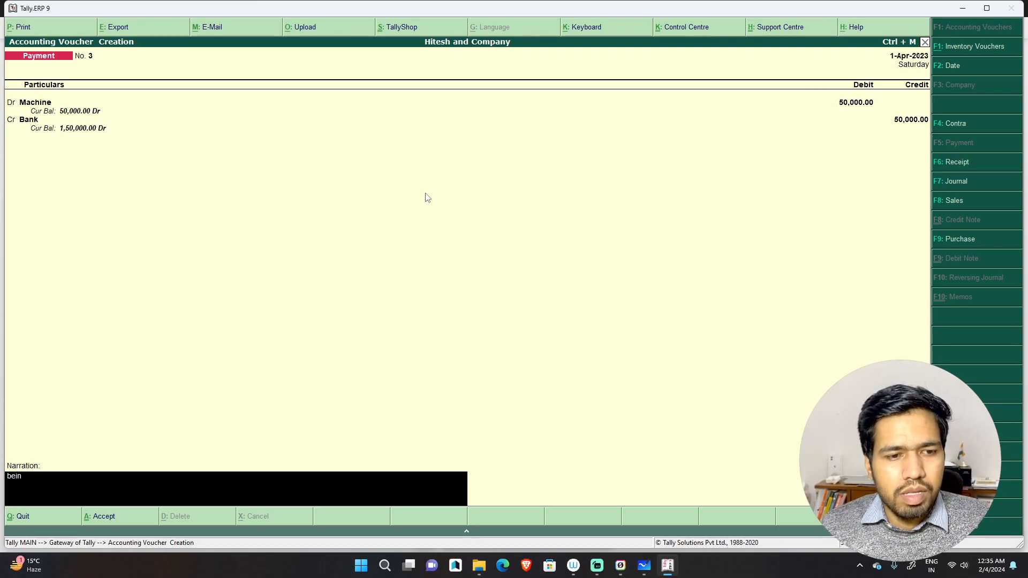
text(g machine)
key(BackSpace)
text(ne pur)
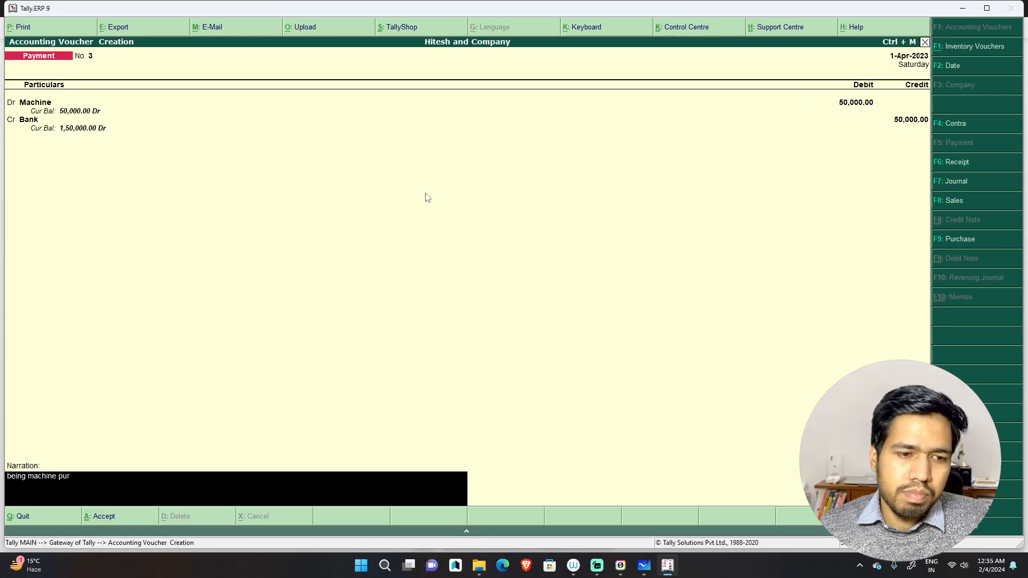
text(chased in cash)
key(Return)
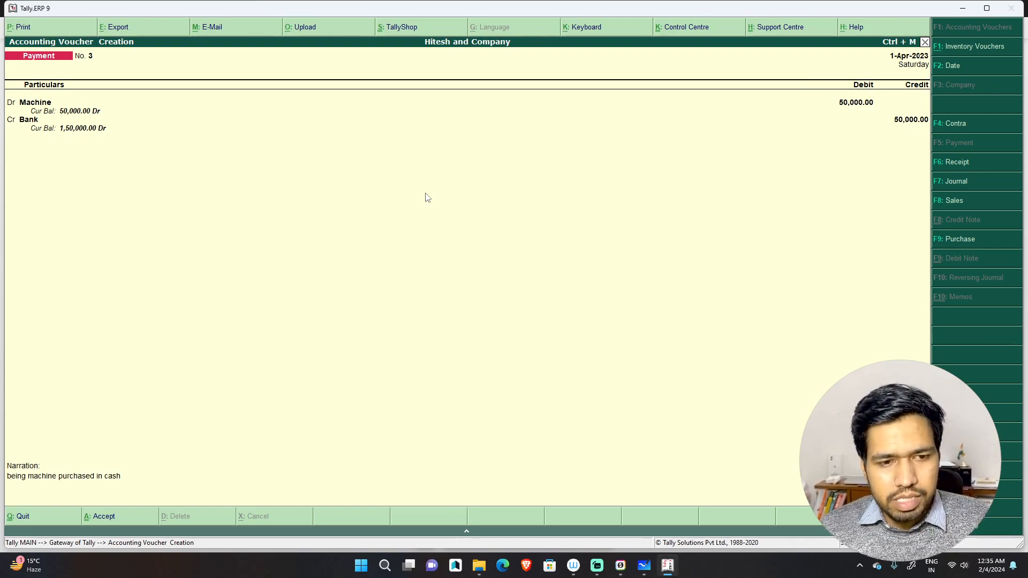
Save the machine Payment voucher, then switch to Microsoft Whiteboard and circle "(F6)" in the Receipts Voucher heading
key(Return)
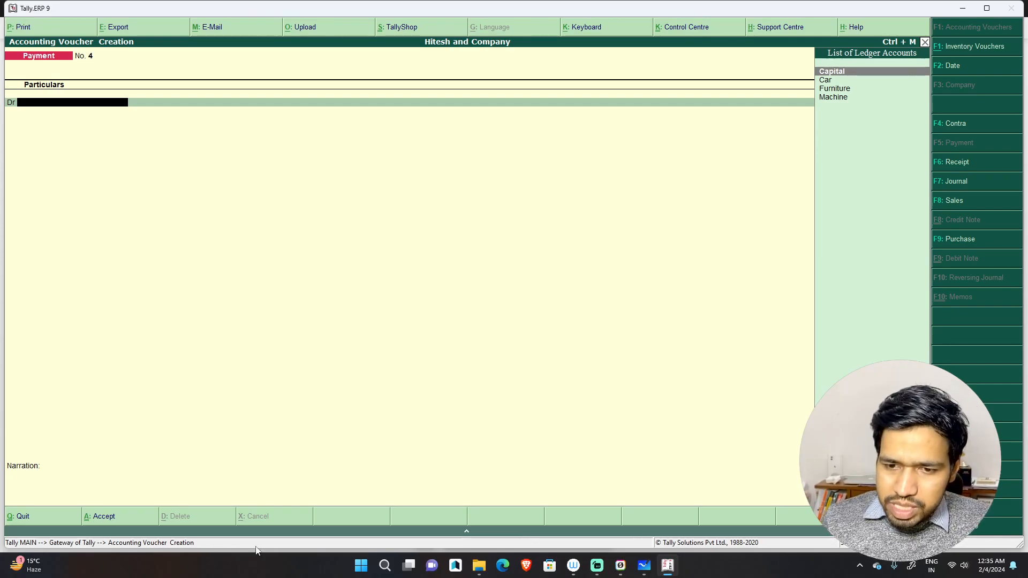
key(alt+Tab)
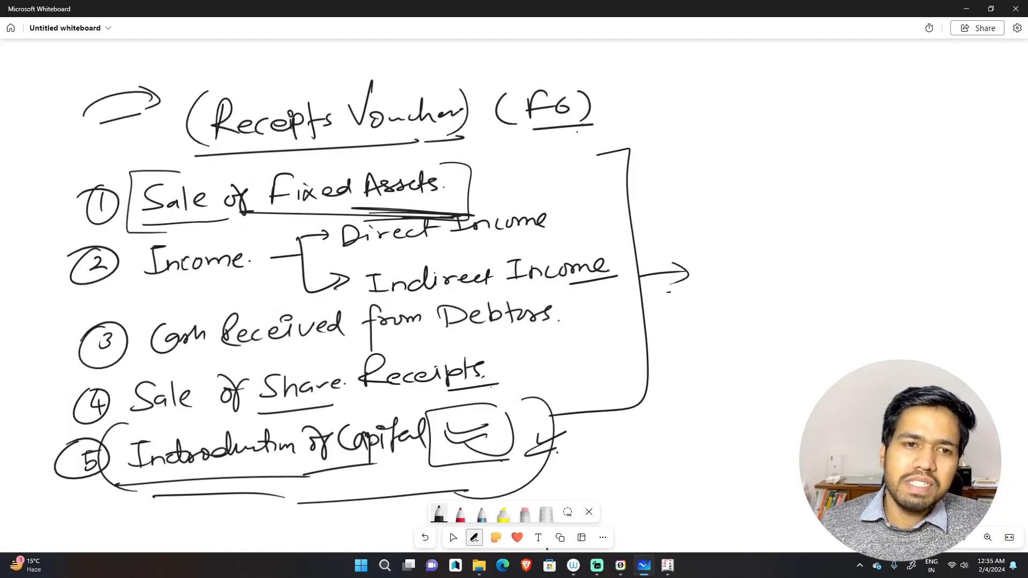
mouse_move(591, 75)
mouse_down()
mouse_move(589, 153)
mouse_move(514, 64)
mouse_up()
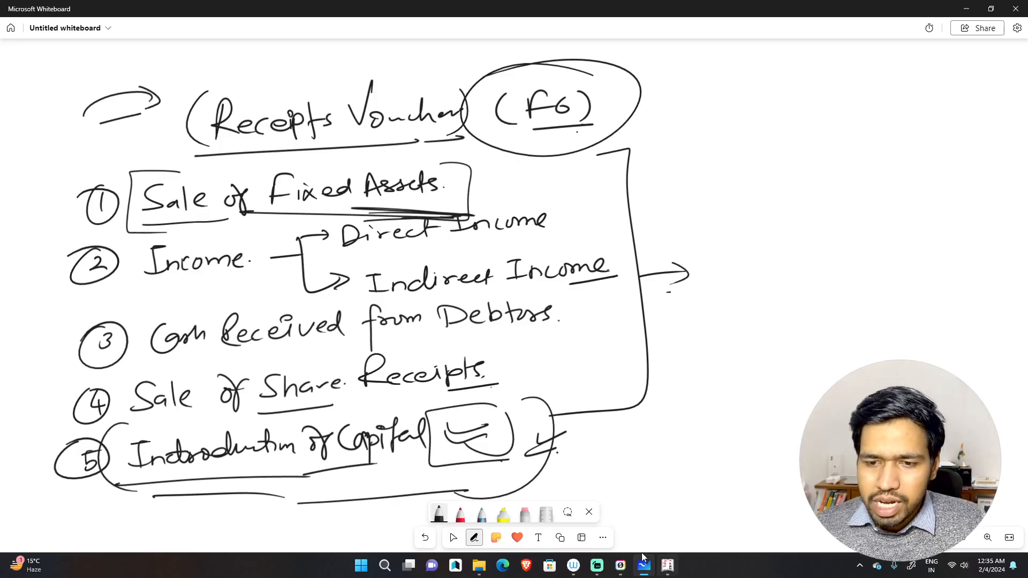
Switch back to Tally.ERP 9, start a Receipt voucher and credit Machine with 15,000
click(667, 565)
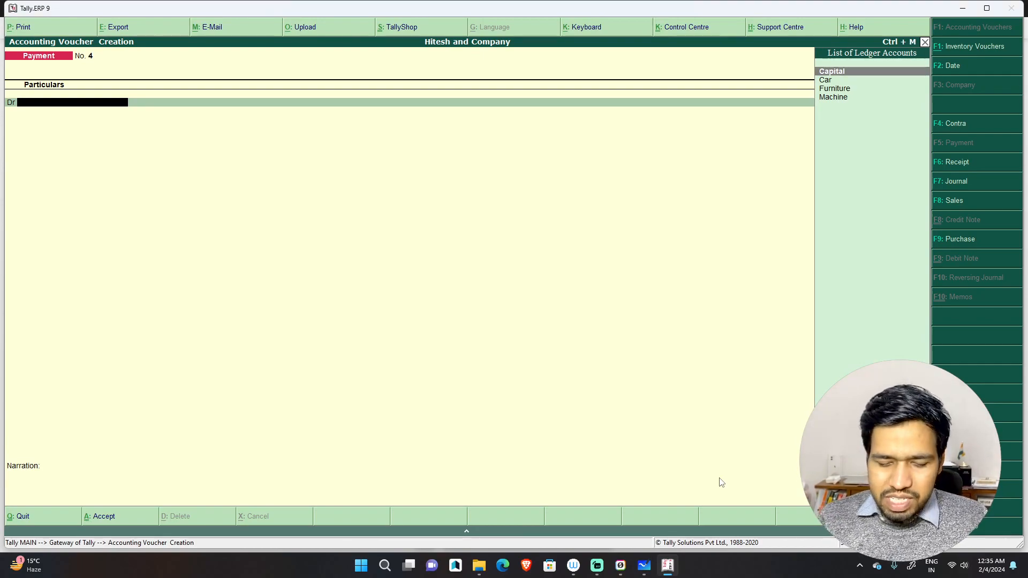
key(F6)
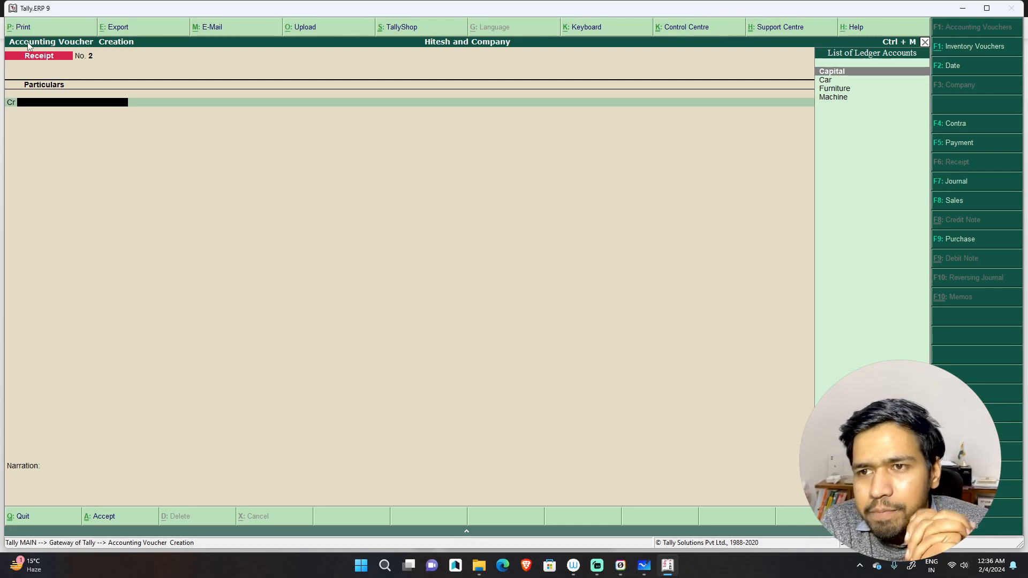
key(Down)
key(Down)
key(Down)
key(Return)
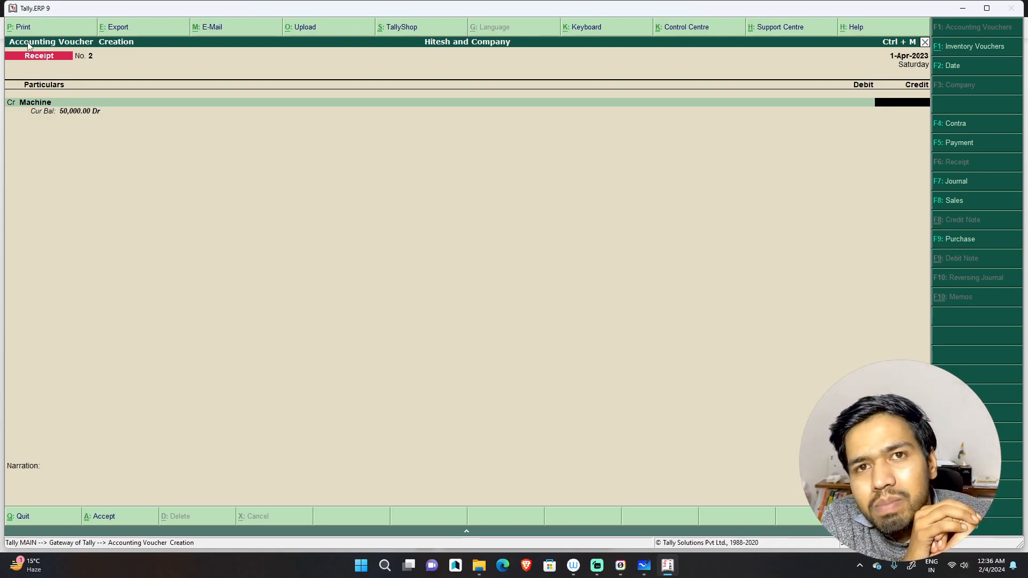
text(15000)
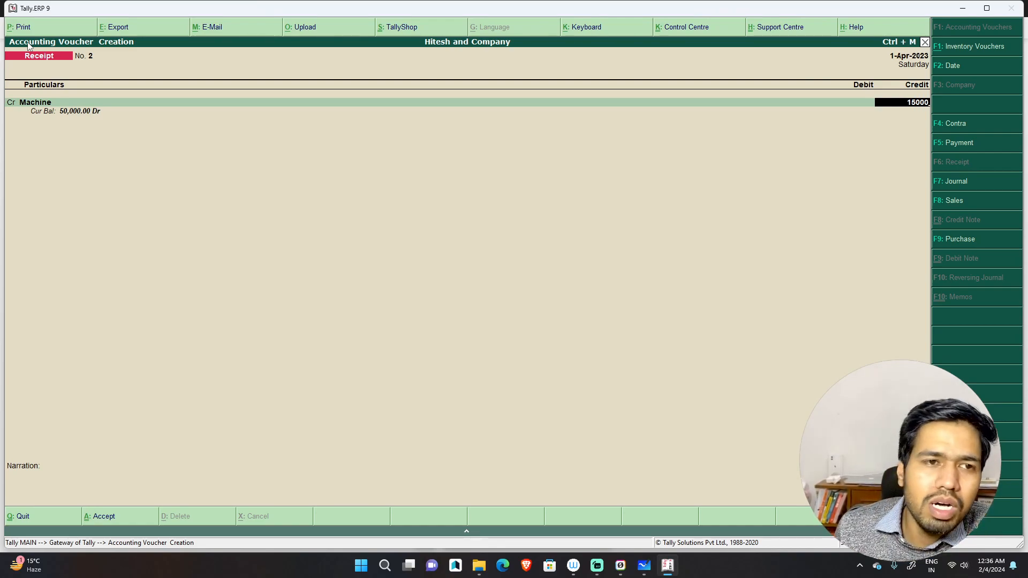
key(Return)
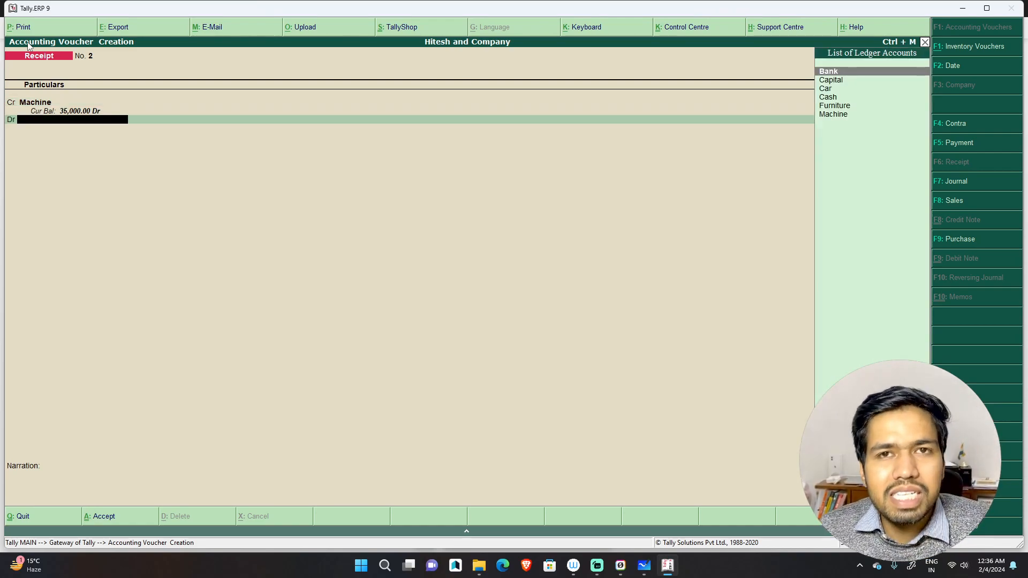
Debit Bank with 15,000 for the machine sale and accept its default Cheque/DD bank allocation
text(Bank)
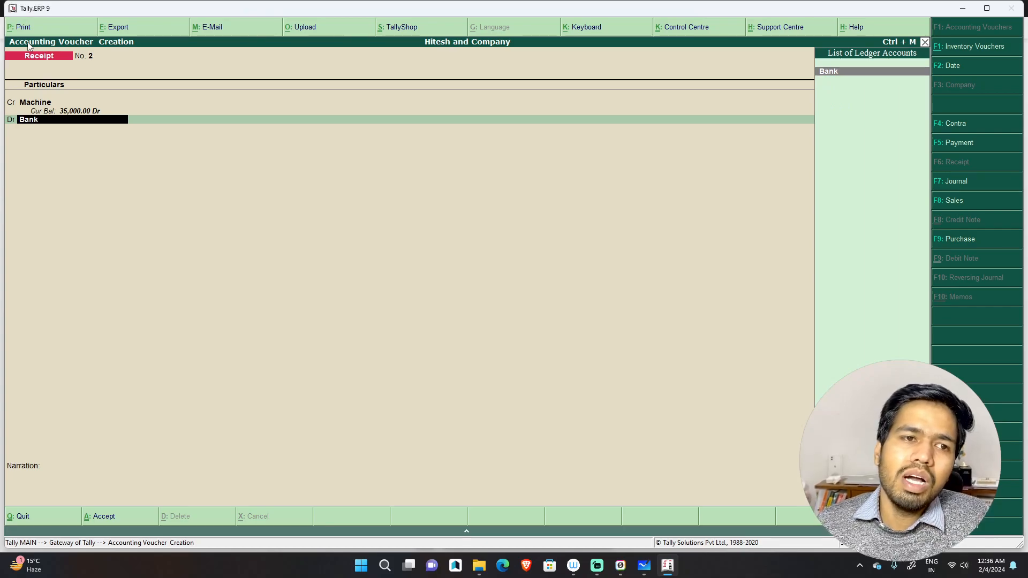
key(Return)
key(Return)
key(Return)
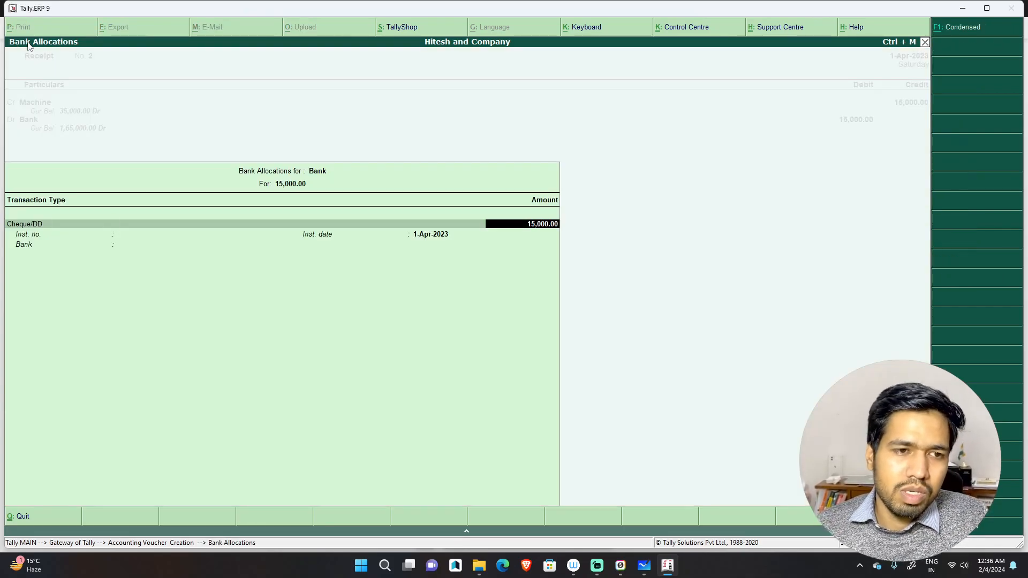
key(Return)
key(Return)
key(Return)
key(Return)
Enter the narration "being machine sold by cheque" and save the Receipt voucher
text(being machine sold in)
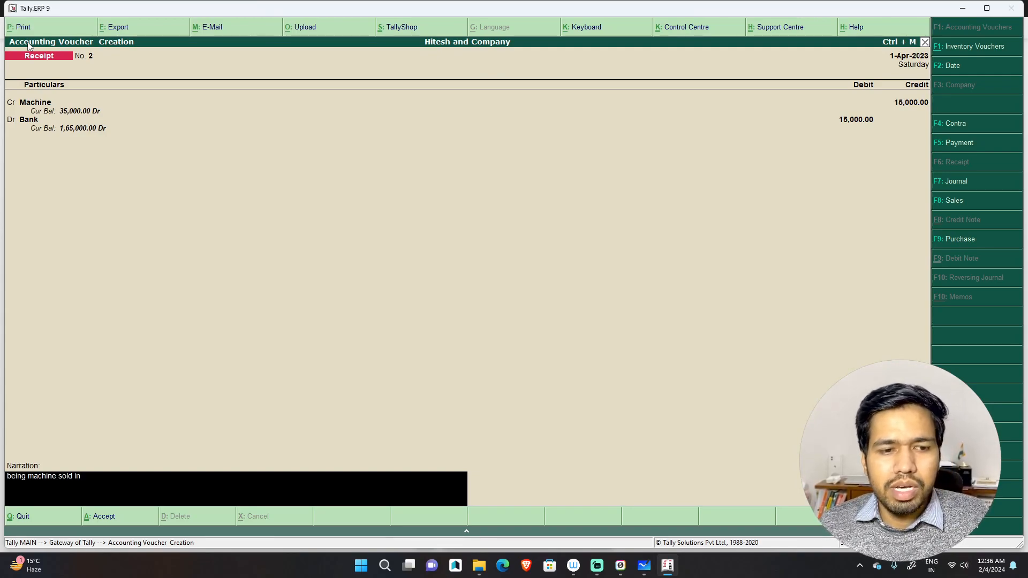
text( cash)
key(BackSpace)
key(BackSpace)
key(BackSpace)
key(BackSpace)
key(BackSpace)
text(bv)
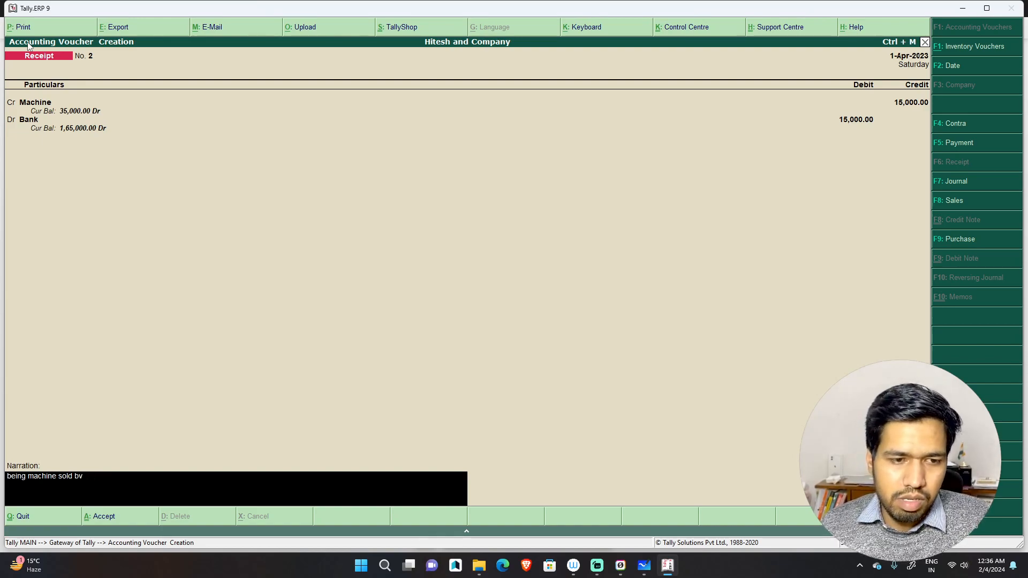
text( cheque)
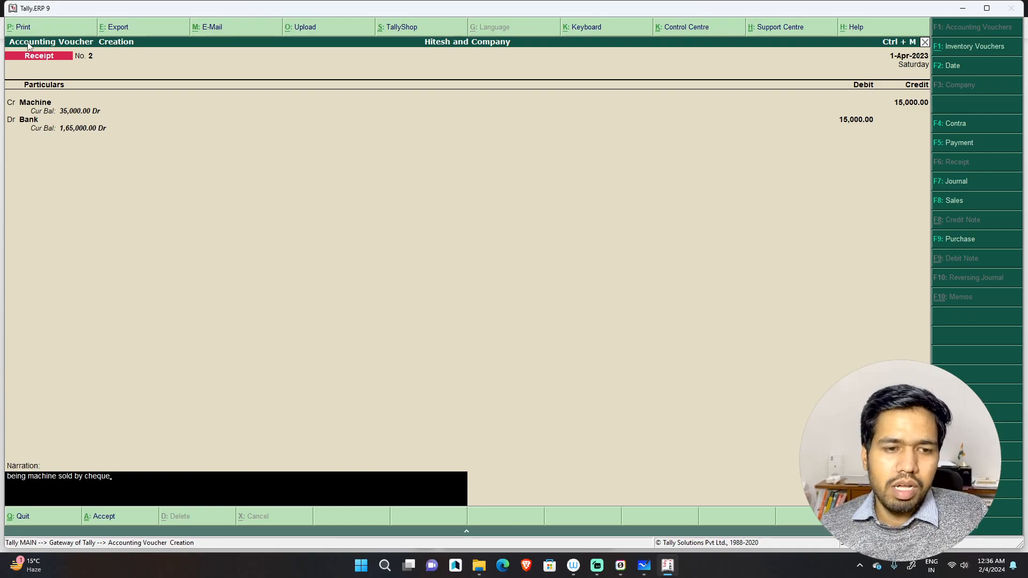
key(Return)
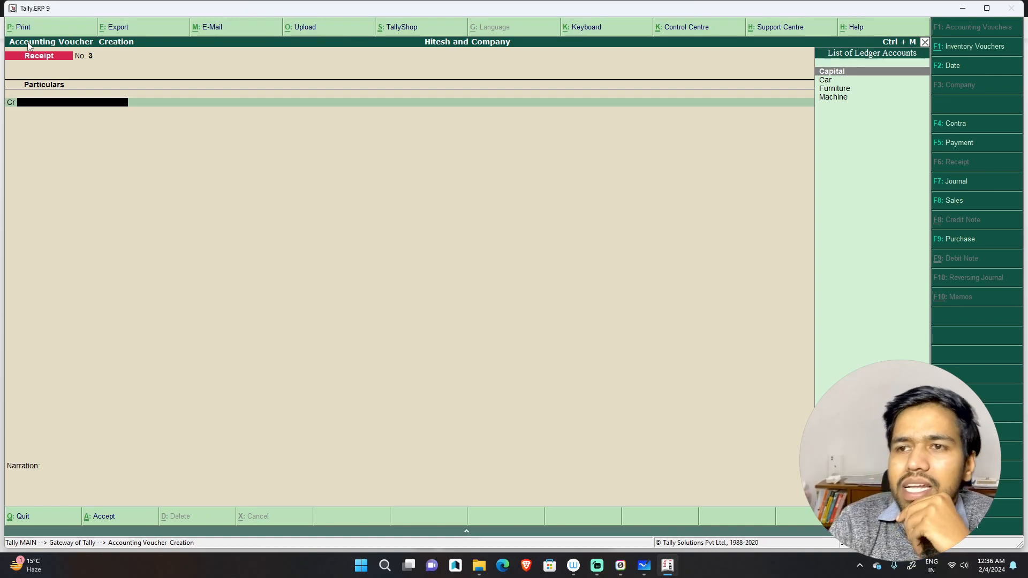
Credit Car with 50,000 in the third Receipt voucher
key(Down)
key(Return)
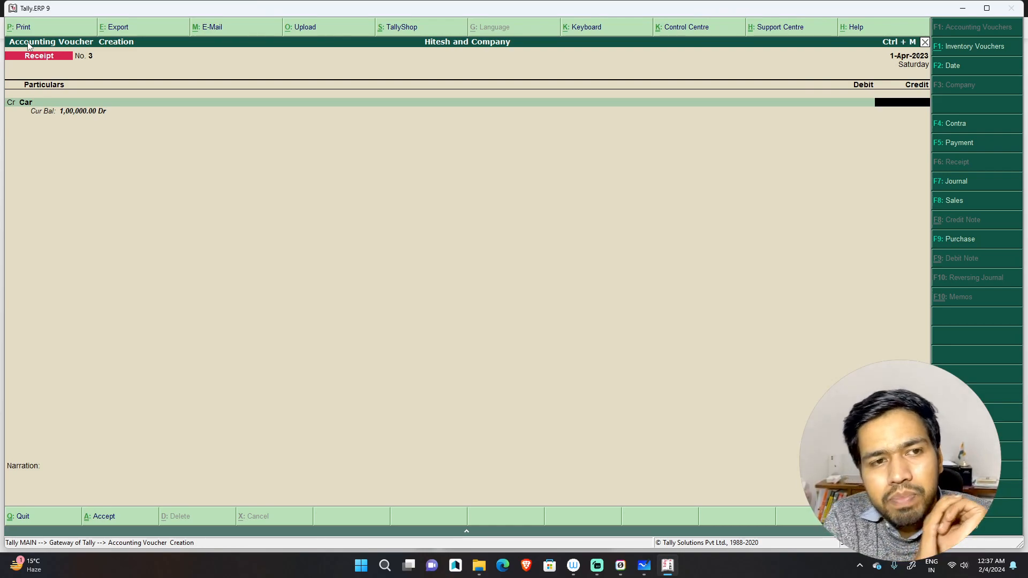
text(0000)
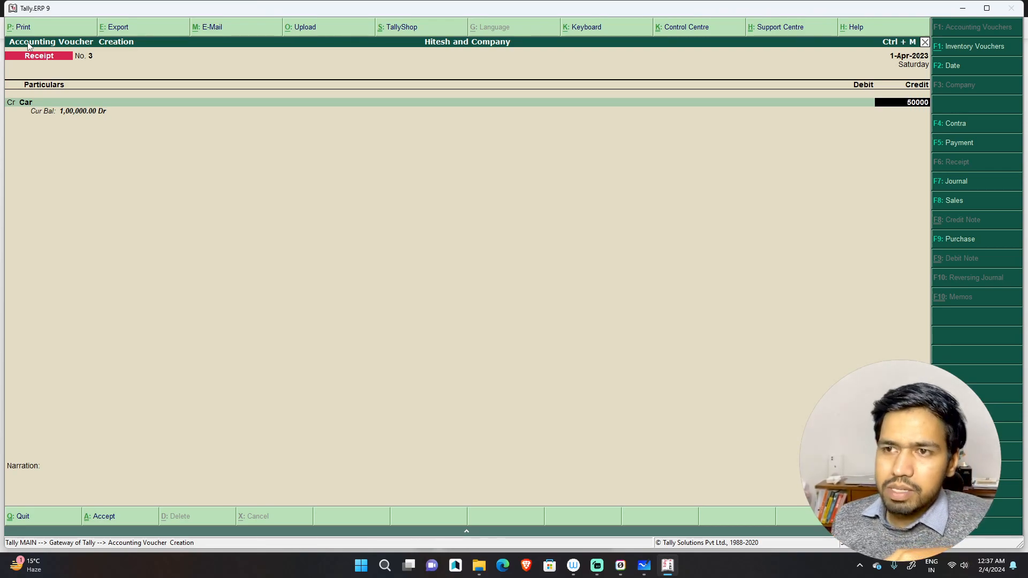
key(Return)
Debit Cash with 50,000, add the narration "being car sold in cash" and save the Receipt voucher
text(cash)
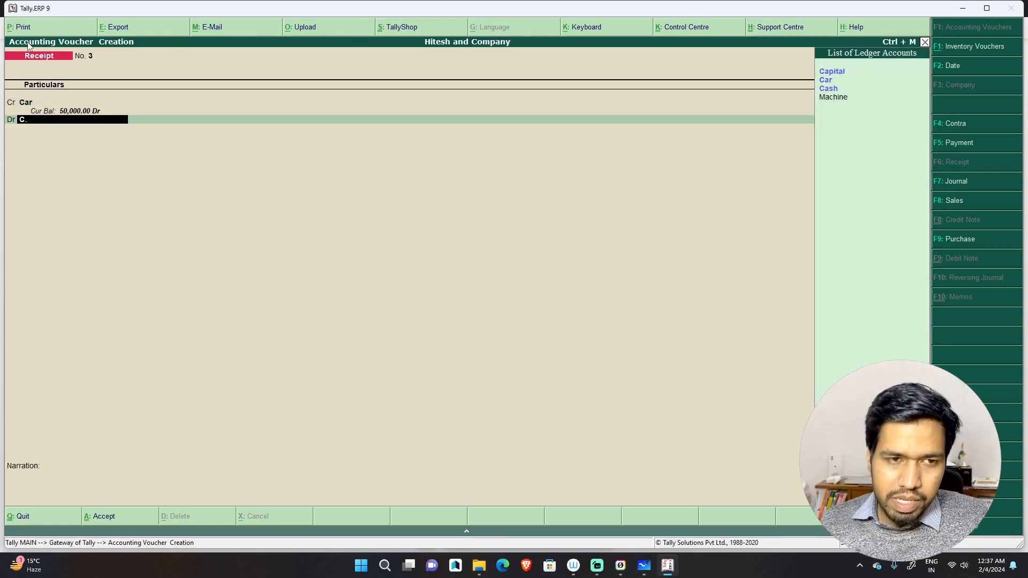
key(Return)
key(Return)
text(being car sold in cash)
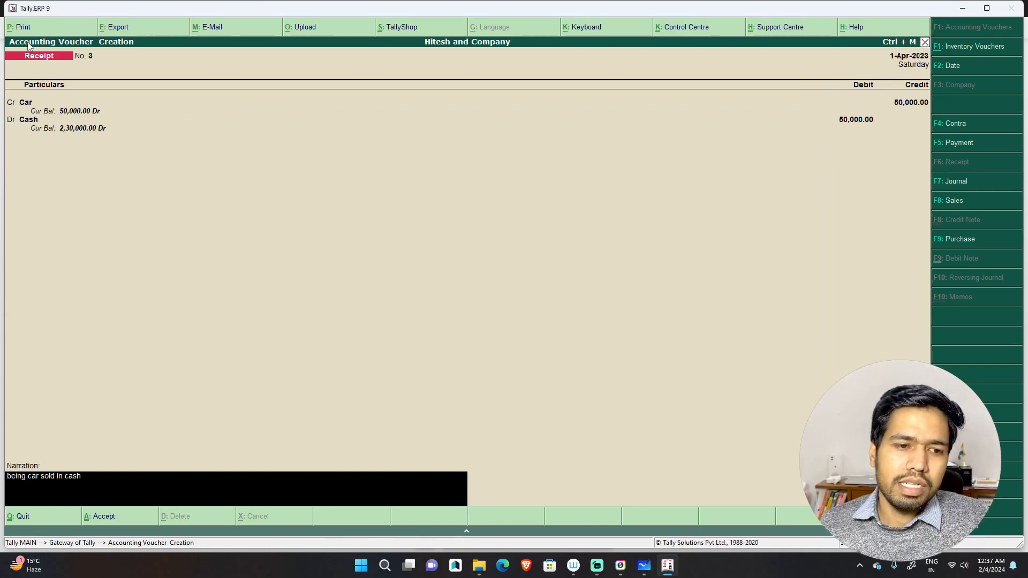
key(Return)
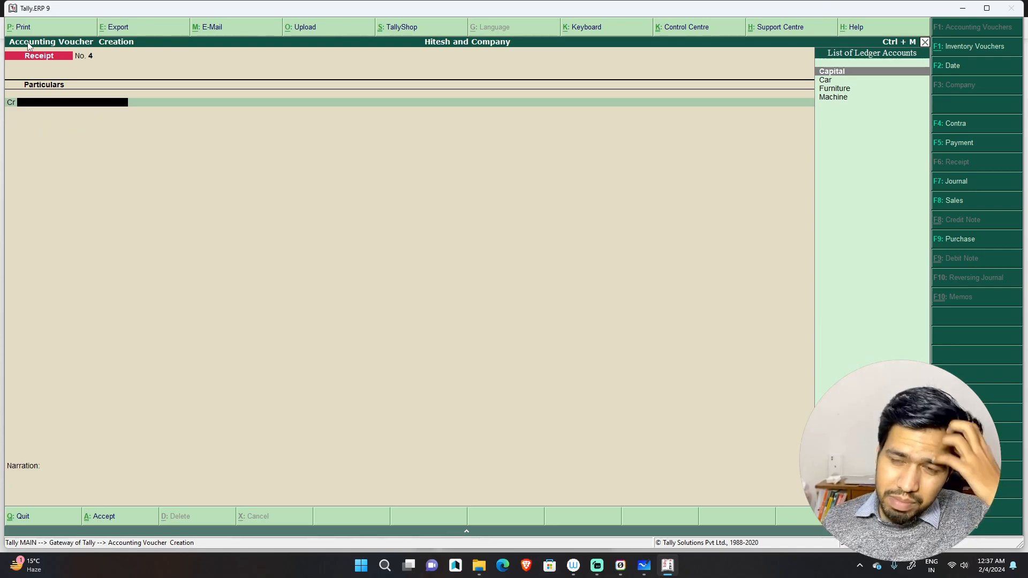
Leave voucher entry, open the Day Book and select the car Receipt voucher
key(Escape)
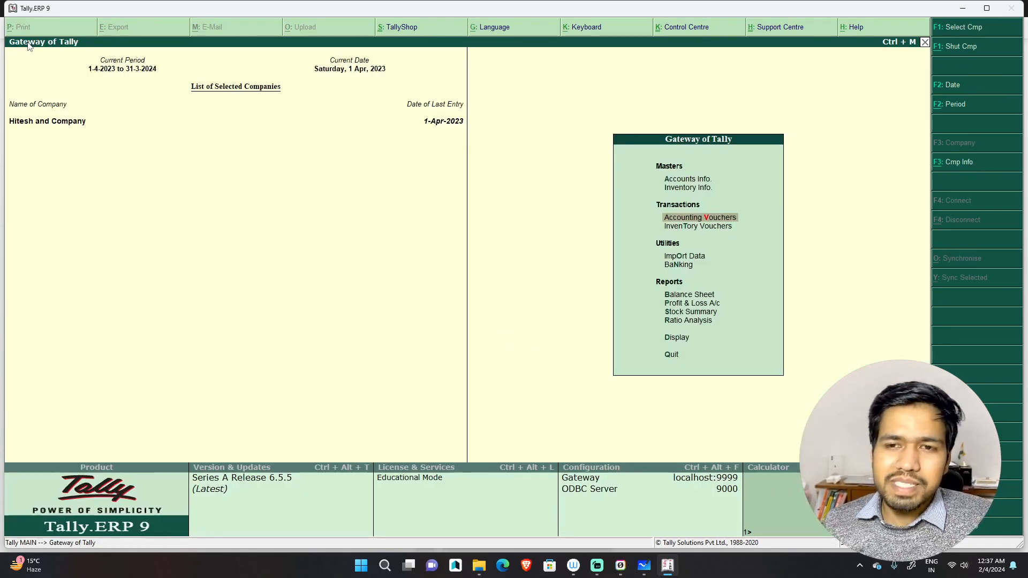
key(d)
key(d)
key(Down)
key(Down)
key(Down)
key(Down)
key(Down)
key(Up)
key(Up)
key(Up)
key(Down)
key(Down)
key(Down)
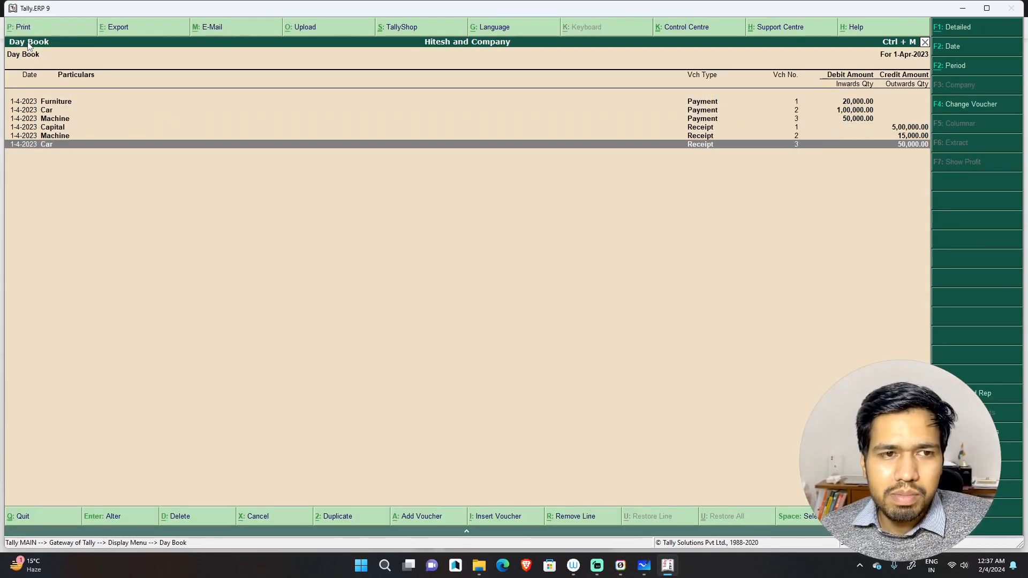
Alter the car Receipt voucher to credit Car and debit Cash with 1,00,000, and save it
key(Return)
key(Return)
key(Return)
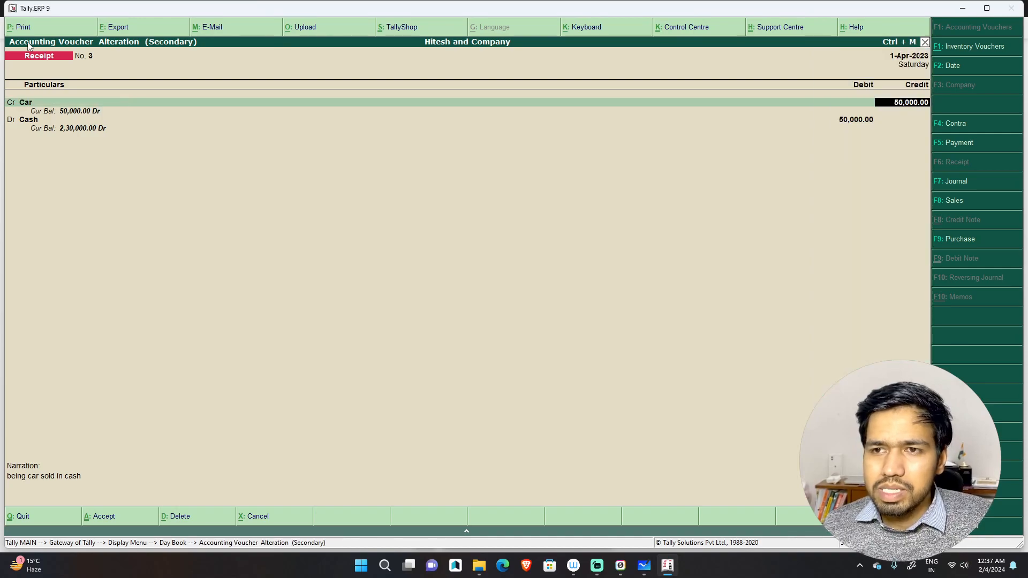
text(100000)
key(Return)
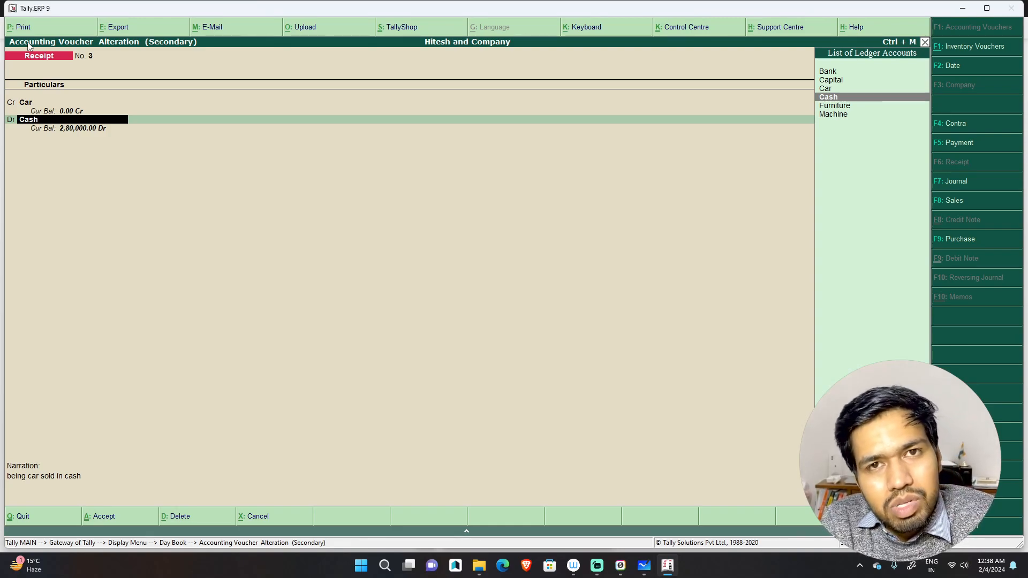
key(Return)
key(Return)
key(Return)
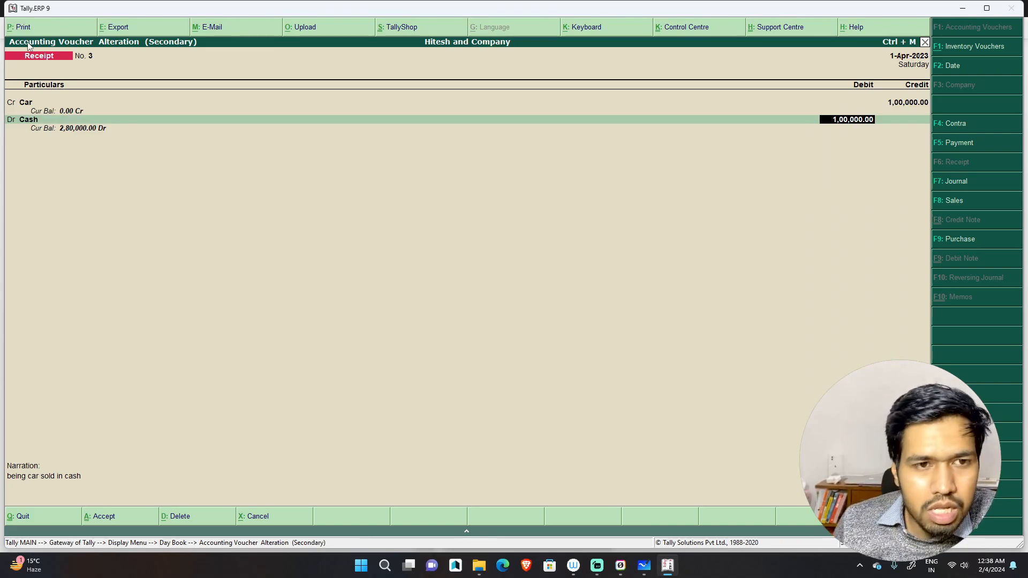
key(ctrl+a)
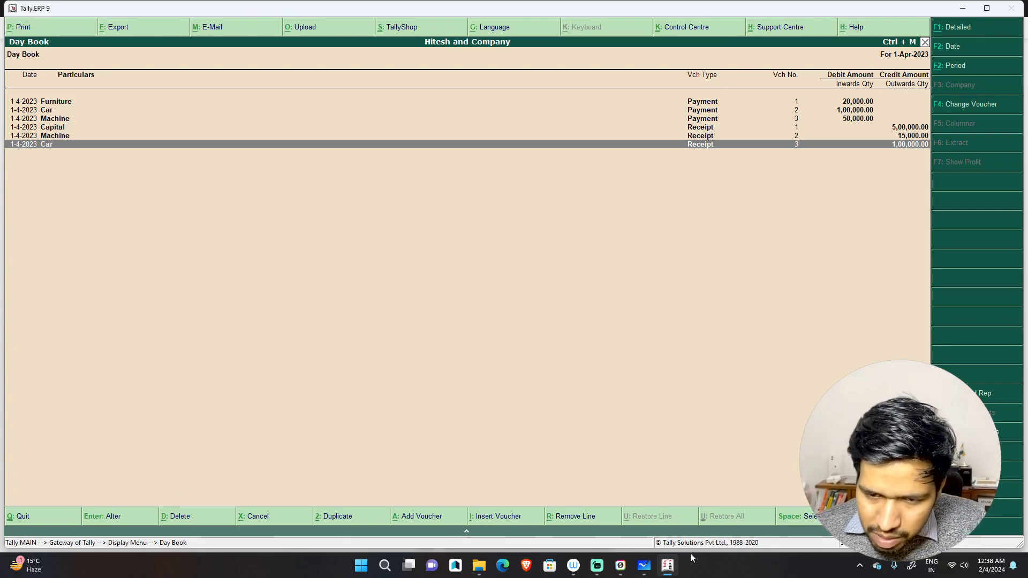
Switch to Microsoft Whiteboard, tick off Introduction of Capital and Sale of Fixed Assets, and underline Income
click(644, 566)
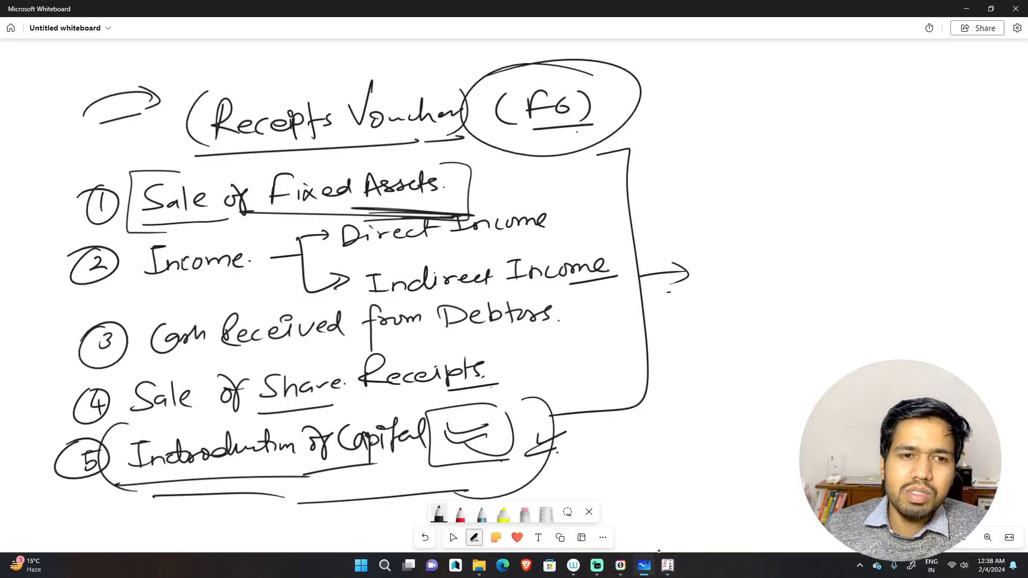
mouse_move(9, 444)
mouse_down()
mouse_move(41, 442)
mouse_move(40, 455)
mouse_up()
drag(26, 185, 62, 183)
drag(27, 210, 55, 200)
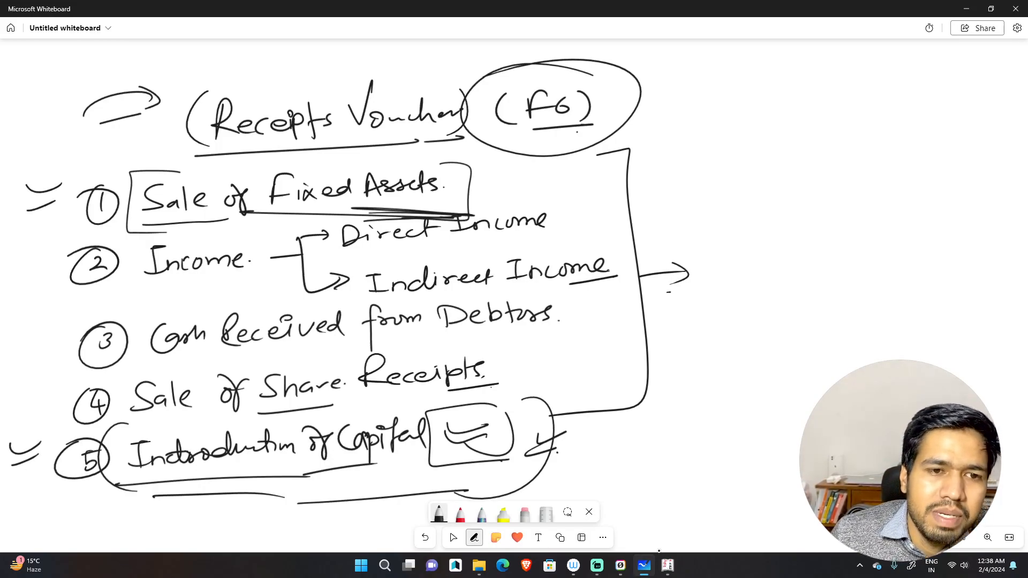
drag(123, 287, 269, 287)
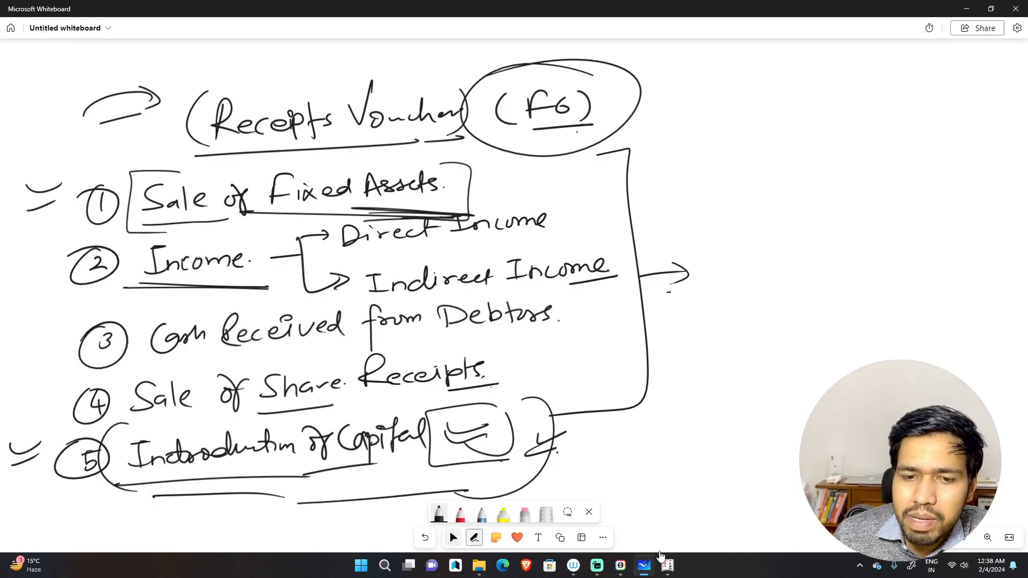
Handwrite and underline the heading "Income Receipts" on a blank area of the whiteboard
click(453, 537)
scroll(659, 551, up, 1)
drag(765, 327, 450, 350)
drag(934, 344, 549, 367)
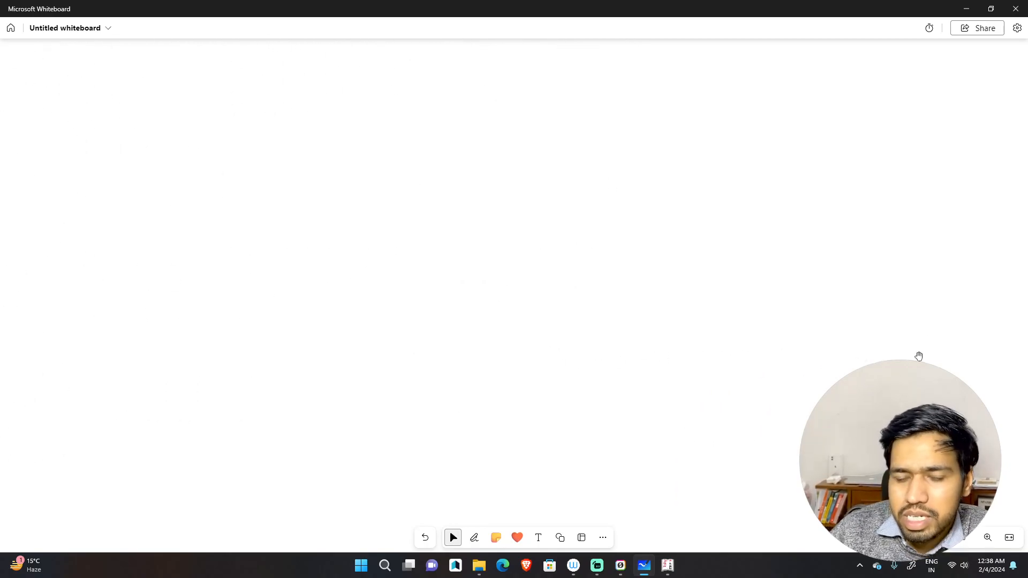
key(alt+w)
mouse_move(59, 87)
mouse_down()
mouse_move(74, 107)
mouse_move(160, 111)
mouse_move(255, 112)
mouse_move(259, 92)
mouse_move(271, 123)
mouse_up()
drag(268, 102, 278, 104)
drag(285, 93, 290, 111)
drag(293, 100, 304, 96)
drag(49, 126, 311, 123)
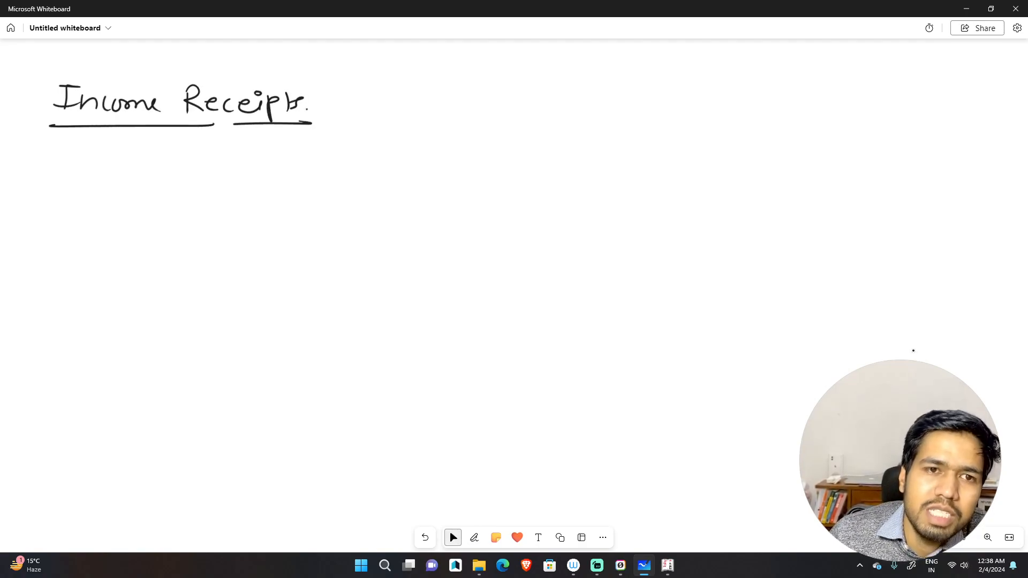
Handwrite "Direct Income" below the Income Receipts heading
drag(94, 154, 94, 179)
mouse_move(92, 156)
mouse_down()
mouse_move(96, 179)
mouse_move(119, 176)
mouse_up()
drag(121, 155, 138, 169)
drag(140, 171, 163, 176)
mouse_move(171, 158)
mouse_down()
mouse_move(184, 166)
mouse_move(226, 156)
mouse_up()
mouse_move(212, 159)
mouse_down()
mouse_move(212, 179)
mouse_move(308, 169)
mouse_up()
Handwrite "Indirect Income" followed by a dash, leaving a gap below Direct Income
drag(97, 268, 113, 266)
mouse_move(105, 268)
mouse_down()
mouse_move(90, 295)
mouse_move(128, 293)
mouse_up()
drag(130, 285, 162, 289)
mouse_move(166, 282)
mouse_down()
mouse_move(207, 285)
mouse_move(207, 295)
mouse_up()
mouse_move(229, 264)
mouse_down()
mouse_move(249, 263)
mouse_move(235, 285)
mouse_up()
mouse_move(242, 286)
mouse_down()
mouse_move(254, 272)
mouse_move(262, 286)
mouse_up()
mouse_move(278, 273)
mouse_down()
mouse_move(271, 288)
mouse_move(292, 279)
mouse_up()
drag(292, 281, 318, 286)
drag(318, 290, 326, 289)
Add a separator mark after "Direct Income" and underline both of its words
mouse_move(334, 155)
mouse_down()
mouse_move(329, 172)
mouse_move(350, 162)
mouse_up()
drag(86, 190, 210, 186)
drag(236, 187, 300, 184)
click(453, 537)
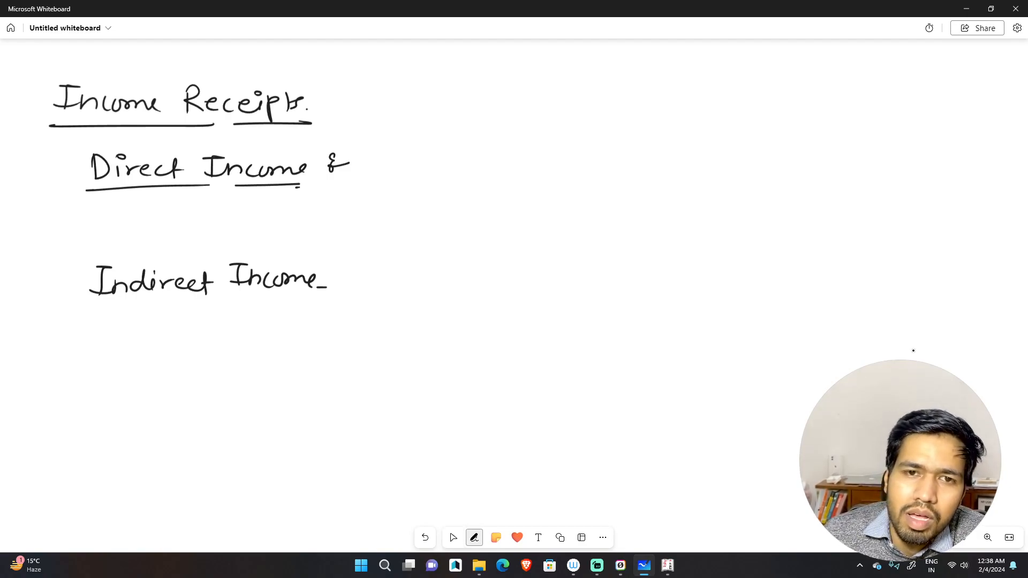
Handwrite the explanation "at the work Payment" beside Direct Income and add its closing bracket
drag(391, 158, 395, 171)
drag(399, 152, 401, 171)
mouse_move(394, 161)
mouse_down()
mouse_move(463, 154)
mouse_move(447, 175)
mouse_up()
mouse_move(456, 162)
mouse_down()
mouse_move(506, 169)
mouse_move(517, 150)
mouse_up()
drag(521, 161, 549, 160)
mouse_move(552, 150)
mouse_down()
mouse_move(592, 169)
mouse_move(611, 151)
mouse_up()
mouse_move(607, 156)
mouse_down()
mouse_move(602, 166)
mouse_move(621, 172)
mouse_move(686, 155)
mouse_move(678, 161)
mouse_up()
drag(671, 152, 692, 150)
drag(694, 141, 706, 161)
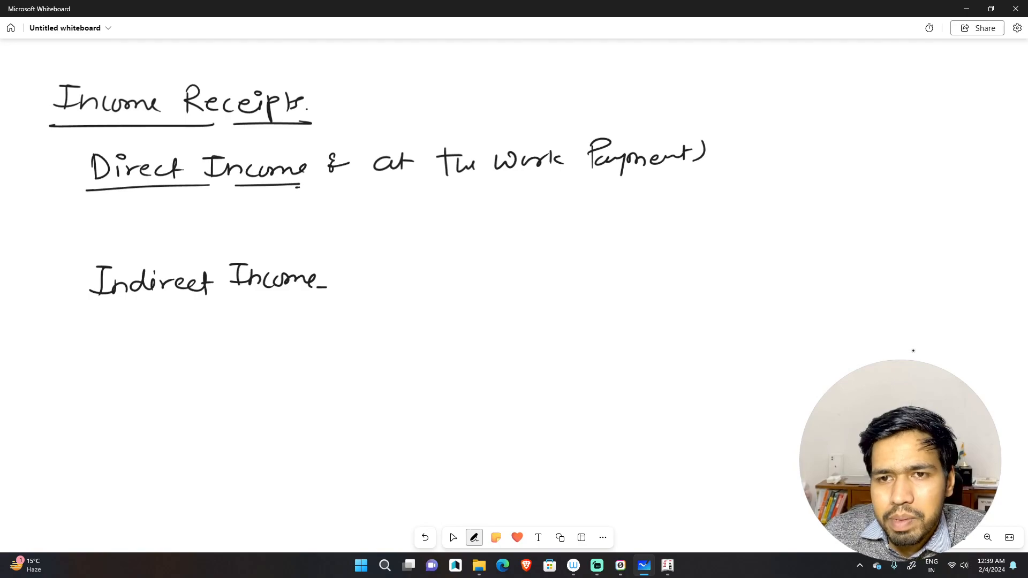
Add the opening bracket before "at the work Payment" and underline the phrase
drag(379, 149, 394, 185)
drag(414, 184, 491, 181)
drag(519, 177, 603, 175)
drag(622, 176, 647, 173)
Add "/(work Money)" after the Direct Income explanation and underline its words
drag(724, 126, 712, 177)
mouse_move(734, 143)
mouse_down()
mouse_move(740, 157)
mouse_move(782, 144)
mouse_up()
drag(786, 138, 787, 156)
mouse_move(799, 141)
mouse_down()
mouse_move(801, 155)
mouse_move(823, 138)
mouse_move(836, 148)
mouse_up()
drag(841, 144, 863, 140)
drag(868, 142, 911, 157)
mouse_move(738, 133)
mouse_down()
mouse_move(727, 166)
mouse_move(845, 155)
mouse_up()
drag(870, 158, 903, 157)
Underline "Indirect Income" and draw an arrow after it
drag(90, 309, 248, 306)
mouse_move(265, 303)
mouse_down()
mouse_move(313, 304)
mouse_move(369, 277)
mouse_up()
drag(360, 270, 362, 288)
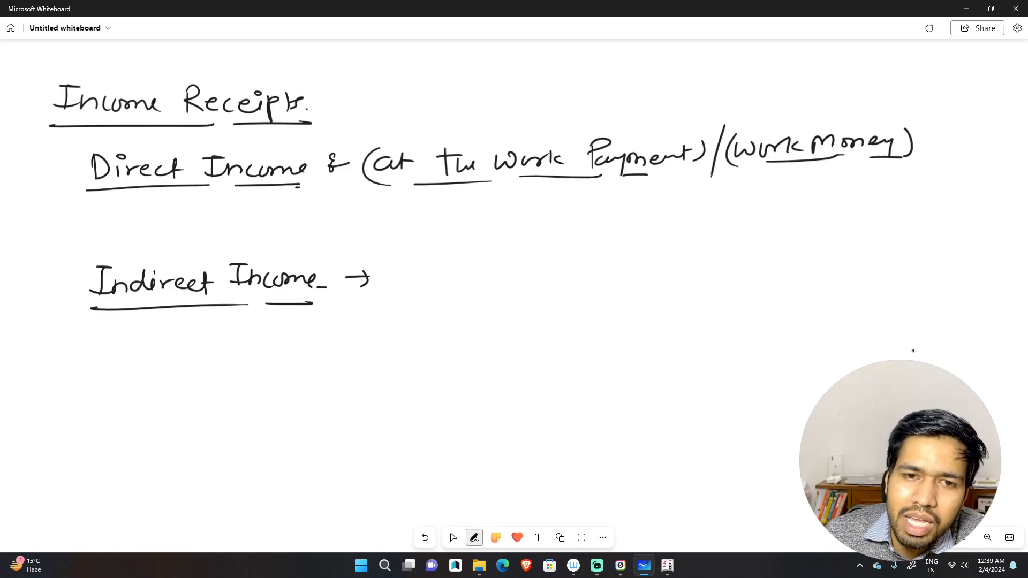
Handwrite "(Time Money)" after the Indirect Income arrow and underline both words
mouse_move(420, 266)
mouse_down()
mouse_move(451, 264)
mouse_move(432, 292)
mouse_up()
mouse_move(454, 275)
mouse_down()
mouse_move(455, 288)
mouse_move(482, 288)
mouse_move(540, 284)
mouse_move(545, 273)
mouse_up()
mouse_move(552, 273)
mouse_down()
mouse_move(591, 280)
mouse_move(594, 292)
mouse_up()
drag(605, 264, 601, 283)
drag(430, 259, 438, 304)
drag(456, 293, 524, 290)
drag(538, 292, 579, 291)
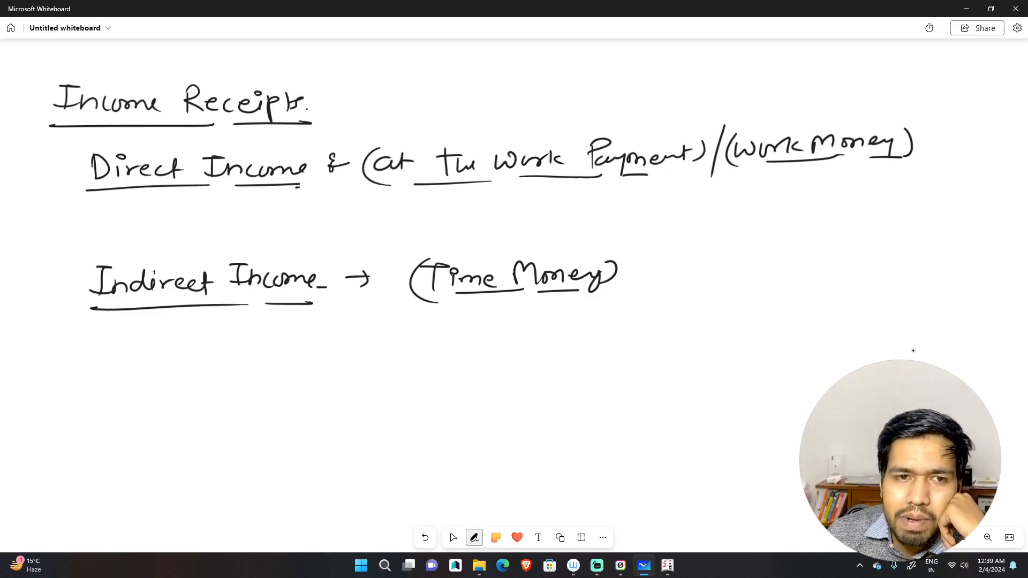
Handwrite the example "Commission Received" under Direct Income and underline "Commission"
drag(151, 205, 145, 226)
drag(151, 216, 290, 229)
mouse_move(136, 235)
mouse_down()
mouse_move(314, 231)
mouse_move(333, 203)
mouse_move(334, 227)
mouse_move(347, 227)
mouse_up()
mouse_move(357, 217)
mouse_down()
mouse_move(356, 228)
mouse_move(373, 225)
mouse_up()
mouse_move(376, 216)
mouse_down()
mouse_move(390, 233)
mouse_move(411, 223)
mouse_up()
click(377, 209)
drag(406, 220, 426, 225)
mouse_move(428, 221)
mouse_down()
mouse_move(443, 208)
mouse_move(460, 221)
mouse_up()
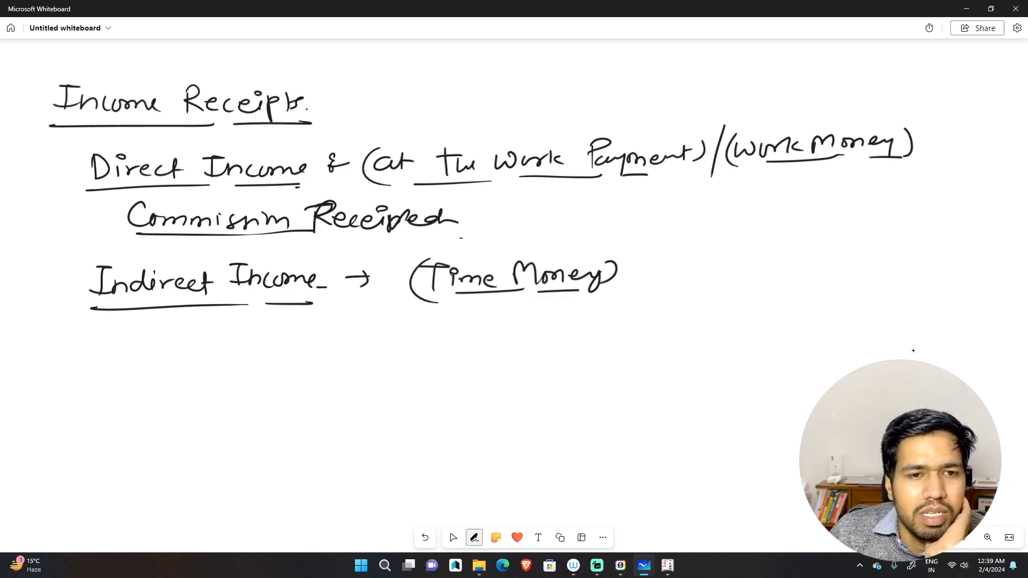
Draw a short down arrow under "Indirect Income" and handwrite the example "Receive Rent" below it
mouse_move(146, 324)
mouse_down()
mouse_move(146, 339)
mouse_move(157, 333)
mouse_move(129, 368)
mouse_up()
drag(129, 346, 155, 365)
mouse_move(154, 362)
mouse_down()
mouse_move(248, 348)
mouse_move(253, 360)
mouse_up()
drag(272, 342, 273, 363)
mouse_move(268, 345)
mouse_down()
mouse_move(287, 348)
mouse_move(294, 363)
mouse_up()
drag(287, 358, 343, 347)
Handwrite "Receive Interest" as a second Indirect Income example below "Receive Rent"
drag(131, 378, 129, 408)
mouse_move(126, 379)
mouse_down()
mouse_move(143, 400)
mouse_move(218, 395)
mouse_up()
mouse_move(233, 382)
mouse_down()
mouse_move(253, 377)
mouse_move(236, 402)
mouse_up()
drag(236, 399, 267, 399)
drag(251, 389, 340, 388)
click(341, 391)
Underline "Interest" and draw arrows from the examples to handwritten "Cash" and "Bank", circling both words
mouse_move(228, 415)
mouse_down()
mouse_move(335, 408)
mouse_move(410, 367)
mouse_move(406, 377)
mouse_up()
mouse_move(440, 350)
mouse_down()
mouse_move(429, 350)
mouse_move(427, 375)
mouse_up()
drag(449, 364, 487, 372)
drag(355, 398, 451, 400)
mouse_move(467, 395)
mouse_down()
mouse_move(511, 390)
mouse_move(526, 402)
mouse_up()
drag(459, 412, 525, 405)
drag(497, 336, 440, 331)
key(Escape)
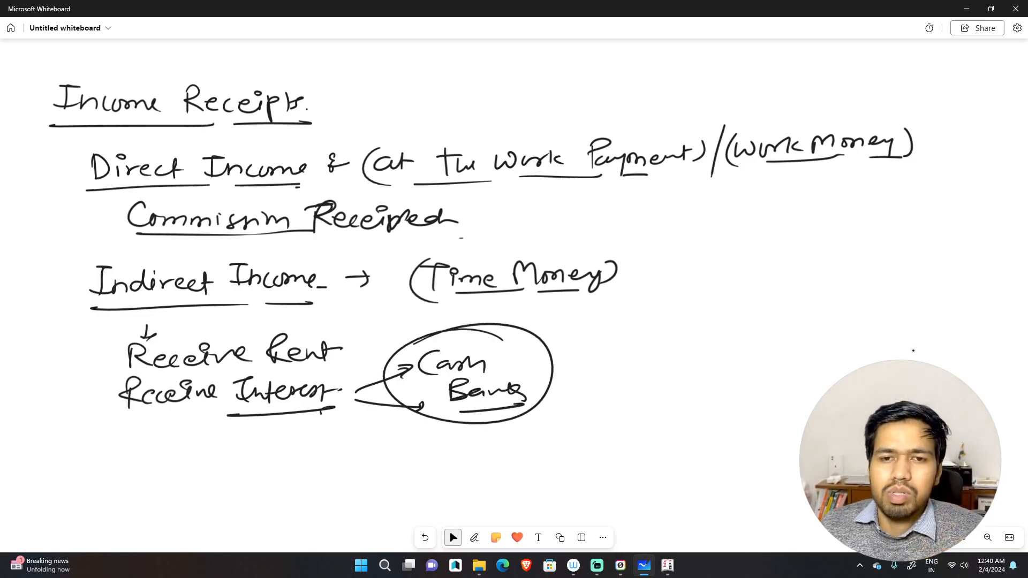
Switch to Tally.ERP 9 and open the creation form for a single ledger
click(674, 569)
key(Escape)
key(Escape)
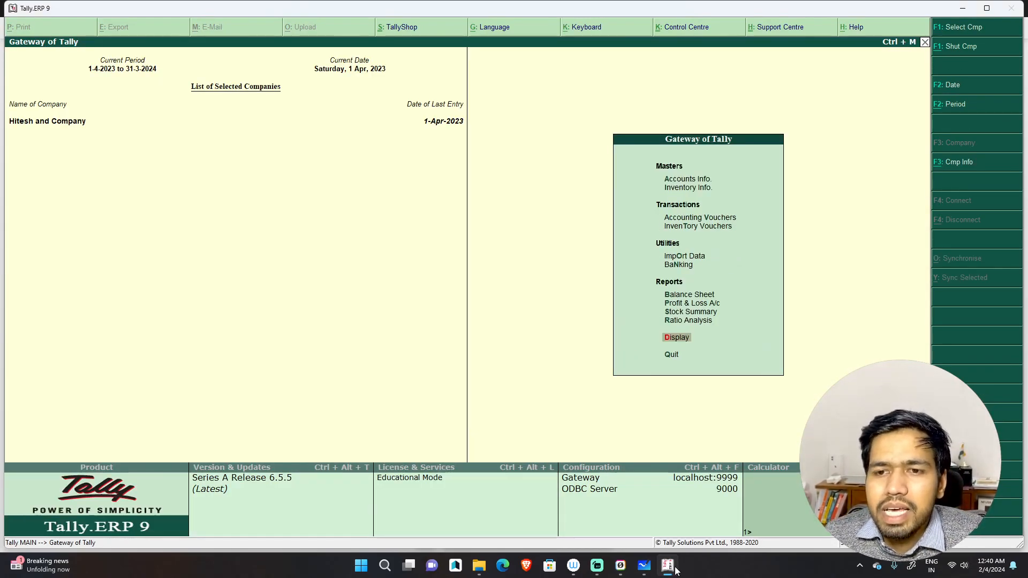
key(Up)
key(Up)
key(Up)
key(Up)
key(Up)
key(Up)
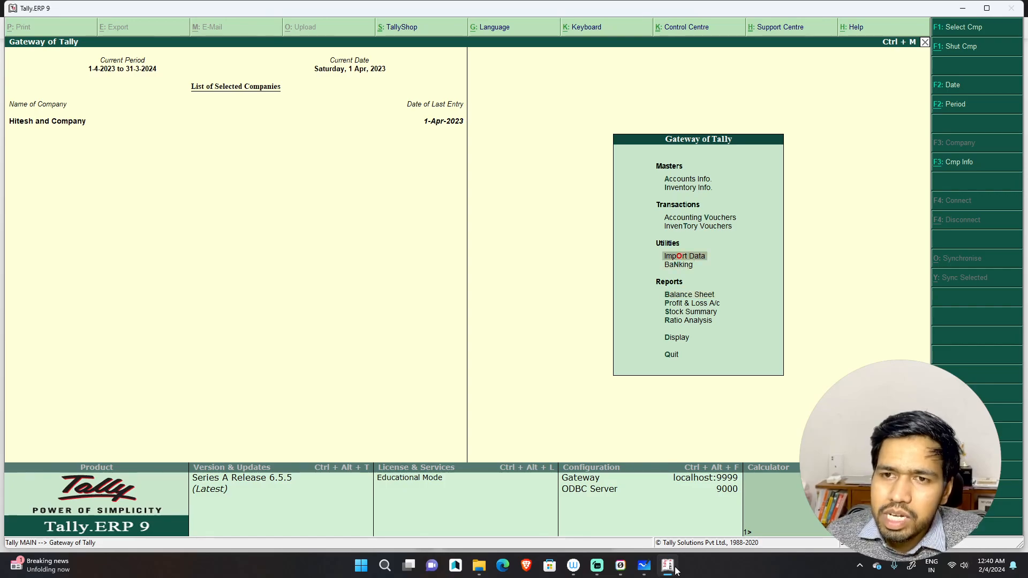
key(Up)
key(Up)
key(Up)
key(Up)
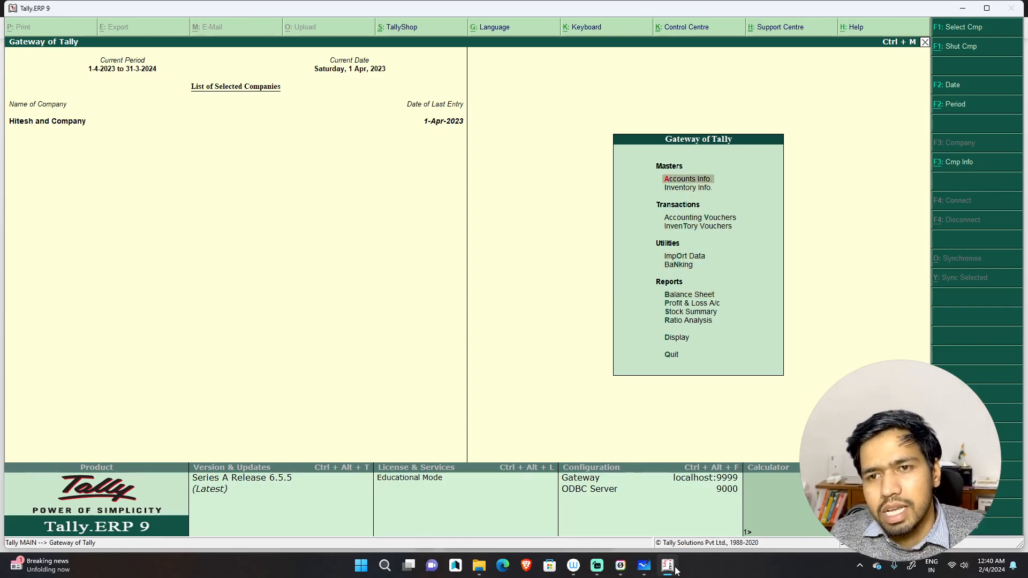
key(Return)
key(Return)
key(Return)
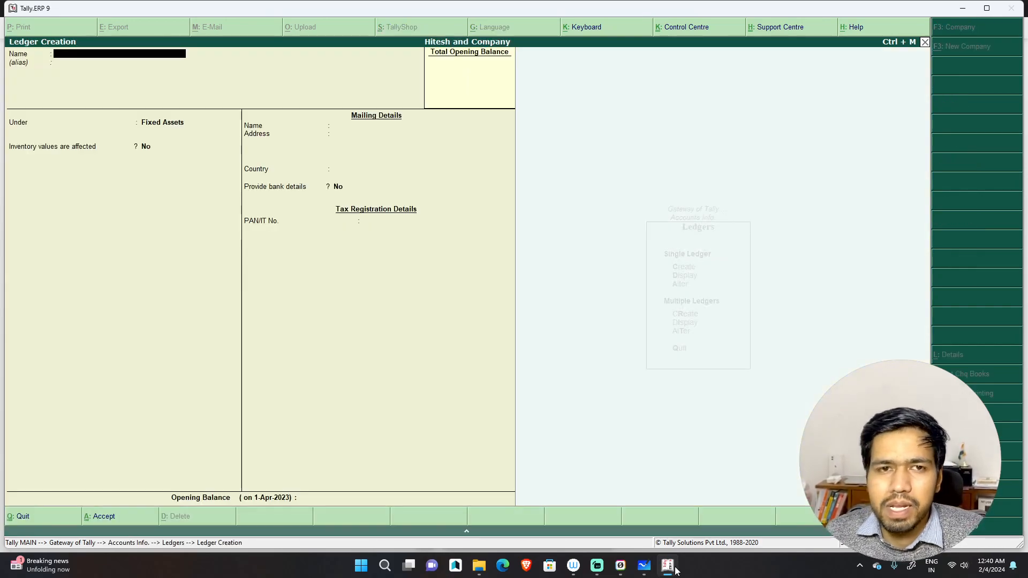
Name the new ledger "Receive Interest"
text(Receiv)
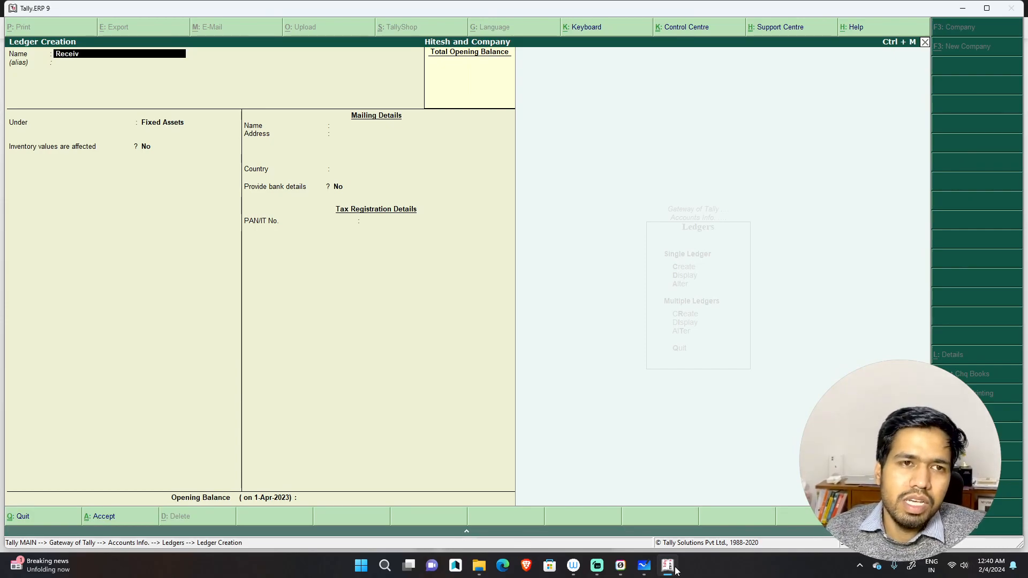
text(e interest\)
key(Return)
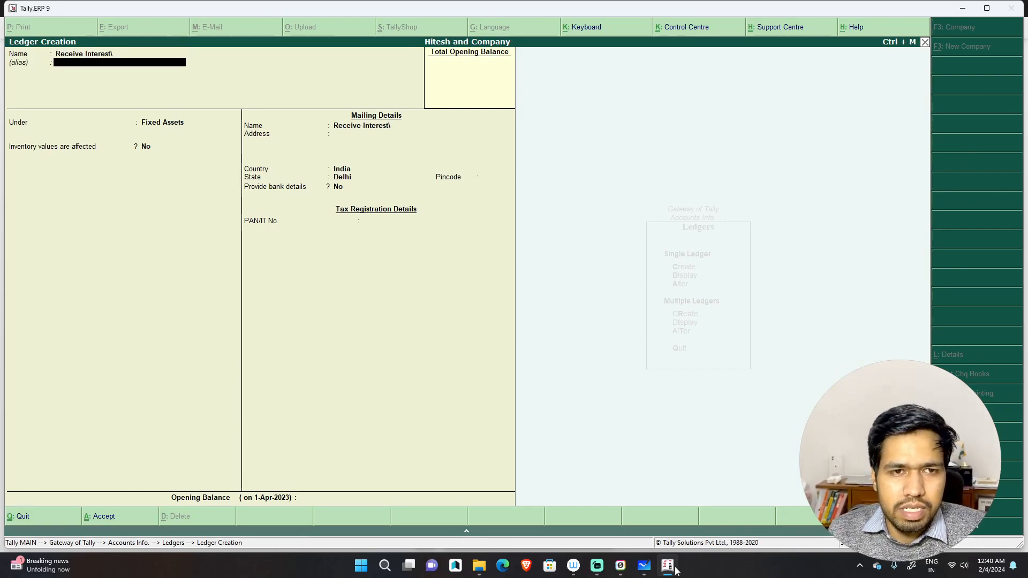
key(BackSpace)
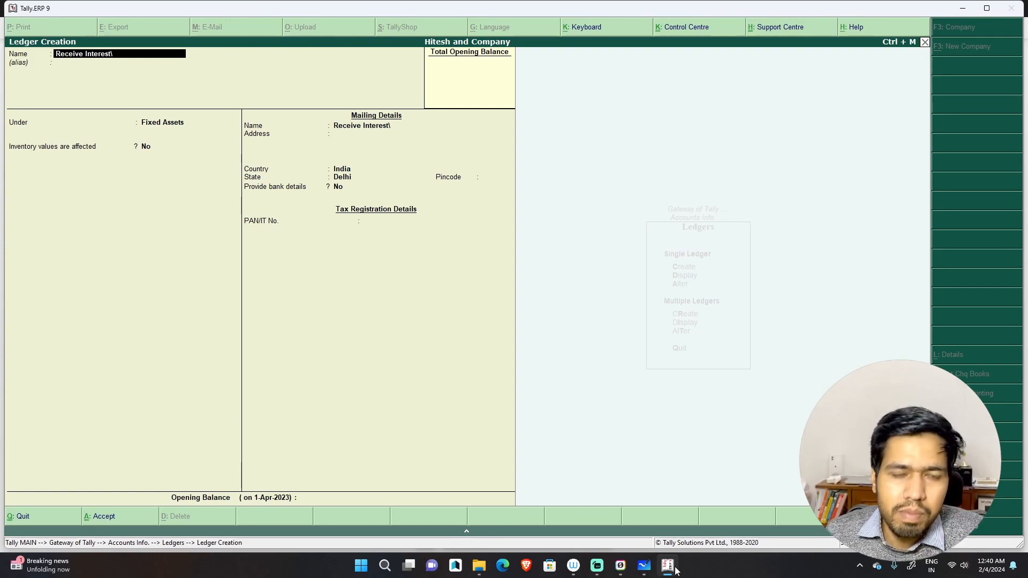
key(Return)
key(BackSpace)
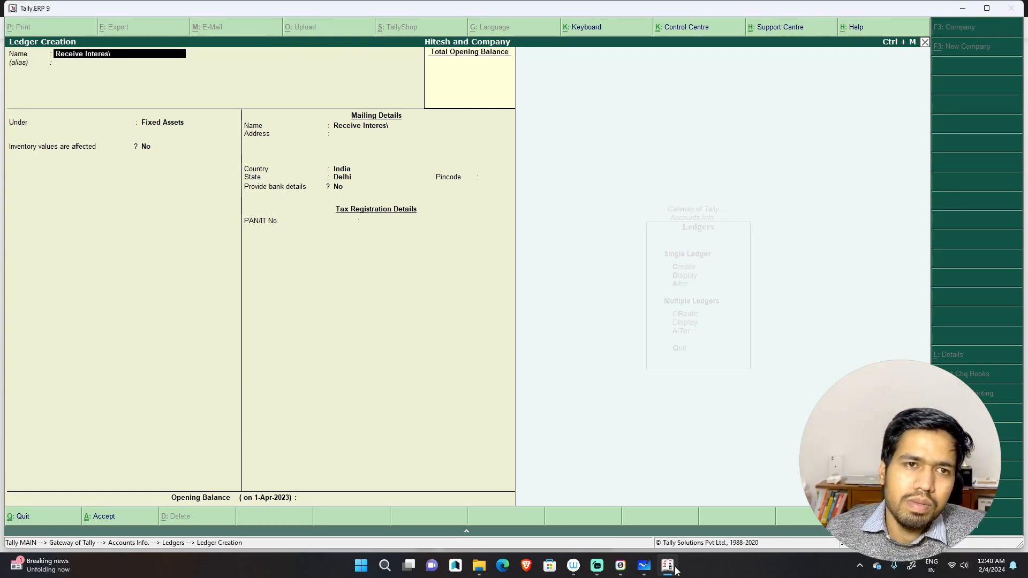
key(BackSpace)
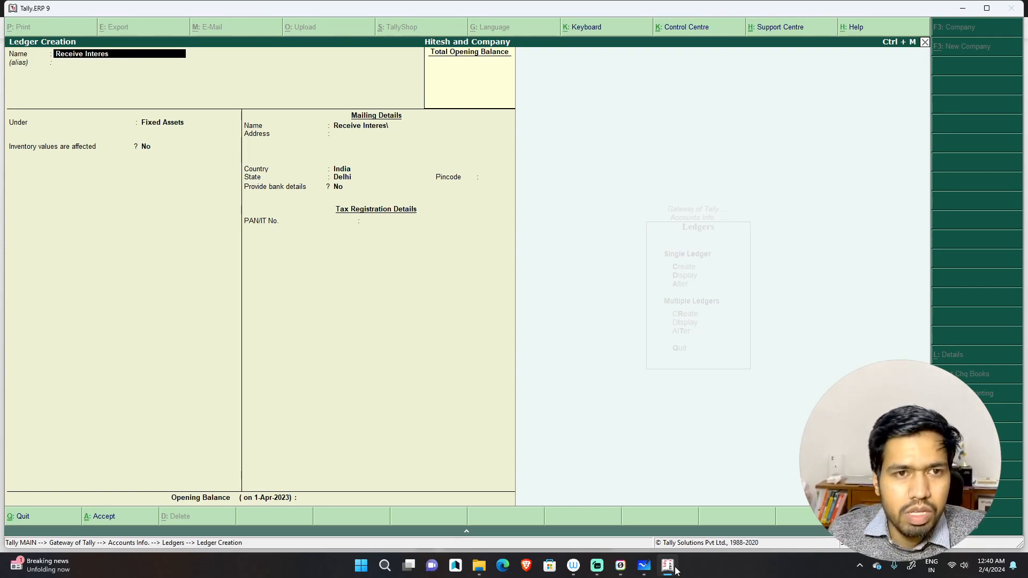
text(t)
key(Return)
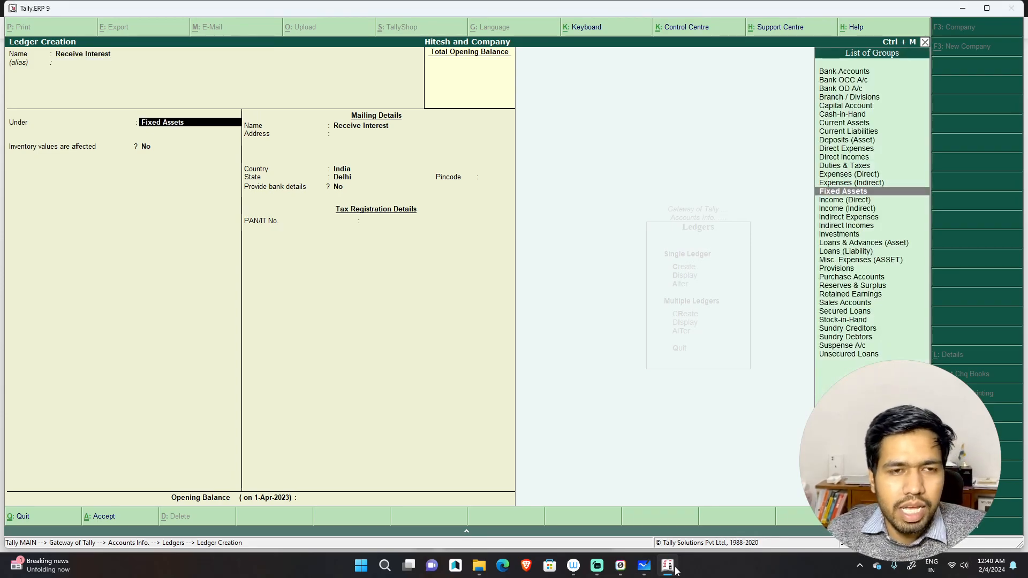
Assign the Receive Interest ledger to the Indirect Incomes group and save it
text(Indirec)
key(Down)
key(Down)
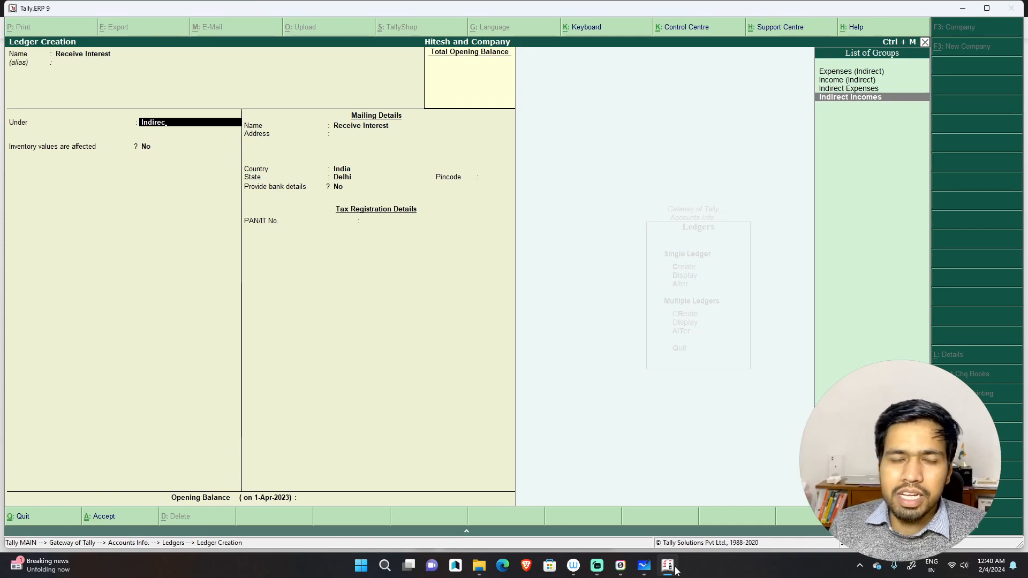
key(Return)
key(Return)
key(Return)
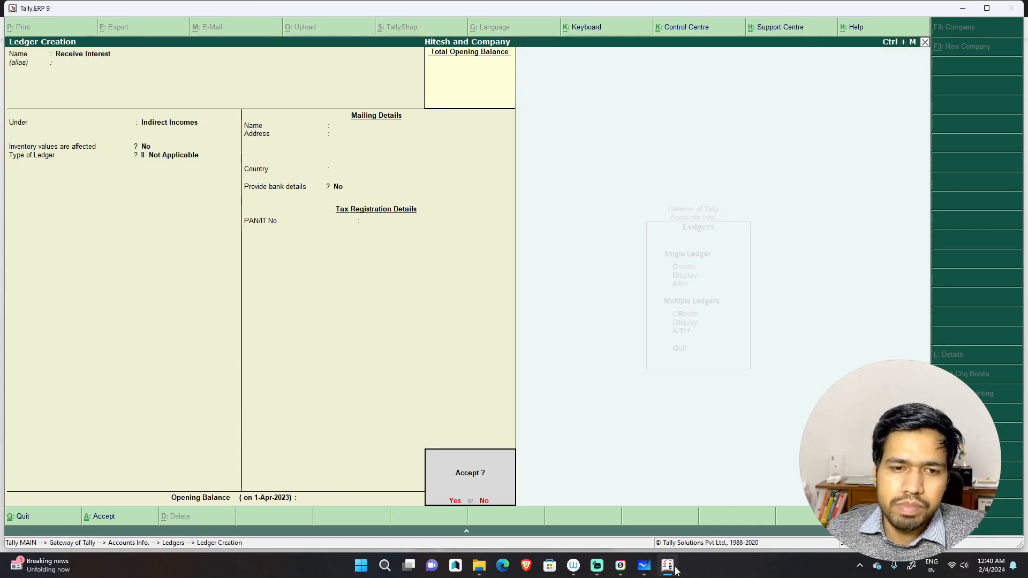
key(Return)
Create and save a ledger named "Receive Rent" under the Indirect Incomes group
text(Receive Rent)
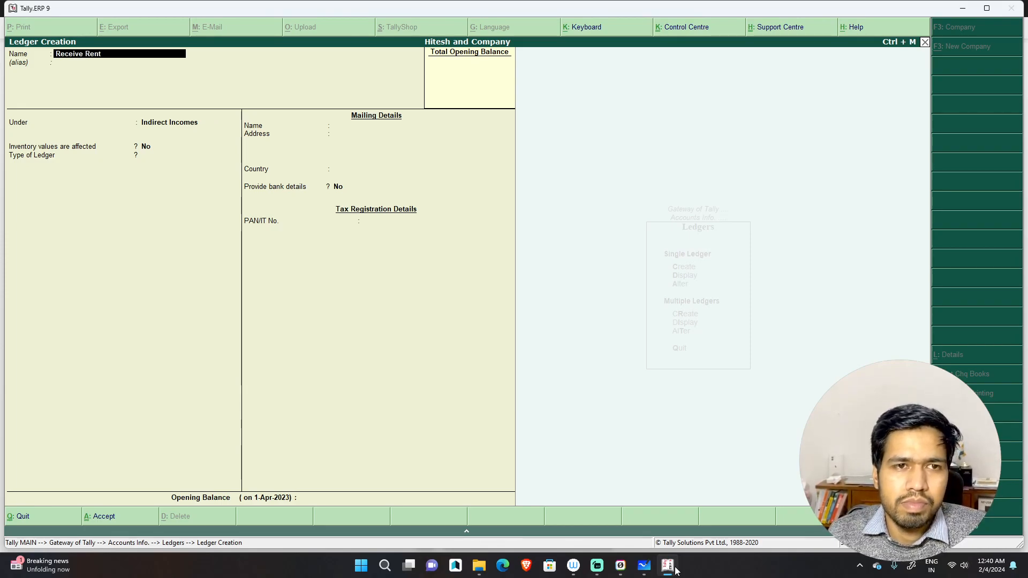
key(Return)
text(indirec)
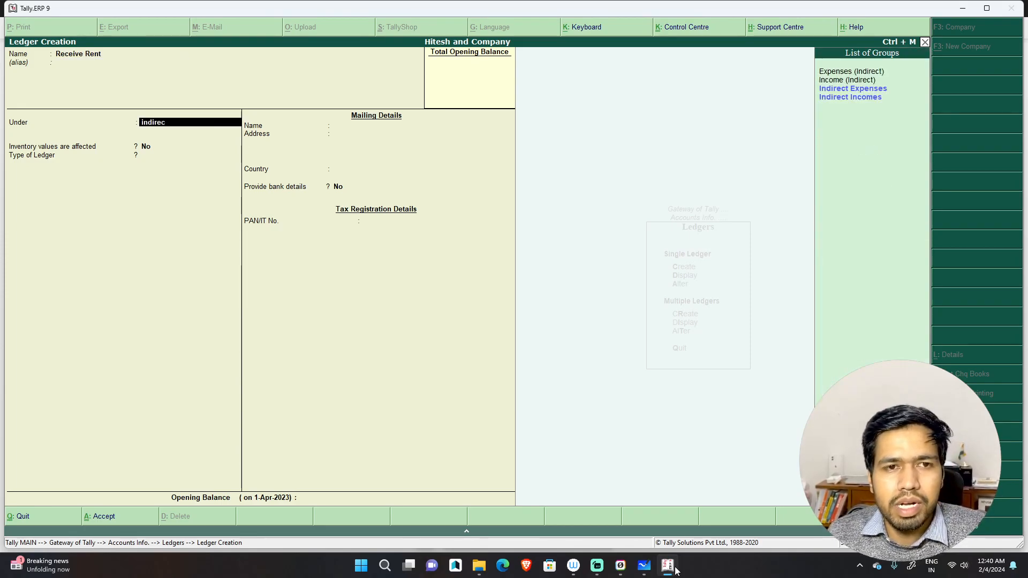
key(Down)
key(Return)
key(Return)
key(Return)
key(Return)
Create and save a ledger named "Receive Commission" under the Direct Incomes group
text(nRec)
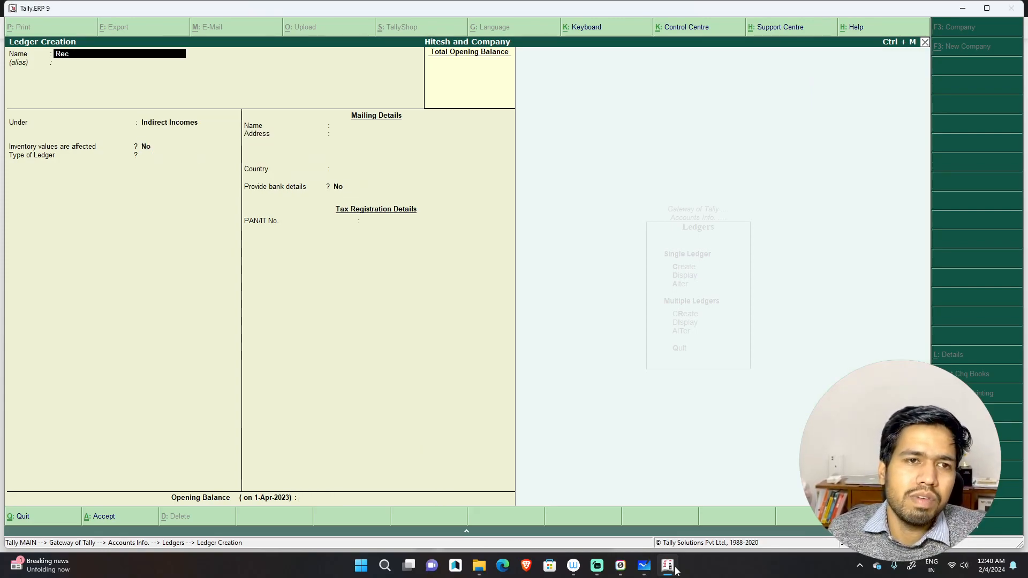
text(eive commission)
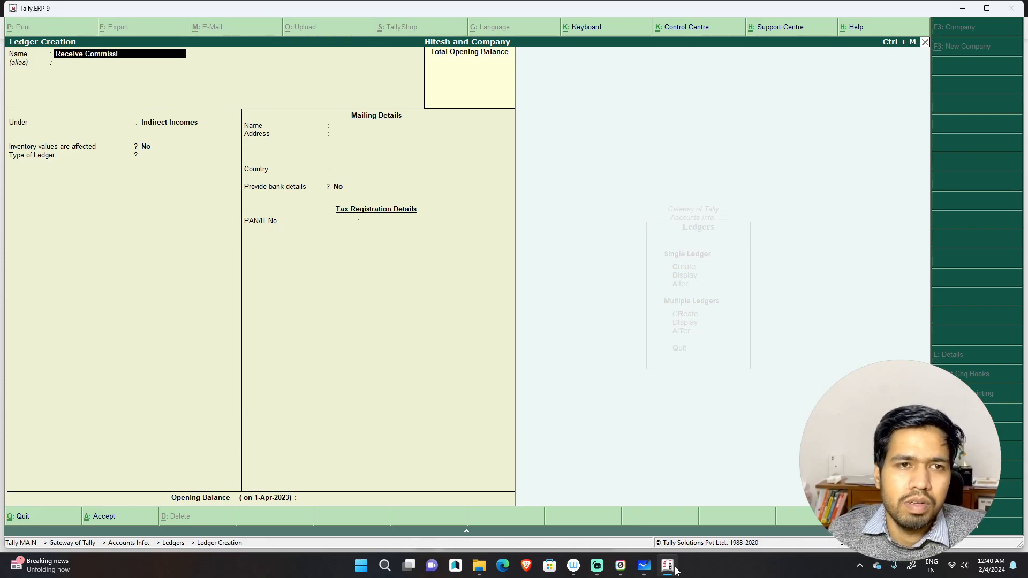
key(Return)
text(Direc)
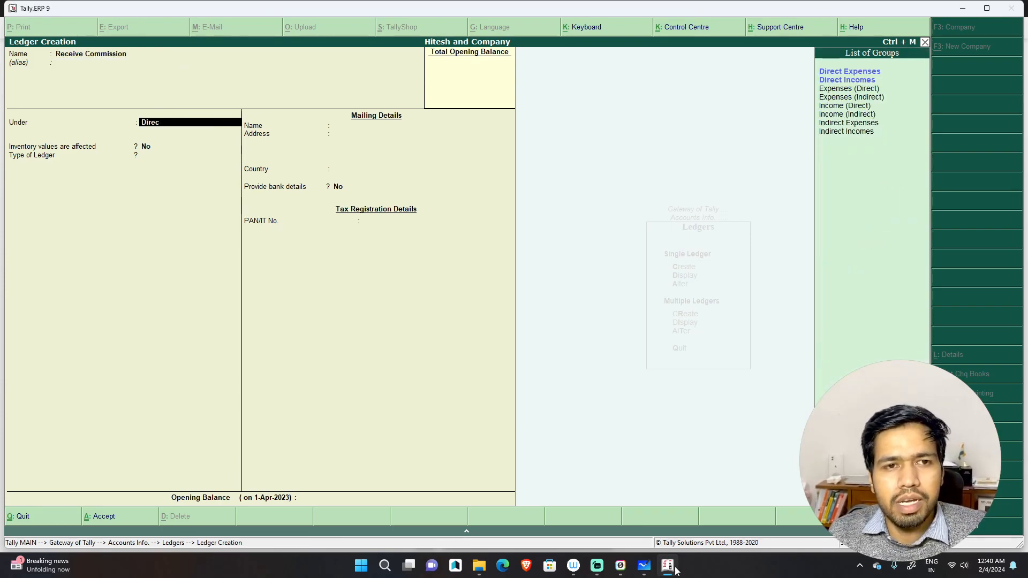
text(t)
key(Down)
key(Return)
key(Return)
key(Return)
key(Return)
key(Return)
Leave ledger creation and open a new receipt voucher
key(Escape)
key(Escape)
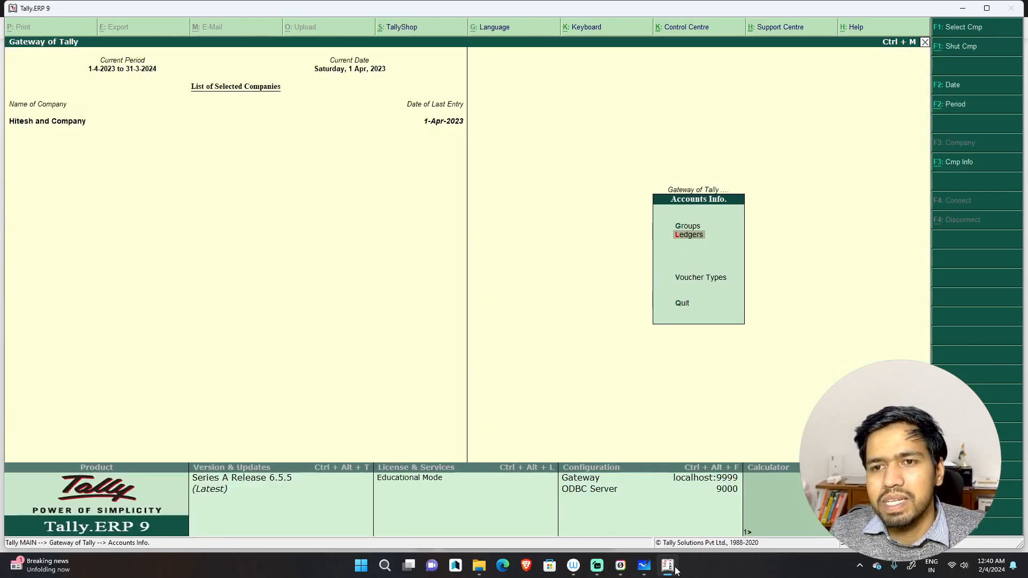
key(Escape)
key(Down)
key(Down)
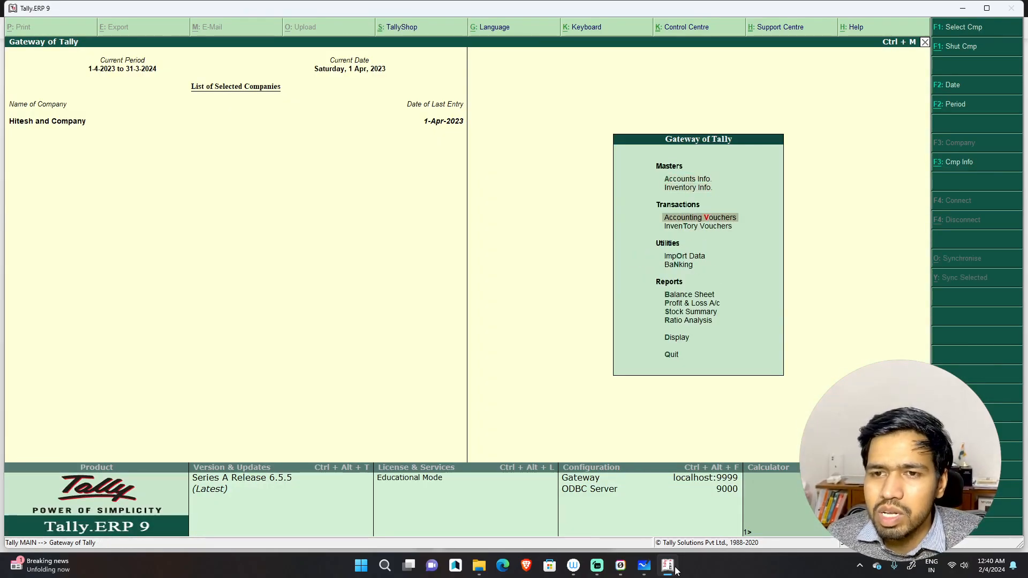
key(Return)
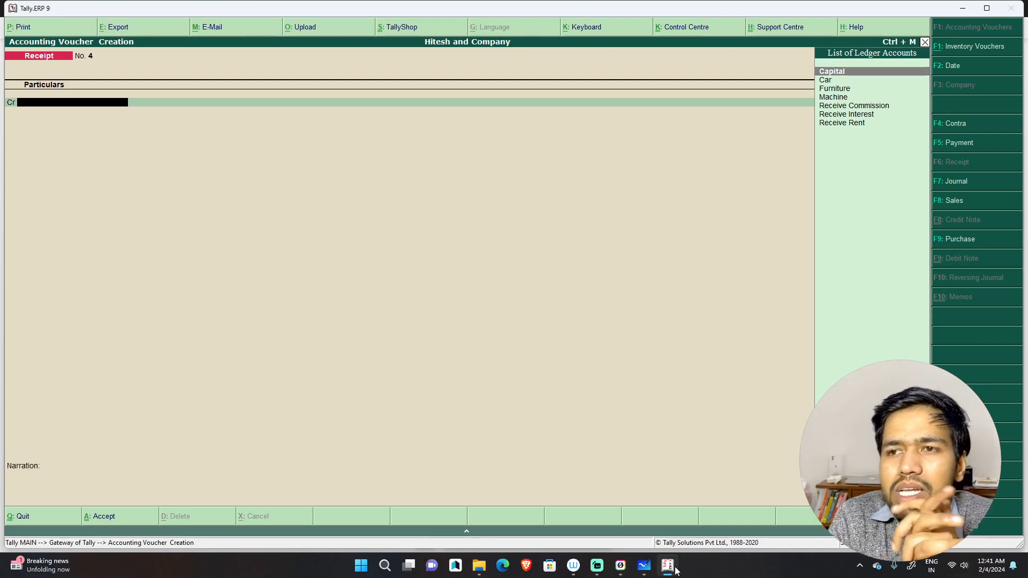
Credit the Receive Commission ledger with 15,000 in the receipt voucher
key(Down)
key(Down)
key(Down)
key(Down)
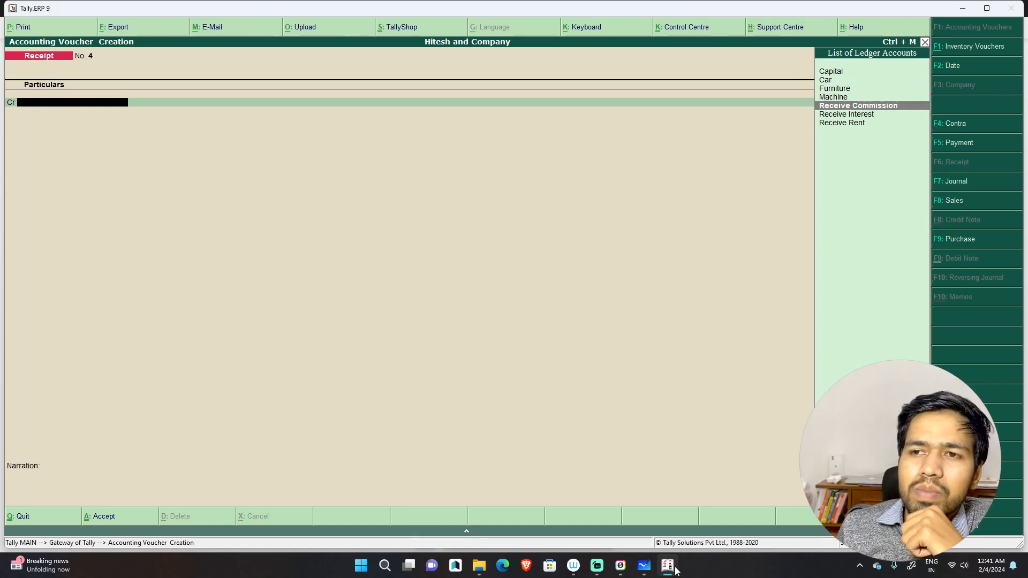
key(Return)
text(150000)
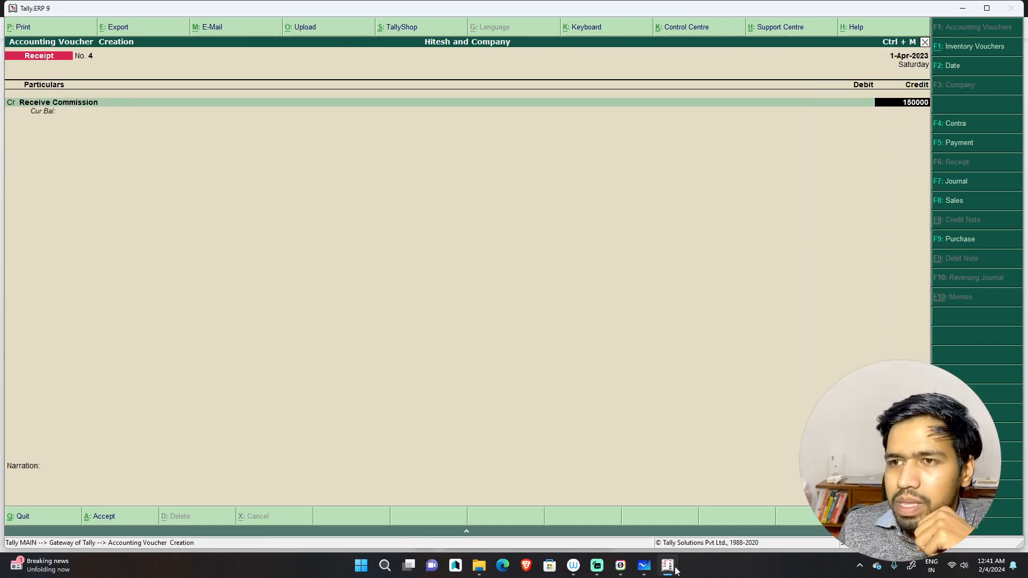
key(BackSpace)
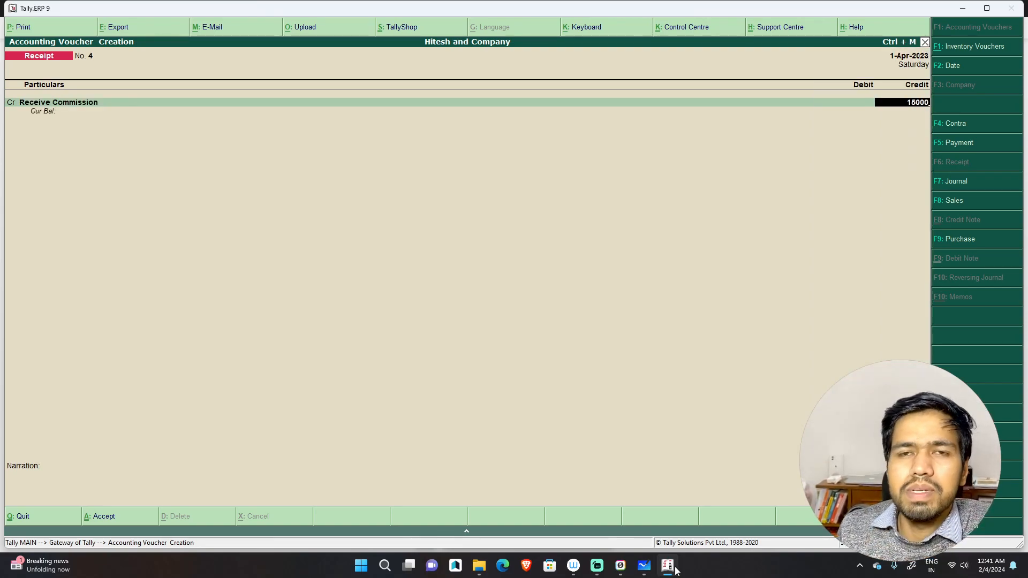
key(Return)
key(Return)
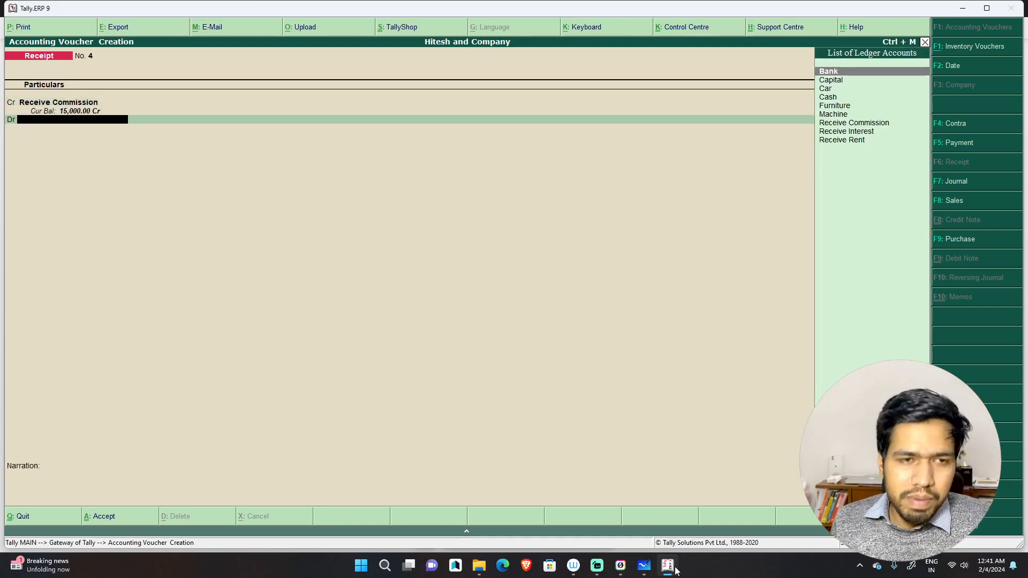
Debit the Cash ledger with 15,000 against the commission
text(cash)
key(Return)
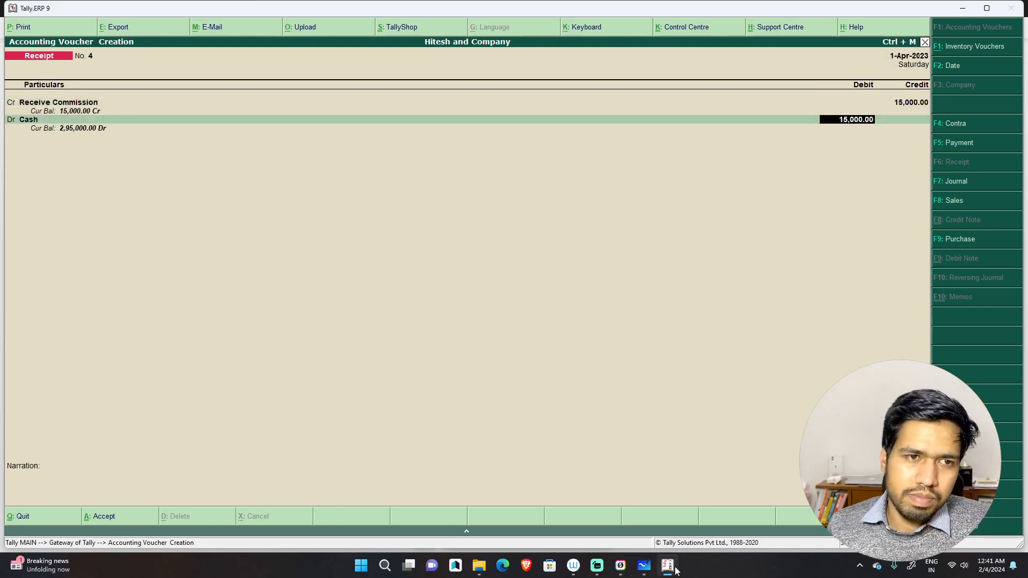
key(Return)
Enter the narration "being commission received in cash" and save the commission receipt voucher
text(being)
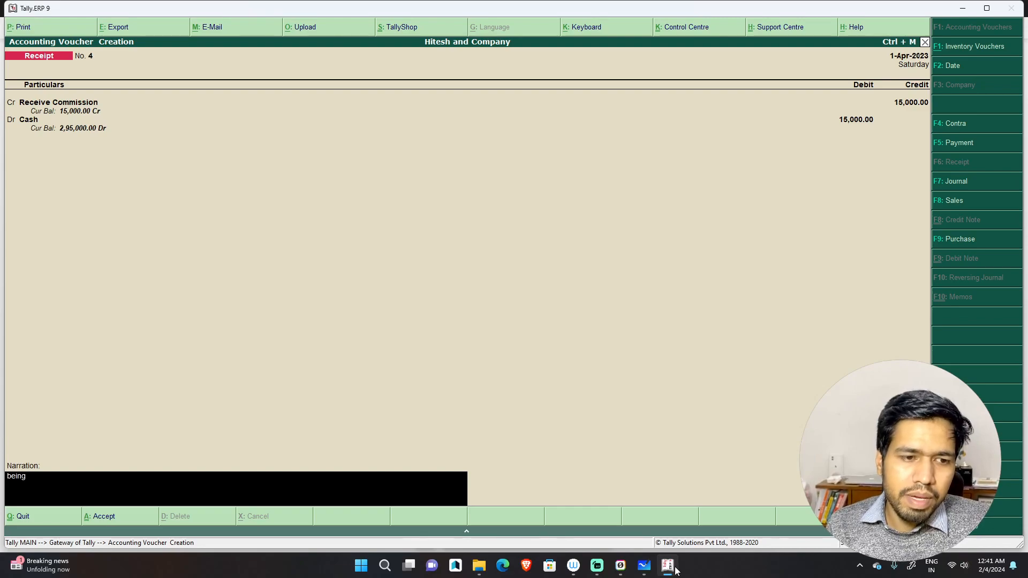
text( comm)
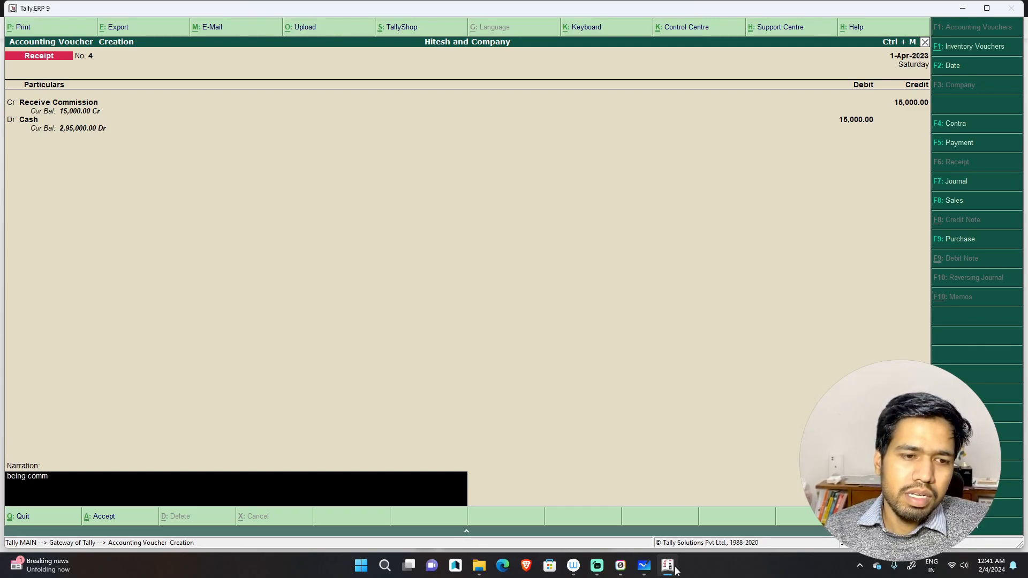
text(ission received in cash)
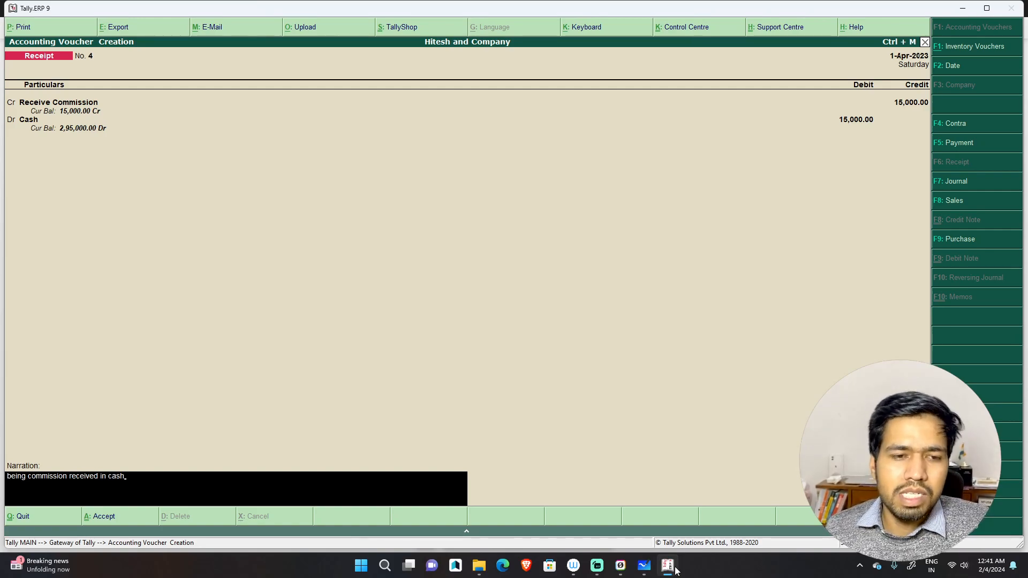
key(Return)
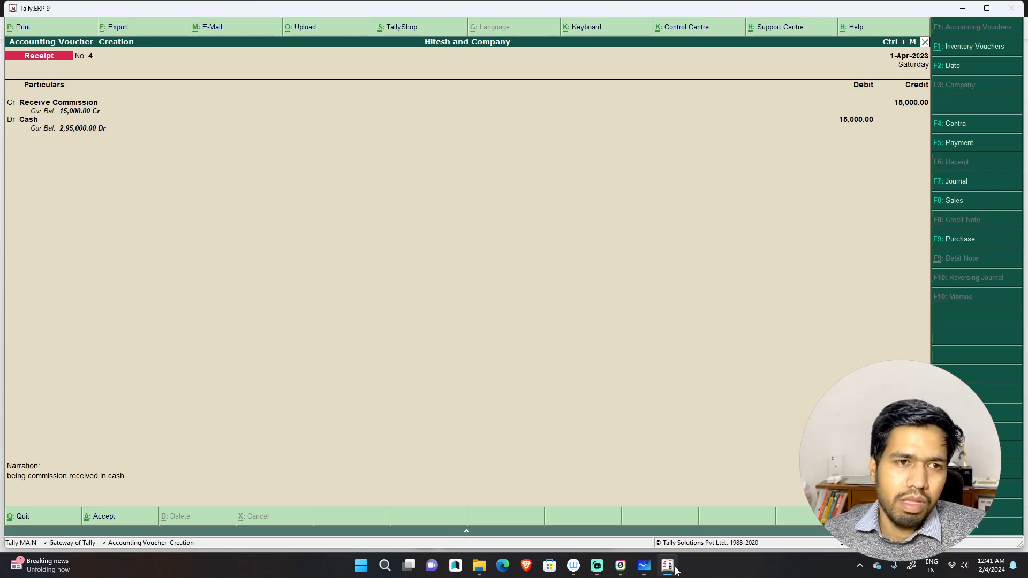
key(ctrl+a)
Credit the Receive Rent ledger with 12,000 in the new receipt voucher
key(Down)
key(Down)
key(Down)
key(Down)
key(Down)
key(Down)
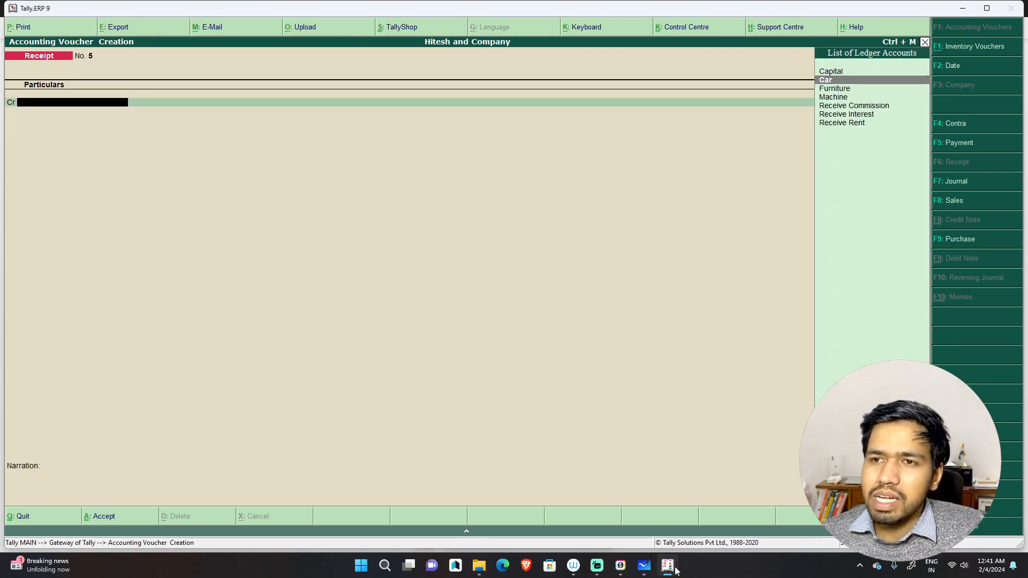
key(Return)
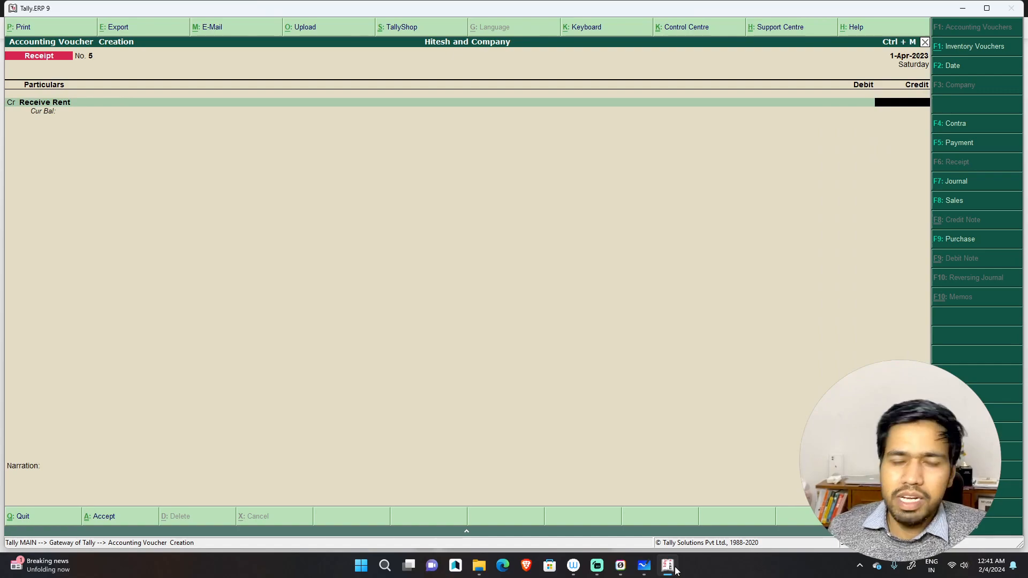
text(12000)
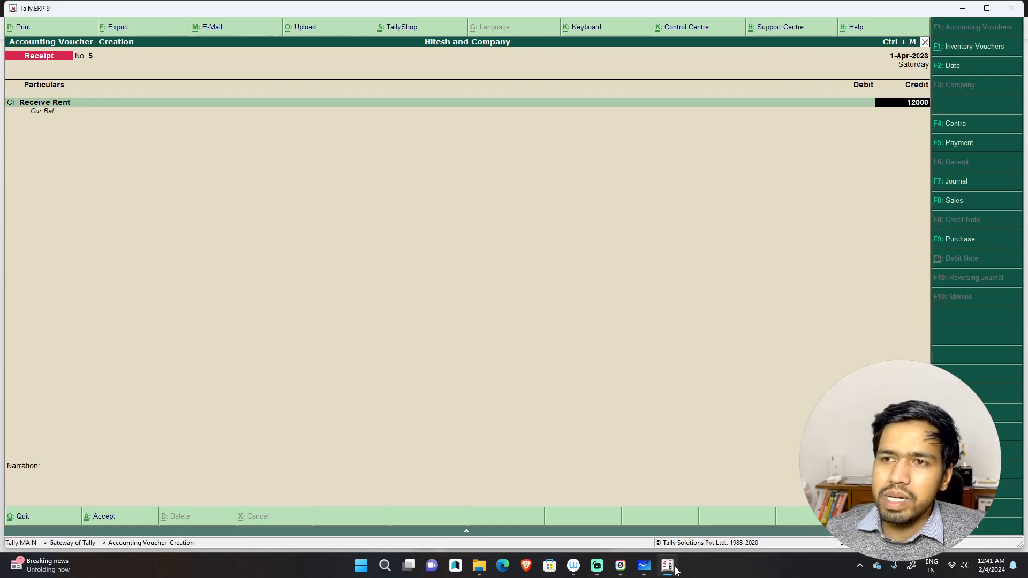
key(Return)
key(Return)
Debit Cash with 12,000 against the rent and save the voucher with the narration "being rent received in cash"
key(Return)
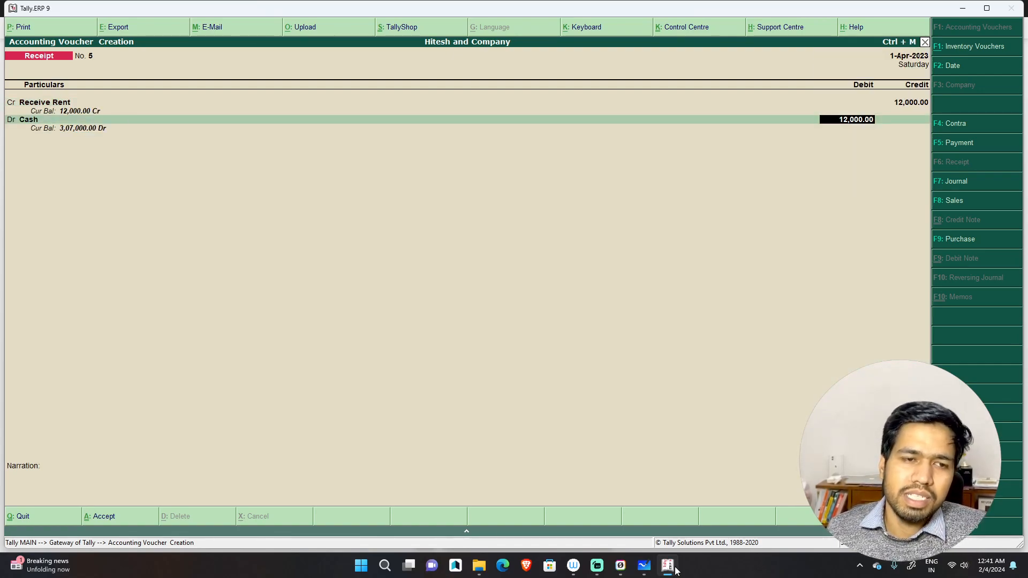
key(Return)
text(being)
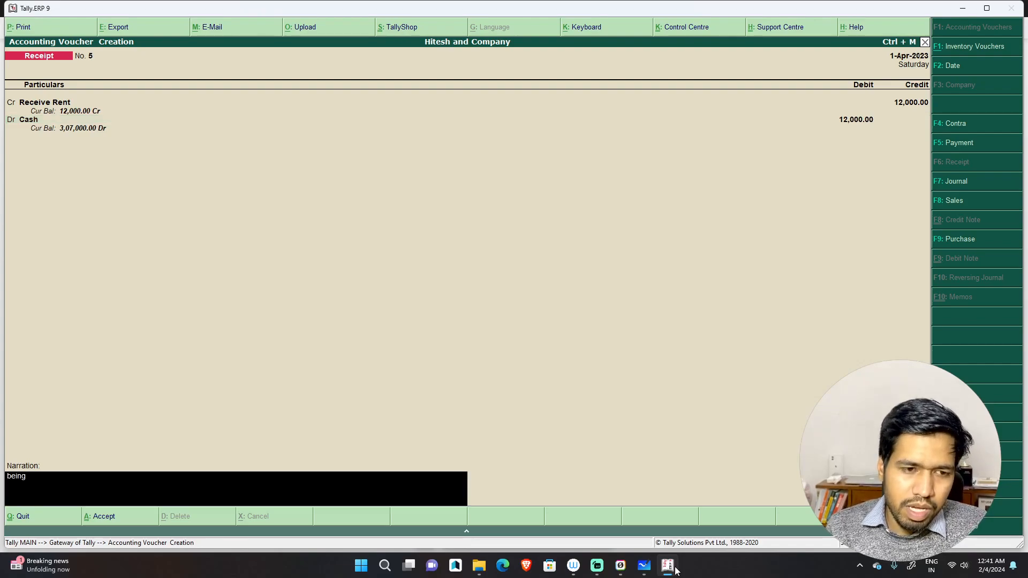
text( rent)
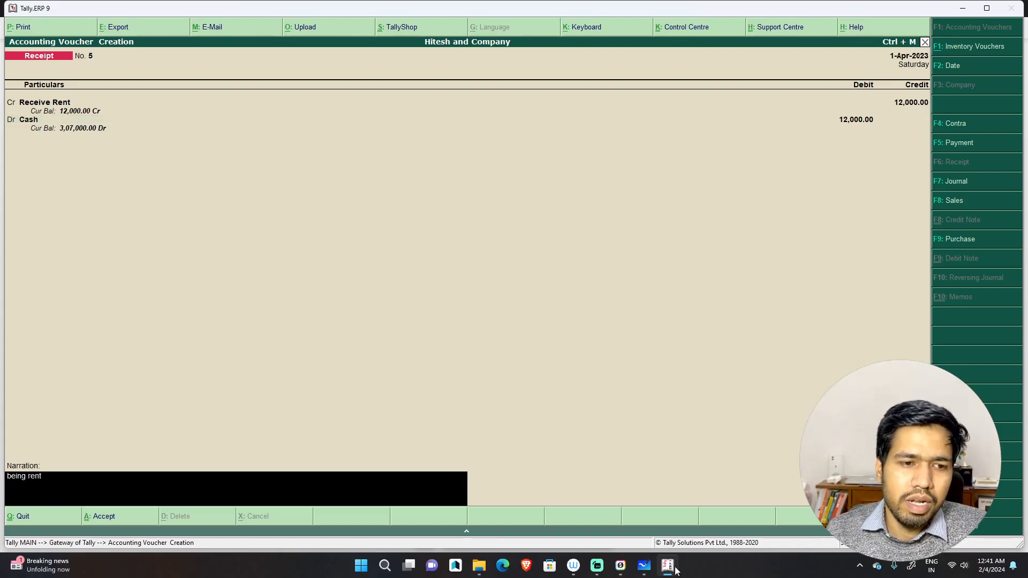
text( received in cash)
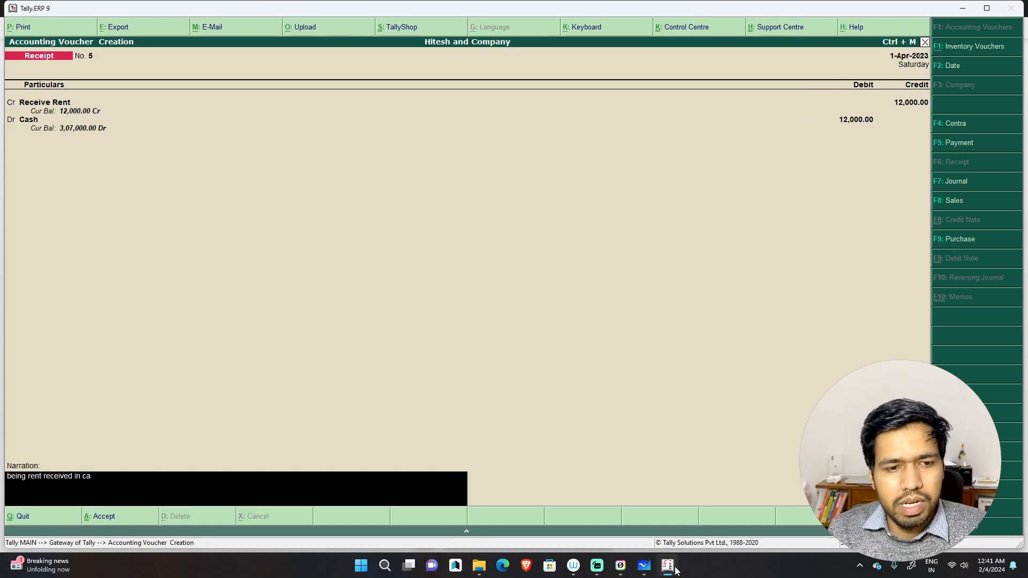
key(Return)
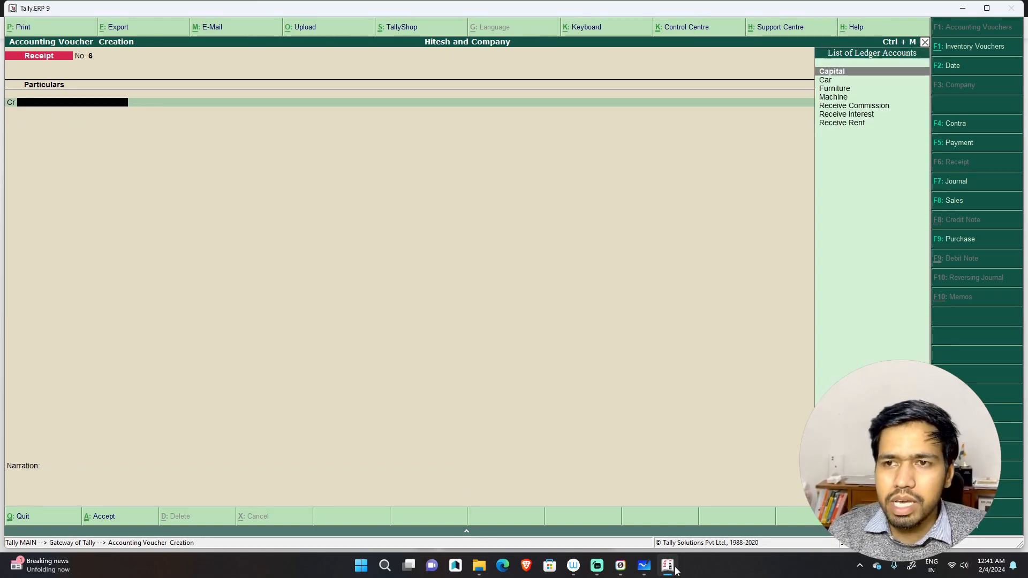
Credit the Receive Interest ledger with 2,300 in the new receipt voucher
key(Down)
key(Down)
key(Down)
key(Down)
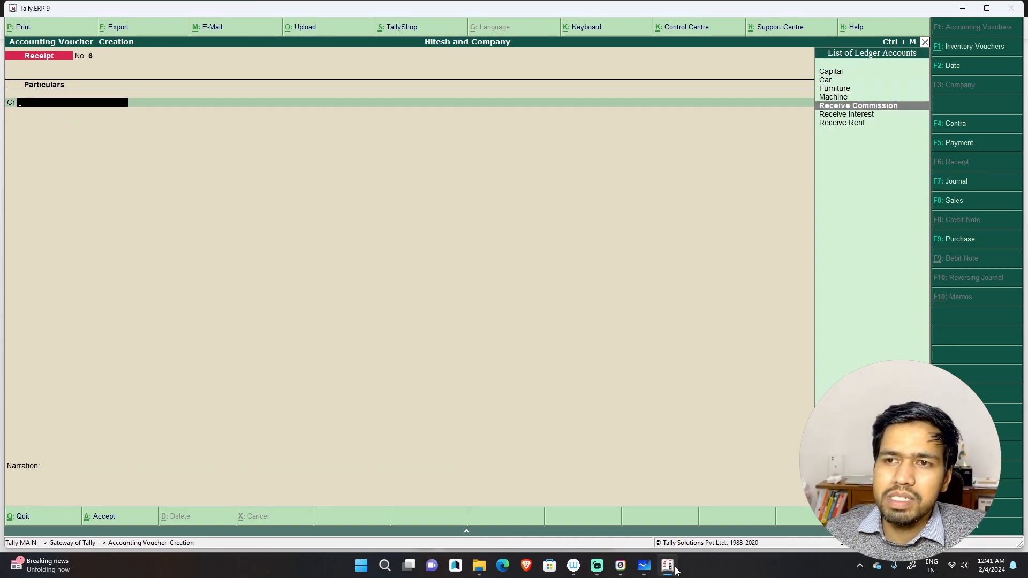
key(Down)
key(Return)
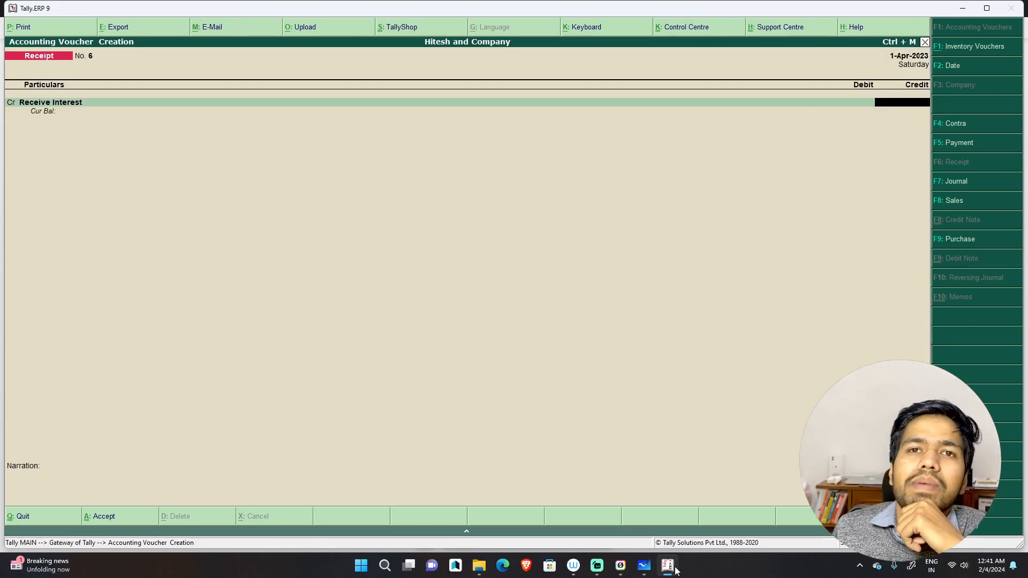
text(23000)
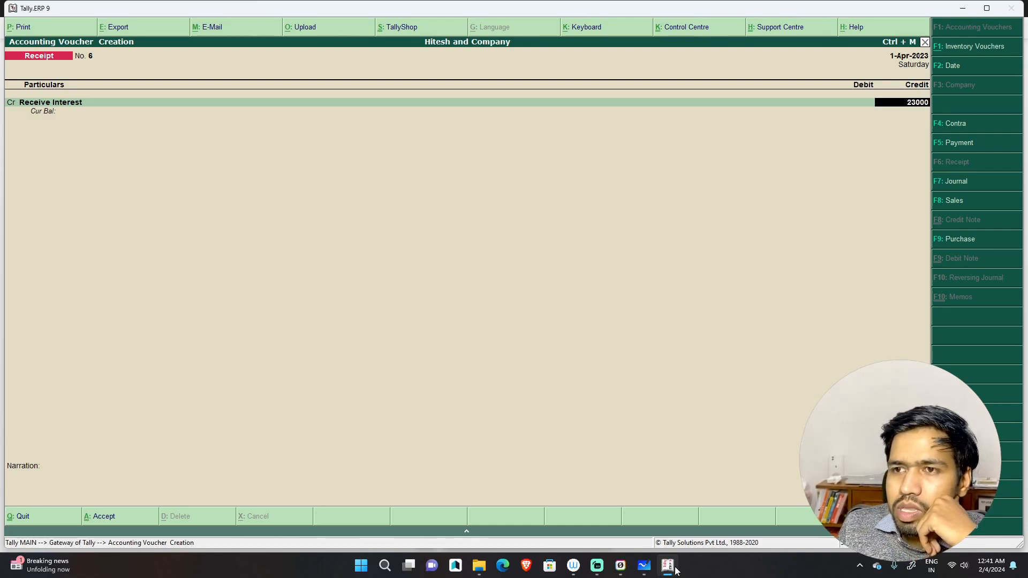
key(BackSpace)
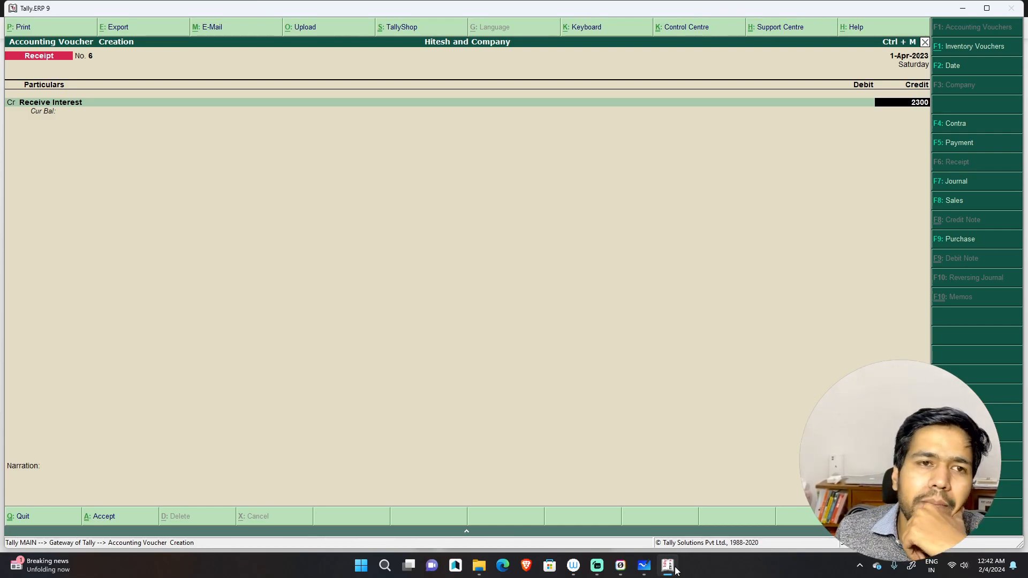
key(Return)
key(Return)
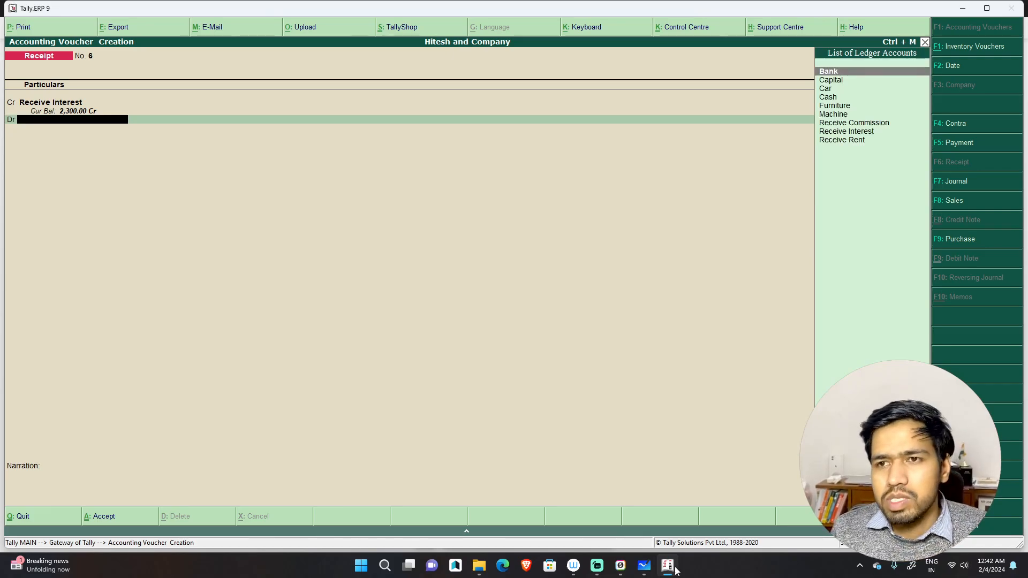
Debit the Bank ledger with 2,300 and accept its Cheque/DD bank allocation for the full amount
text(bank)
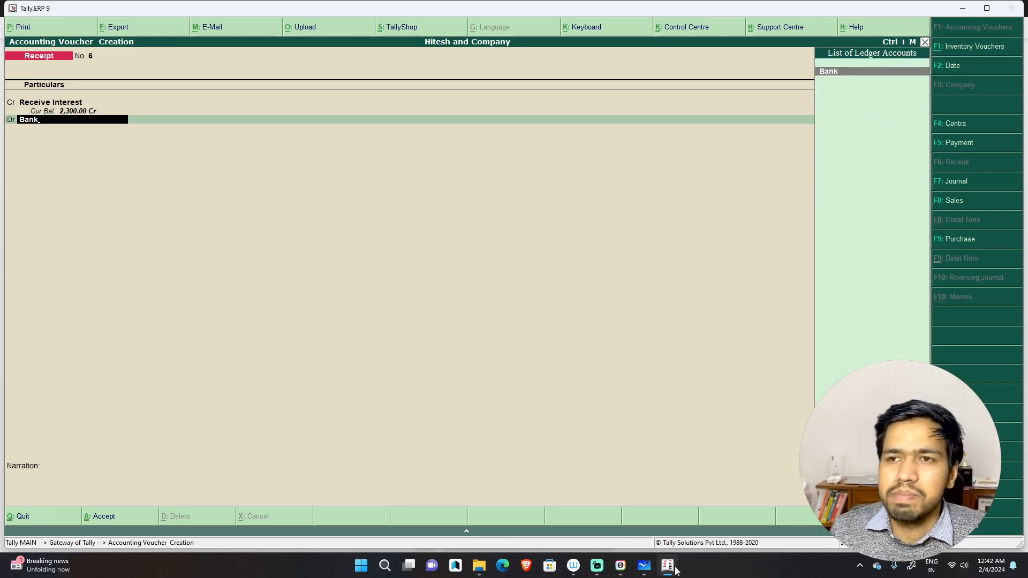
key(Return)
key(Return)
key(Return)
key(Return)
key(Return)
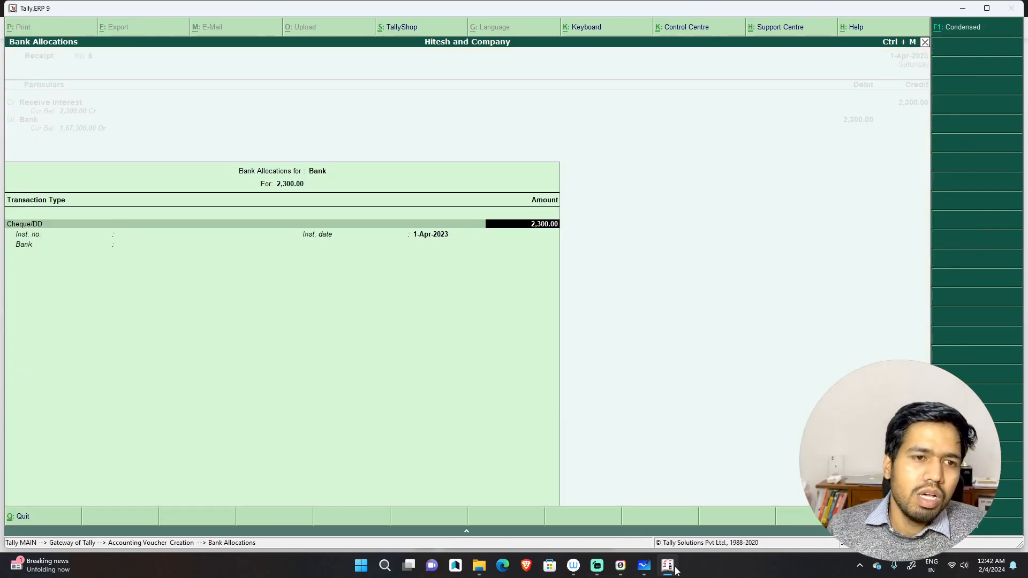
key(Return)
key(Return)
Enter the narration "being interest received in bank" and save the interest receipt voucher
text(being interest receiv)
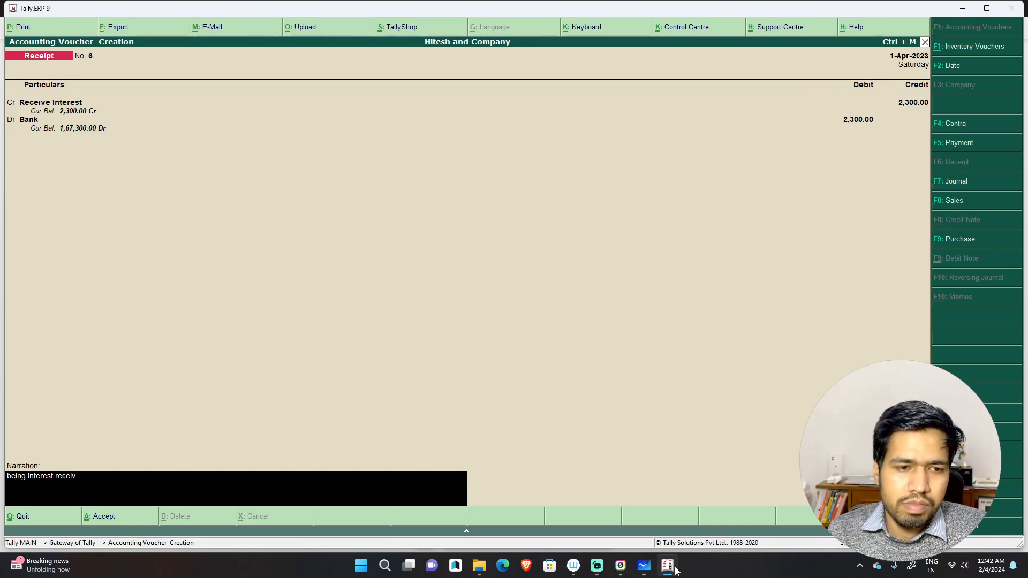
text(ed in bank\)
key(Return)
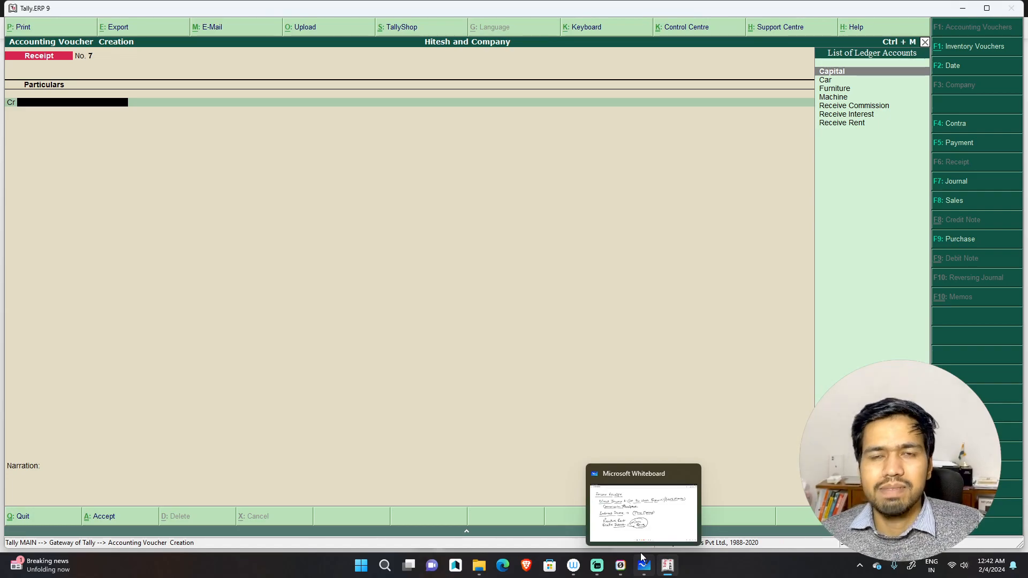
Switch to Microsoft Whiteboard and draw a box around the word "Debtors" in the list of Receipts Voucher uses
mouse_move(598, 566)
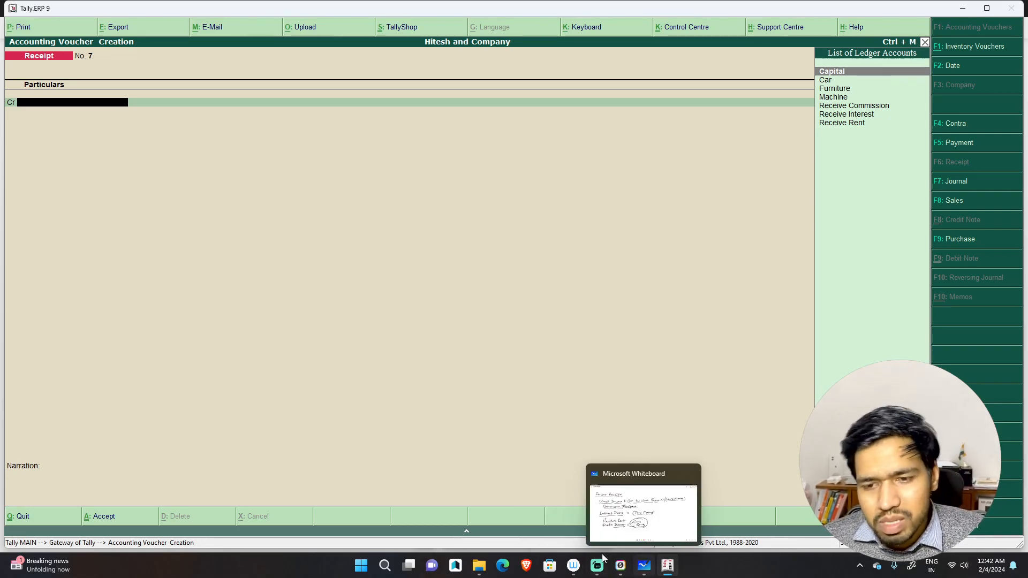
click(644, 565)
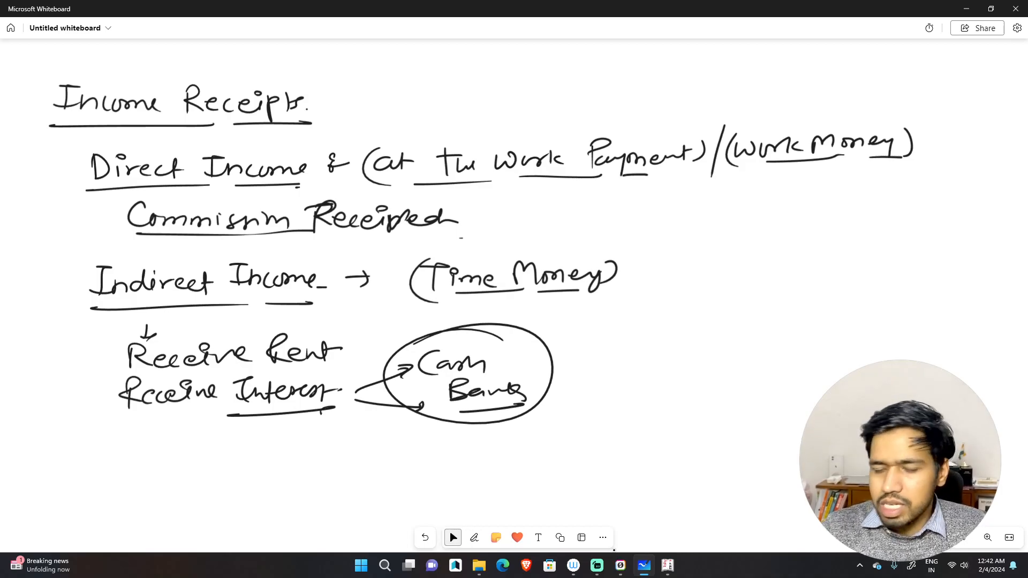
drag(82, 356, 779, 358)
drag(246, 399, 397, 353)
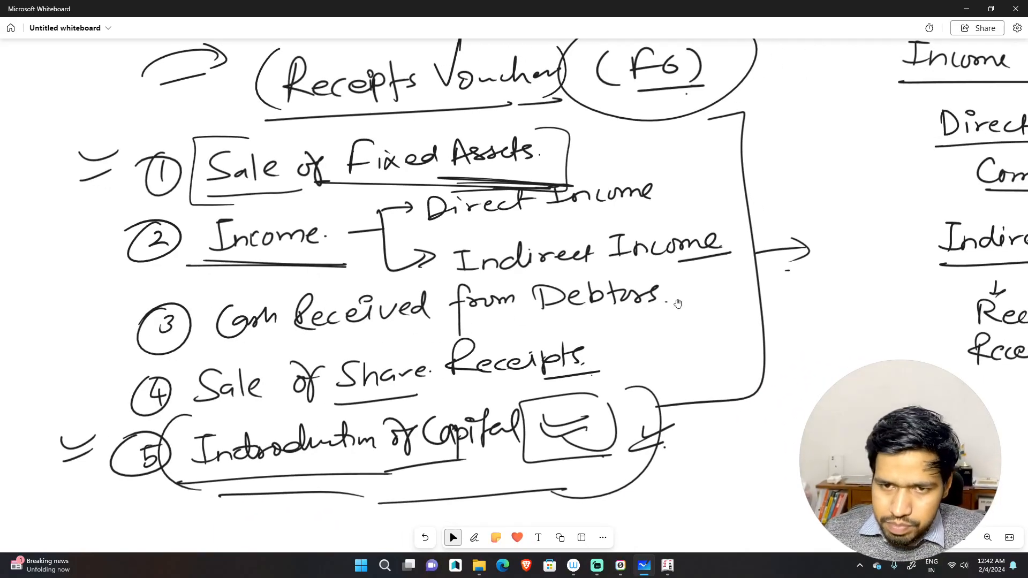
key(alt+w)
mouse_move(649, 268)
mouse_down()
mouse_move(554, 267)
mouse_move(522, 321)
mouse_move(695, 310)
mouse_move(635, 268)
mouse_up()
key(alt+w)
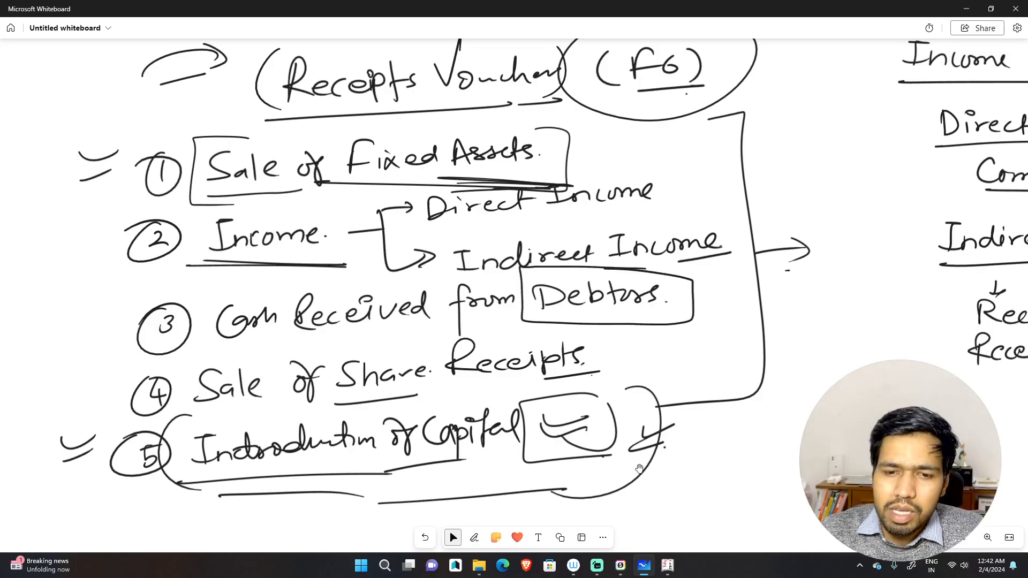
Handwrite the underlined heading "Debtor" on a blank area of the whiteboard
drag(588, 417, 2, 415)
drag(905, 352, 230, 420)
drag(849, 353, 359, 309)
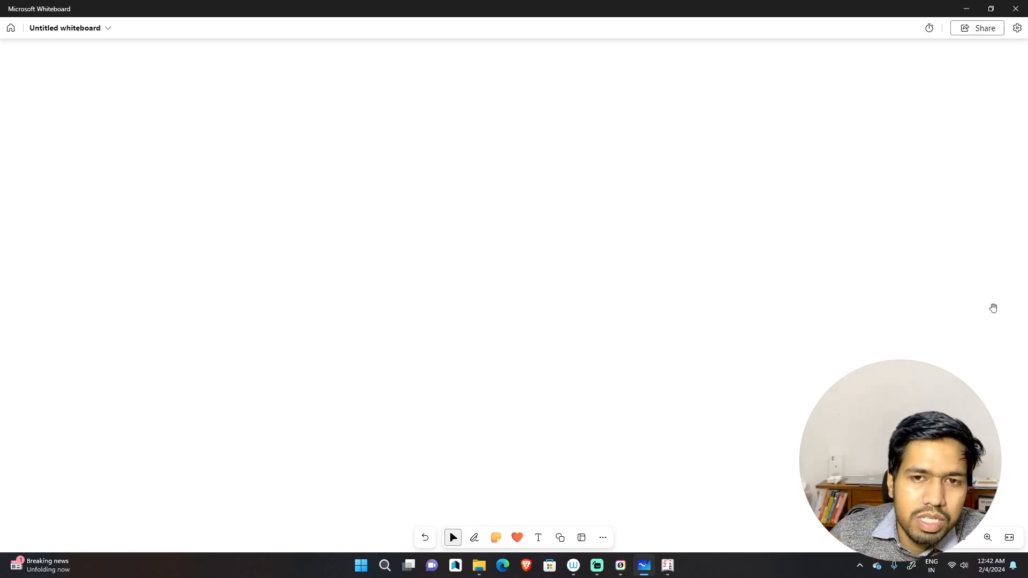
key(alt+w)
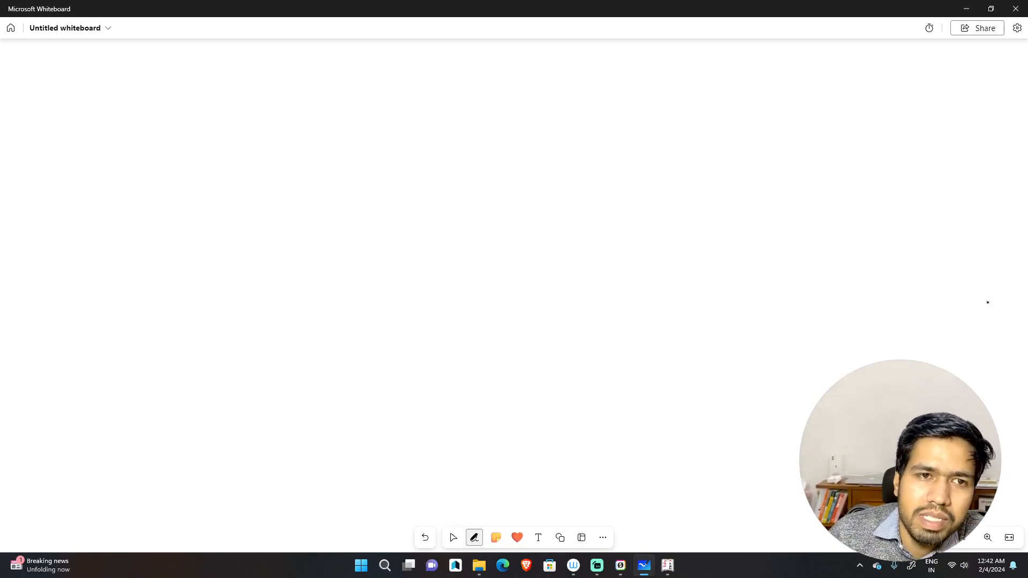
mouse_move(121, 97)
mouse_down()
mouse_move(123, 126)
mouse_move(196, 125)
mouse_move(236, 107)
mouse_up()
drag(99, 153, 252, 147)
List three debtor names under the heading with the amounts 1200, 10,000 and 22000, underlining each amount
mouse_move(107, 188)
mouse_down()
mouse_move(81, 209)
mouse_move(170, 212)
mouse_up()
mouse_move(179, 192)
mouse_down()
mouse_move(180, 212)
mouse_move(192, 212)
mouse_up()
drag(212, 204, 253, 204)
mouse_move(306, 183)
mouse_down()
mouse_move(307, 211)
mouse_move(346, 199)
mouse_up()
drag(357, 189, 380, 189)
mouse_move(87, 242)
mouse_down()
mouse_move(85, 267)
mouse_move(107, 237)
mouse_up()
drag(122, 256, 124, 264)
drag(129, 265, 153, 263)
mouse_move(160, 250)
mouse_down()
mouse_move(156, 263)
mouse_move(260, 259)
mouse_up()
mouse_move(313, 232)
mouse_down()
mouse_move(311, 259)
mouse_move(326, 240)
mouse_up()
drag(338, 247, 384, 239)
drag(90, 295, 111, 316)
drag(117, 305, 128, 314)
drag(140, 301, 152, 315)
drag(154, 305, 254, 289)
drag(323, 281, 338, 293)
mouse_move(341, 280)
mouse_down()
mouse_move(355, 292)
mouse_move(407, 278)
mouse_up()
drag(324, 306, 402, 301)
drag(303, 273, 400, 264)
drag(302, 227, 411, 212)
Bracket the three amounts and link them with an arrow to the underlined word "History"
drag(407, 166, 407, 296)
mouse_move(428, 224)
mouse_down()
mouse_move(473, 232)
mouse_move(519, 204)
mouse_up()
mouse_move(520, 187)
mouse_down()
mouse_move(523, 225)
mouse_move(541, 206)
mouse_up()
drag(560, 213, 560, 225)
drag(566, 208, 565, 225)
mouse_move(588, 202)
mouse_down()
mouse_move(589, 229)
mouse_move(614, 214)
mouse_up()
mouse_move(611, 213)
mouse_down()
mouse_move(630, 215)
mouse_move(620, 246)
mouse_up()
drag(516, 241, 639, 239)
Draw an arrow from "History" to the word "Ledger" and circle that word
mouse_move(584, 190)
mouse_down()
mouse_move(641, 158)
mouse_move(633, 166)
mouse_up()
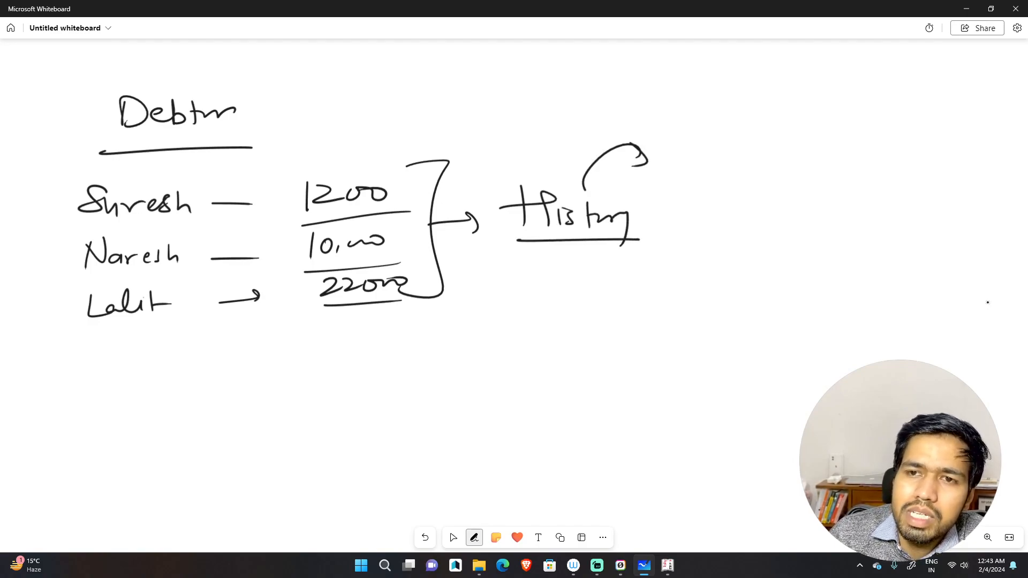
drag(675, 139, 695, 165)
drag(696, 159, 737, 176)
mouse_move(746, 159)
mouse_down()
mouse_move(764, 153)
mouse_move(752, 176)
mouse_up()
drag(761, 160, 776, 151)
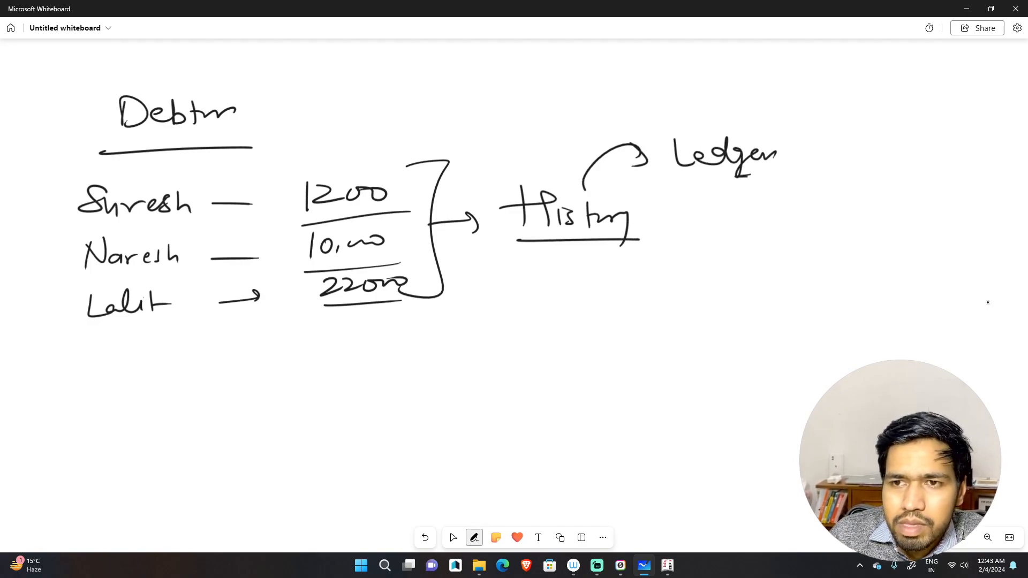
drag(745, 115, 798, 150)
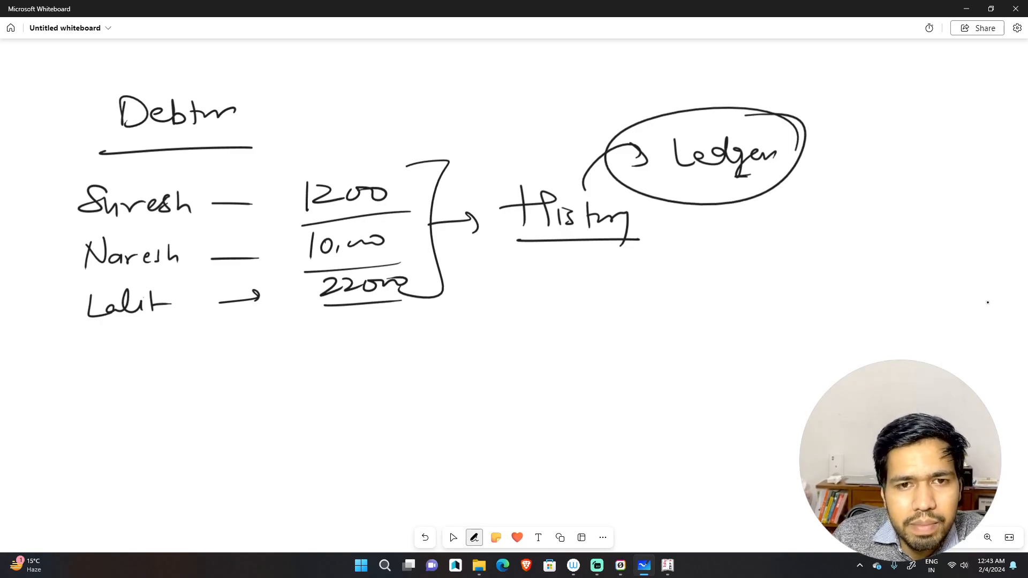
Box the 1200 amount and write "(Monitor)" beneath "History", linked by a downward arrow
mouse_move(419, 159)
mouse_down()
mouse_move(302, 227)
mouse_move(403, 212)
mouse_up()
drag(410, 160, 411, 217)
drag(557, 241, 557, 286)
mouse_move(566, 275)
mouse_down()
mouse_move(555, 287)
mouse_move(542, 272)
mouse_up()
mouse_move(526, 318)
mouse_down()
mouse_move(530, 296)
mouse_move(543, 318)
mouse_up()
drag(547, 308, 582, 316)
mouse_move(593, 296)
mouse_down()
mouse_move(595, 315)
mouse_move(638, 303)
mouse_up()
drag(554, 332, 625, 325)
drag(522, 294, 515, 332)
drag(658, 298, 648, 325)
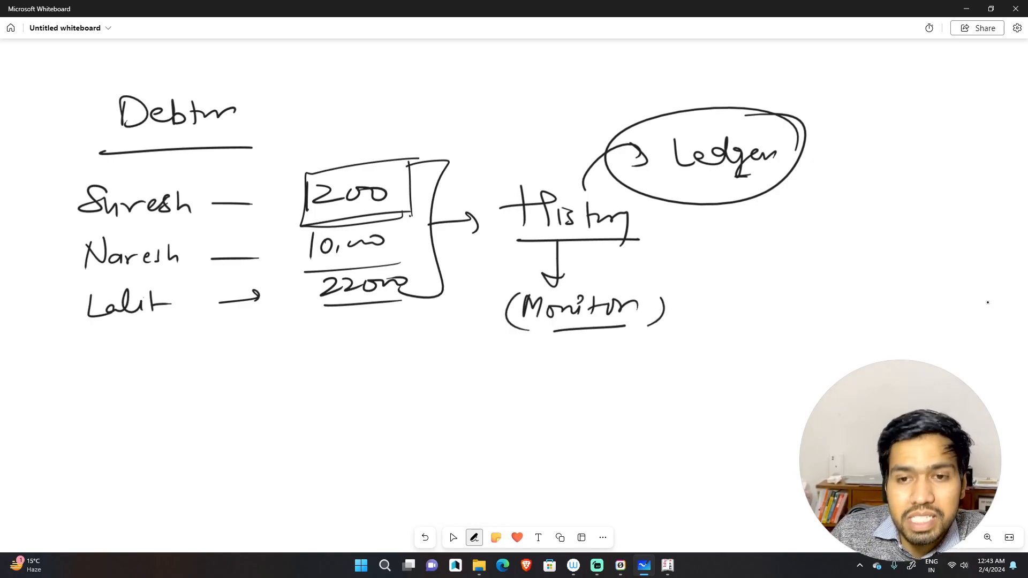
Write "Led" and an underlined "Keyboard" below "(Monitor)"
mouse_move(507, 344)
mouse_down()
mouse_move(531, 369)
mouse_move(546, 368)
mouse_up()
mouse_move(557, 358)
mouse_down()
mouse_move(561, 368)
mouse_move(532, 401)
mouse_move(546, 397)
mouse_up()
drag(542, 389, 552, 423)
mouse_move(566, 381)
mouse_down()
mouse_move(575, 402)
mouse_move(592, 399)
mouse_up()
drag(593, 398, 612, 400)
mouse_move(616, 393)
mouse_down()
mouse_move(637, 395)
mouse_move(636, 408)
mouse_up()
drag(637, 403, 604, 415)
key(Escape)
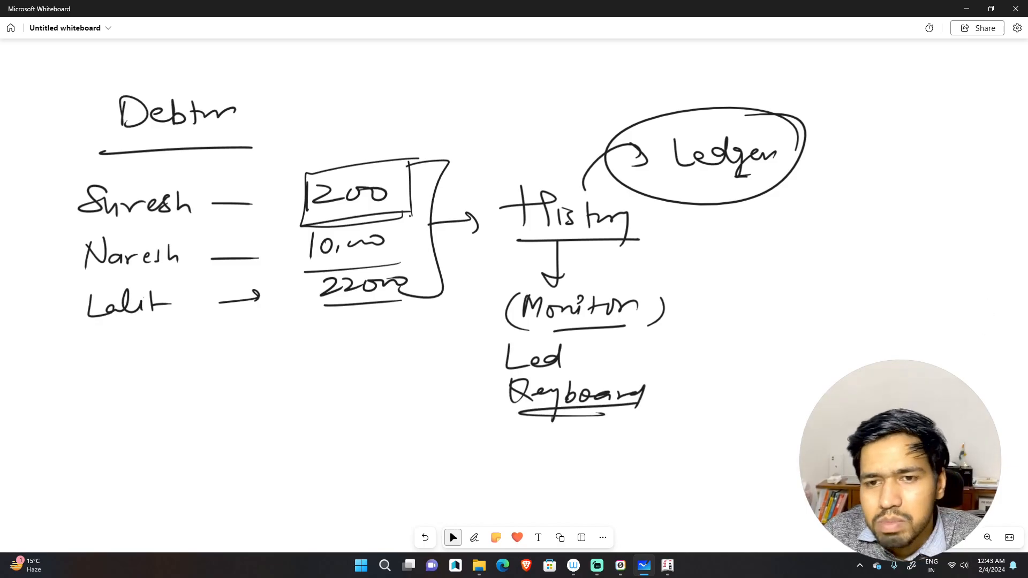
Switch to Tally.ERP 9, leave the receipt voucher and open the single ledger creation form
click(668, 566)
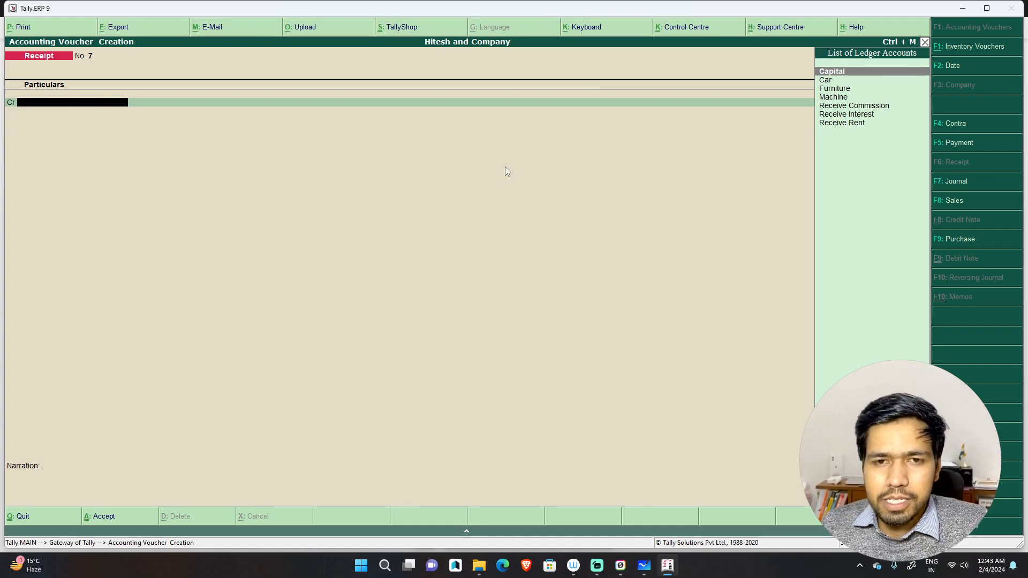
key(Escape)
key(Up)
key(Up)
key(Return)
key(Down)
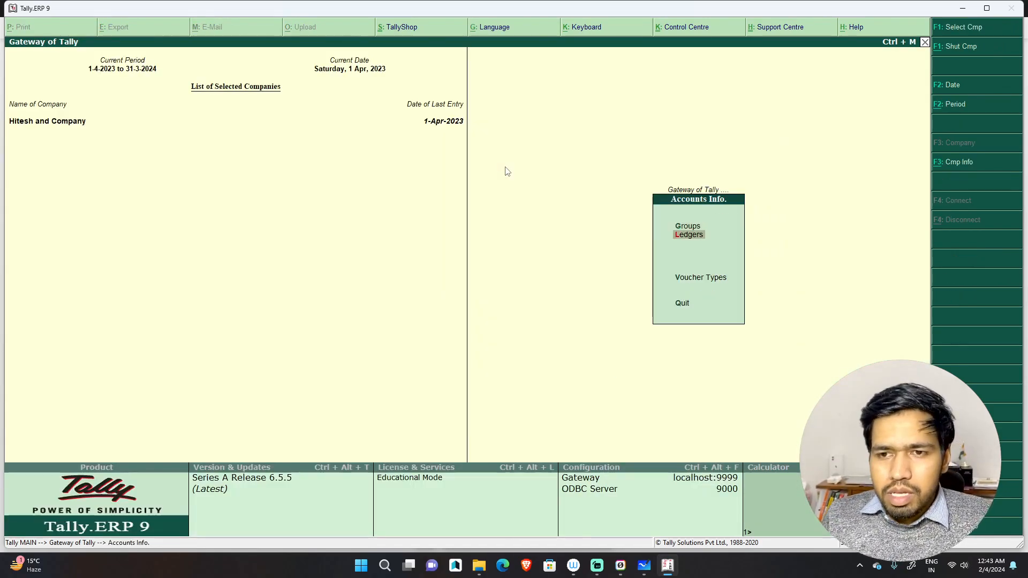
key(Return)
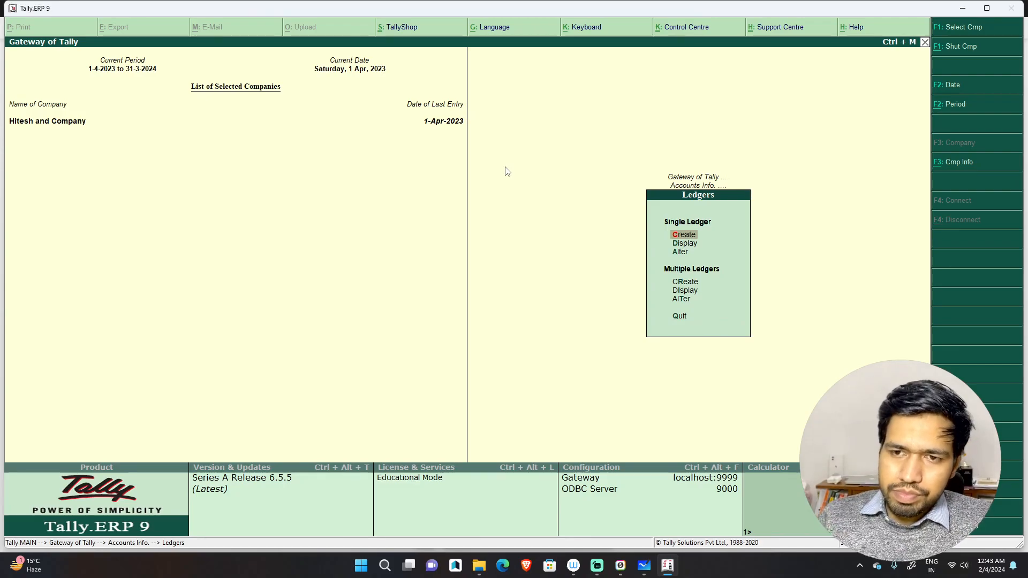
key(Return)
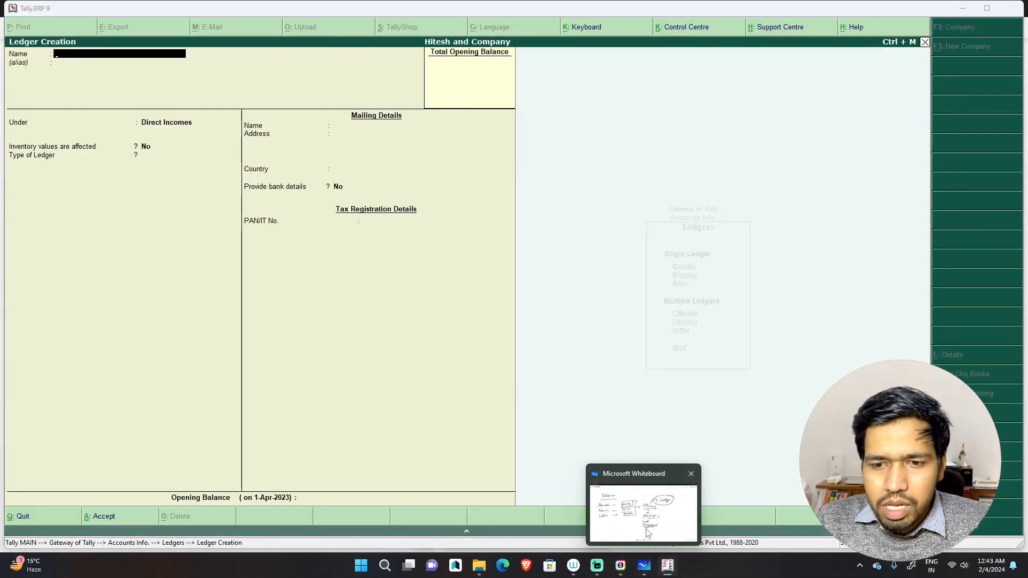
Check the debtor list on the whiteboard, then name the new ledger after the first debtor and place it under Sundry Debtors
click(642, 568)
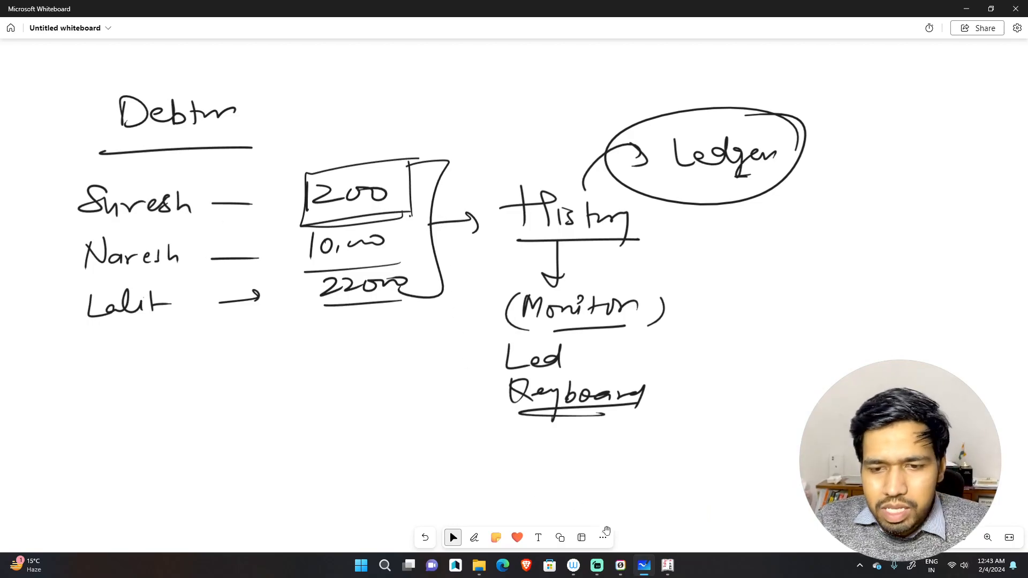
click(663, 465)
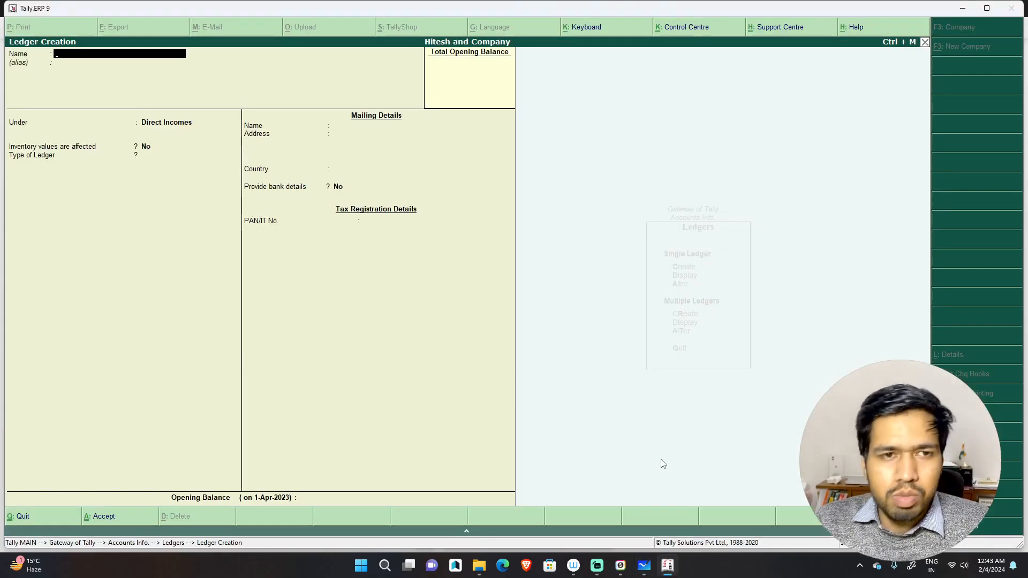
text(Suresh)
key(Return)
key(Return)
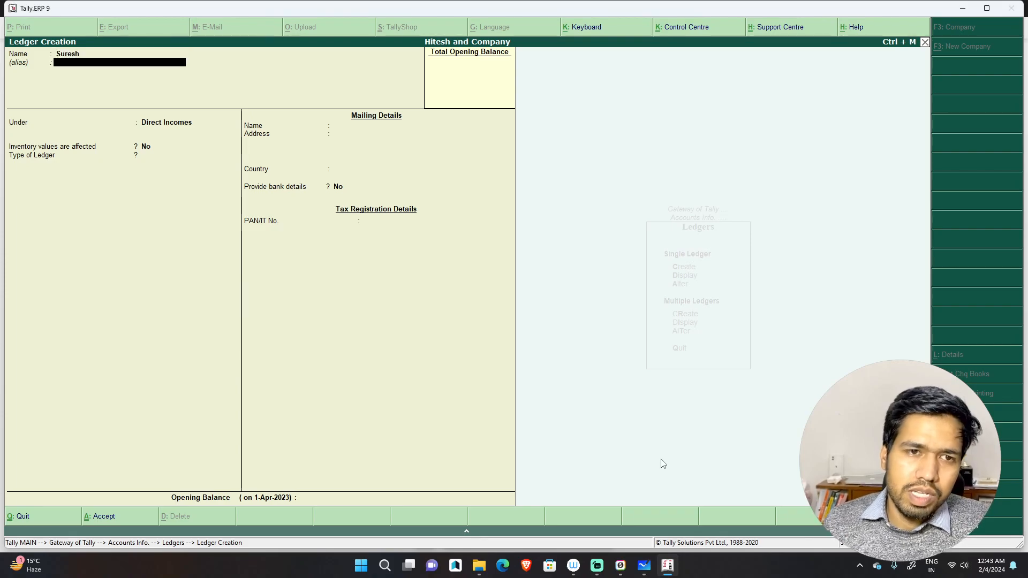
text(Sund)
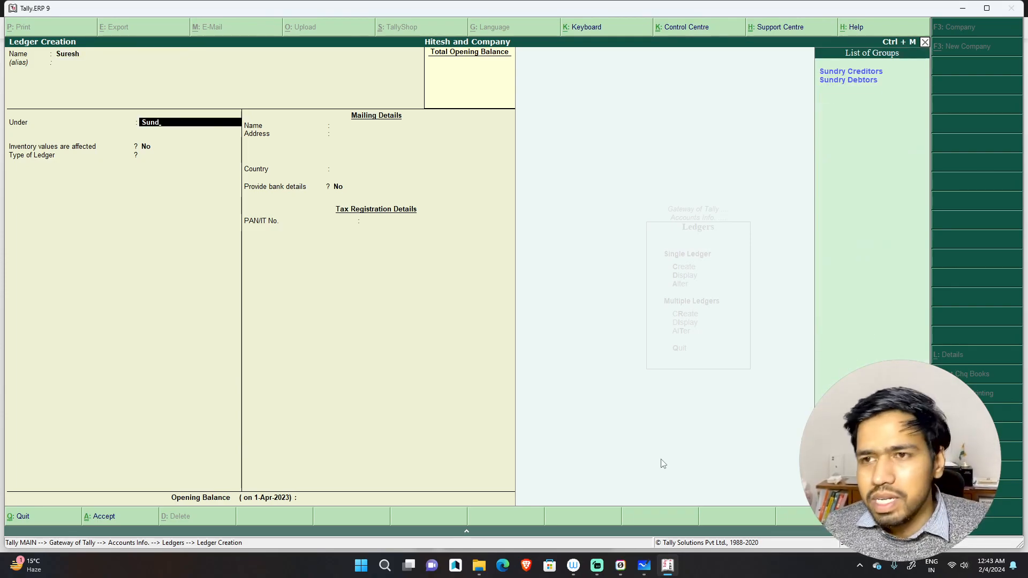
key(Down)
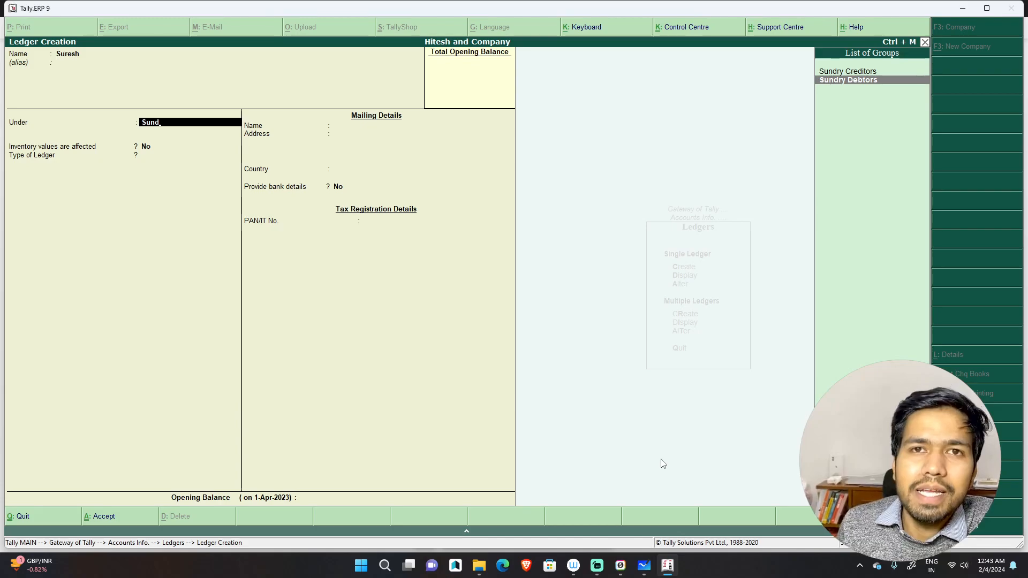
key(Return)
Keep the Sundry Debtors ledger's default details and set its opening balance to 1,200 Dr
key(Return)
key(Return)
key(Return)
key(Return)
key(Return)
key(Return)
key(Return)
key(Return)
key(Return)
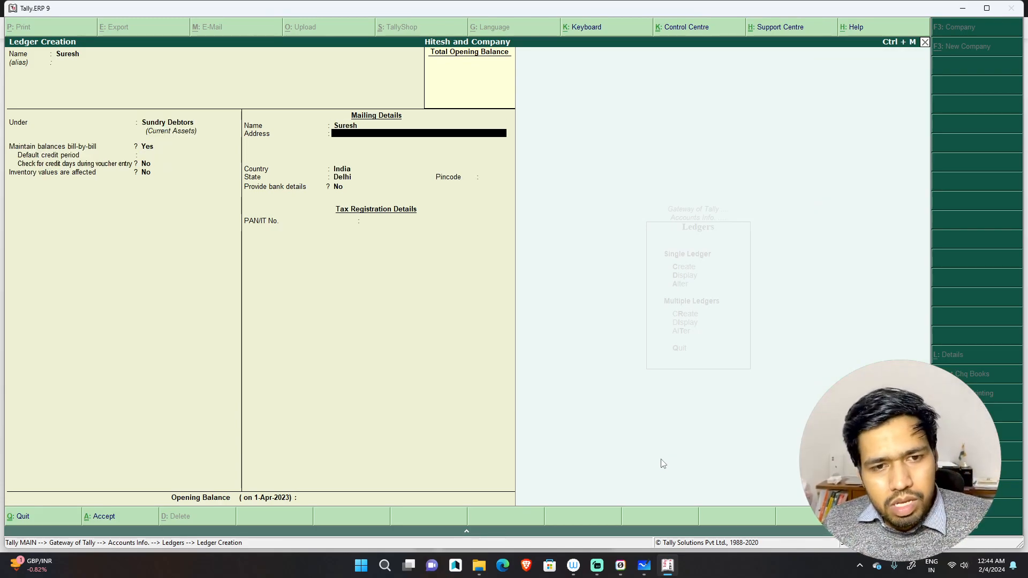
key(Return)
key(Escape)
text(12000)
key(BackSpace)
key(Return)
key(Return)
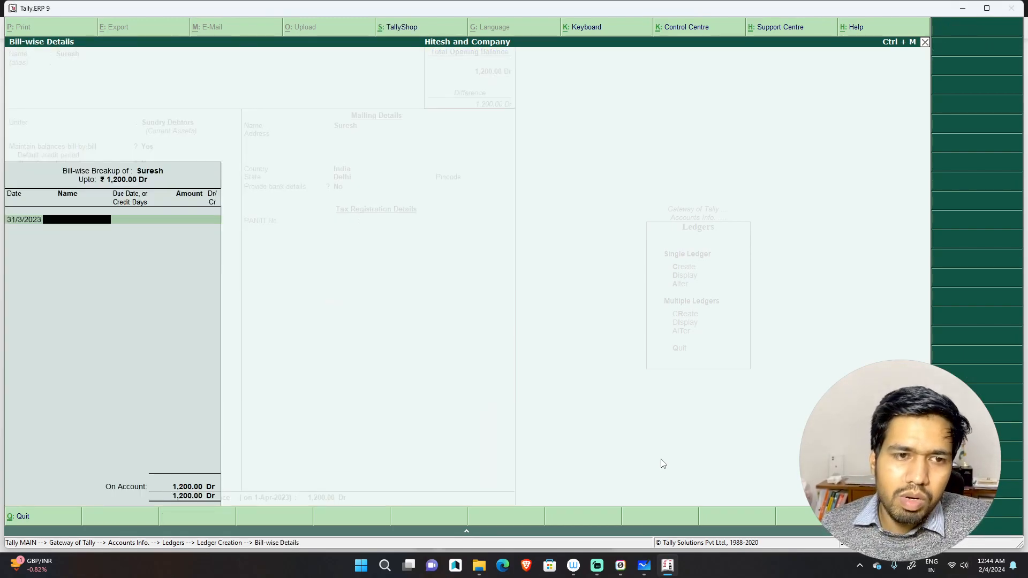
Allocate the first debtor's 1,200 Dr opening balance to a bill named "Monitor" dated 31-Mar-2023 and save the ledger
text(Monitor)
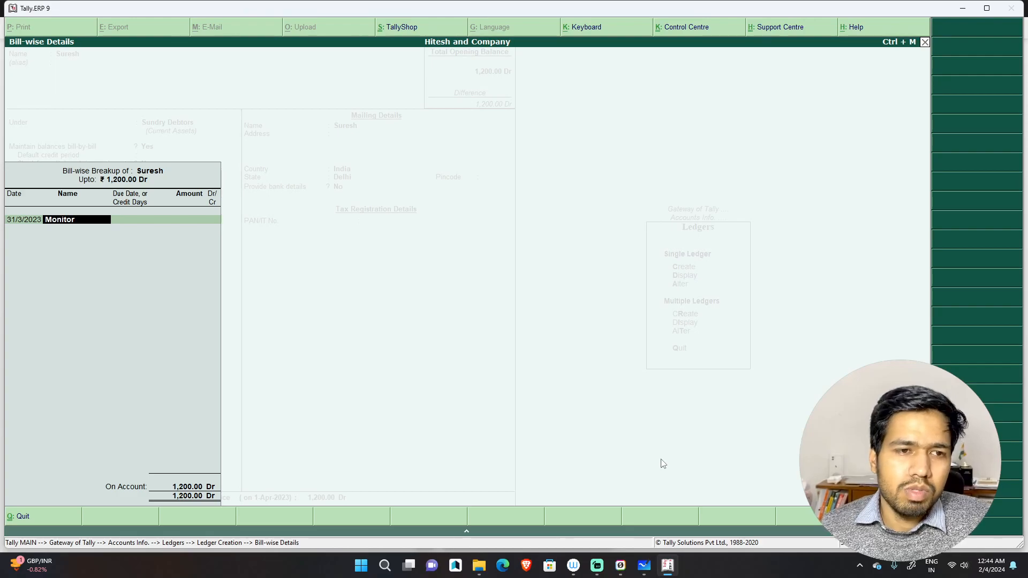
key(Return)
key(Return)
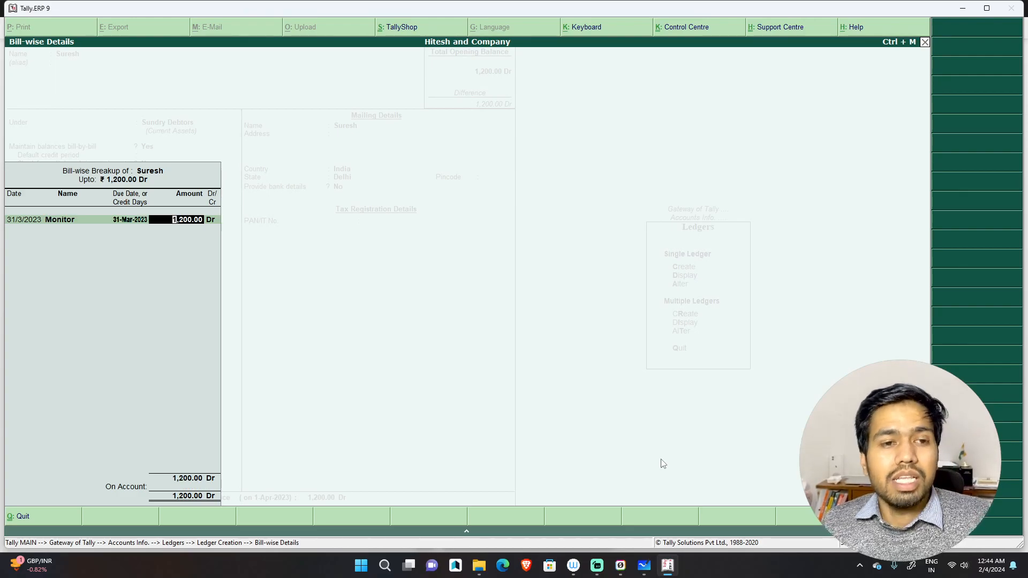
key(Return)
key(Return)
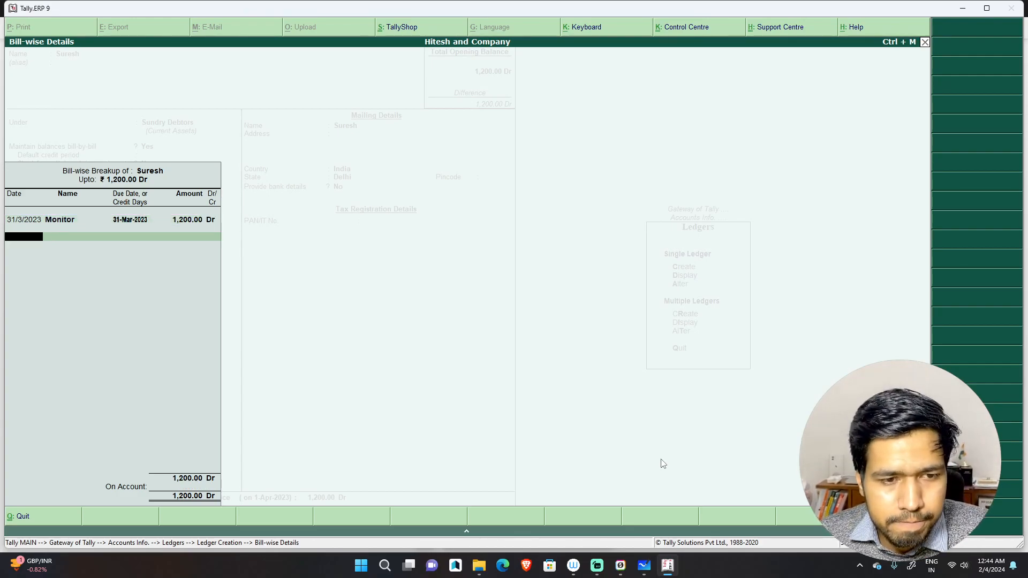
key(Return)
key(Return)
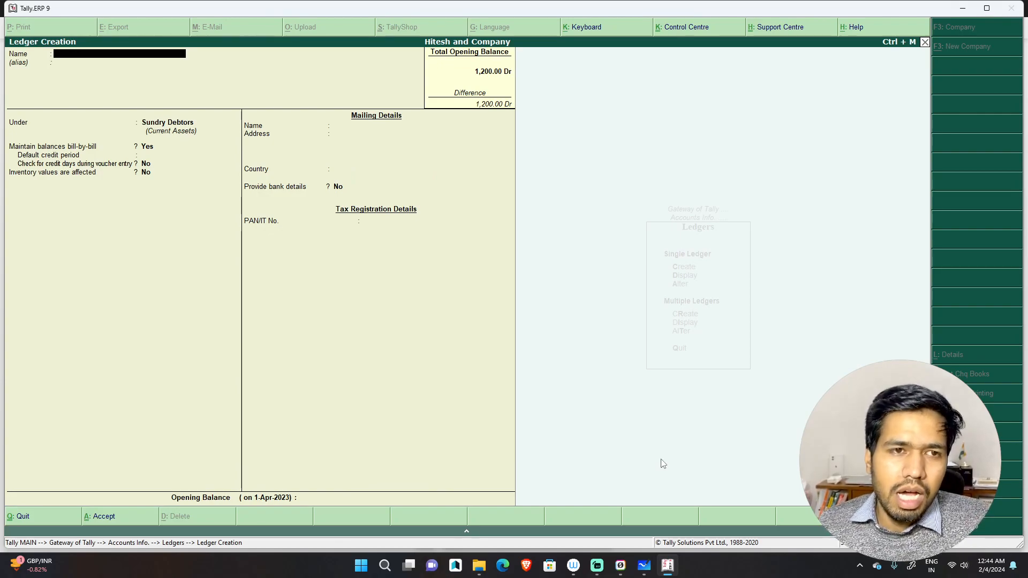
Name the next ledger after the second debtor, keeping it under Sundry Debtors with bill-by-bill balances and default mailing details
text(Lalit)
key(Return)
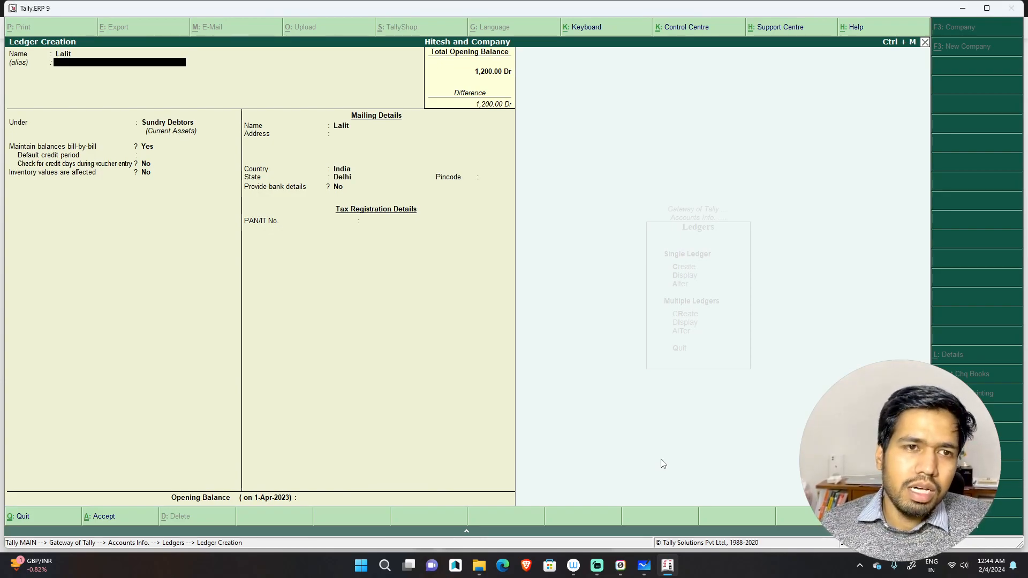
key(Return)
key(Return)
key(Return)
key(Return)
key(Return)
key(Return)
key(Return)
key(Return)
key(Return)
key(Return)
key(Return)
key(Return)
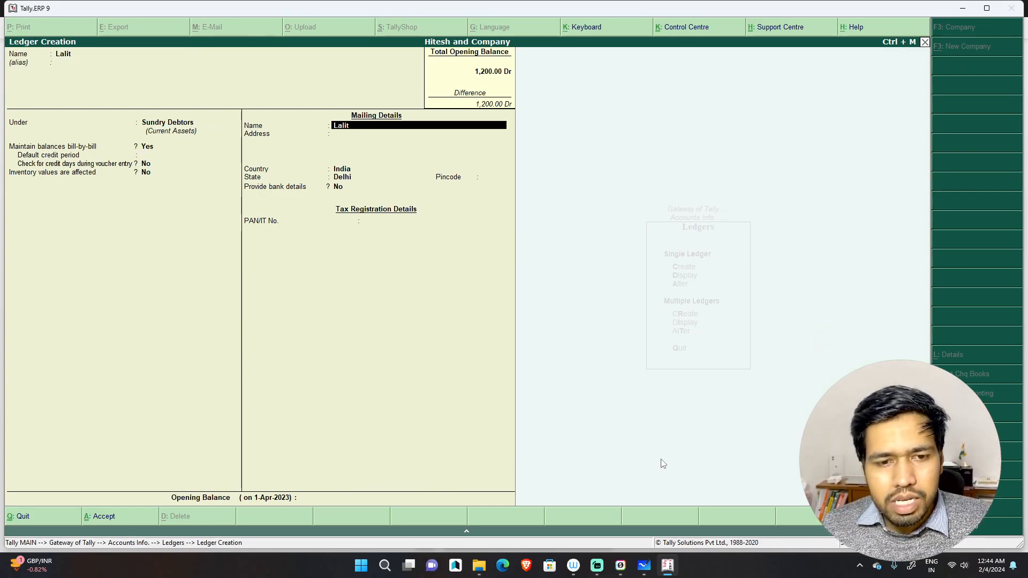
key(Return)
key(Escape)
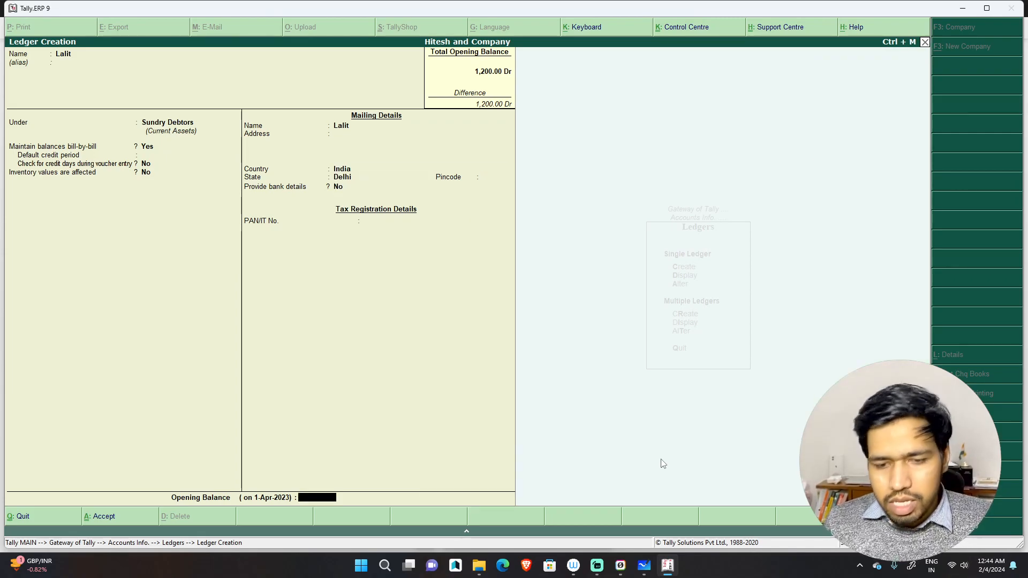
Set the second debtor's opening balance to 22,000 Dr, allocate it to a bill named "Phone" and save the ledger
text(22000)
key(Return)
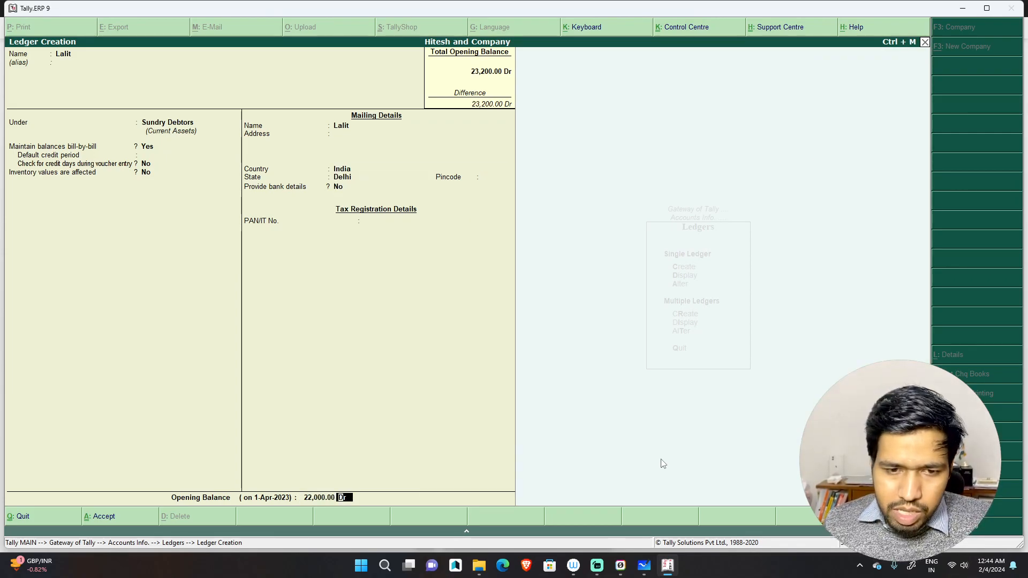
key(Return)
text(Phone)
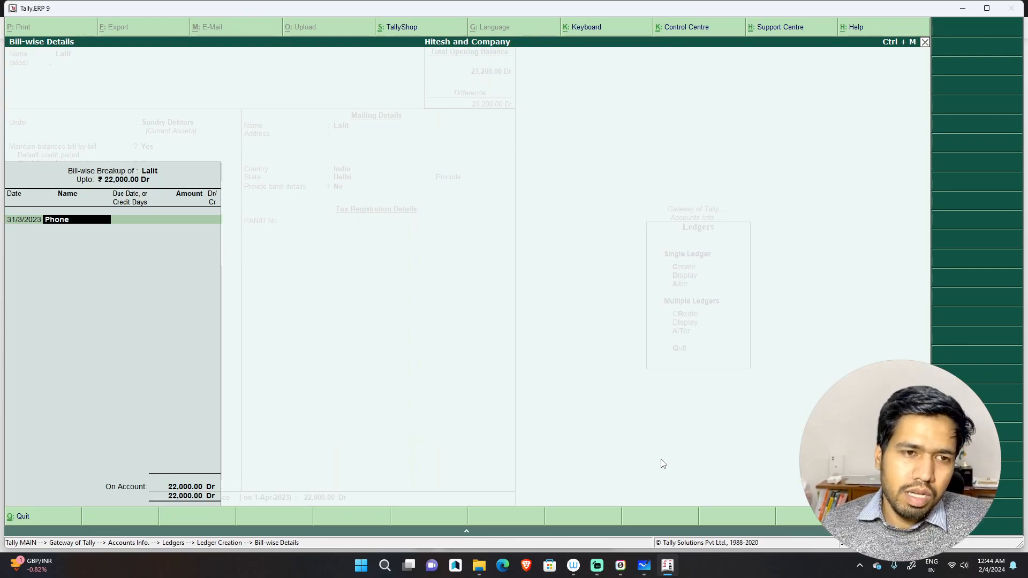
key(Return)
key(Return)
key(Return)
key(Return)
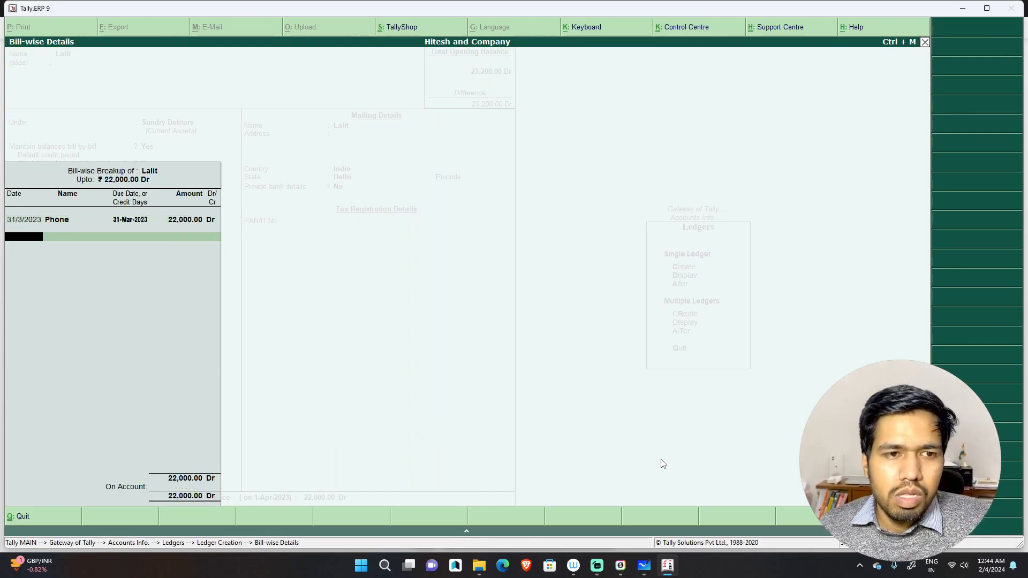
key(Return)
key(Return)
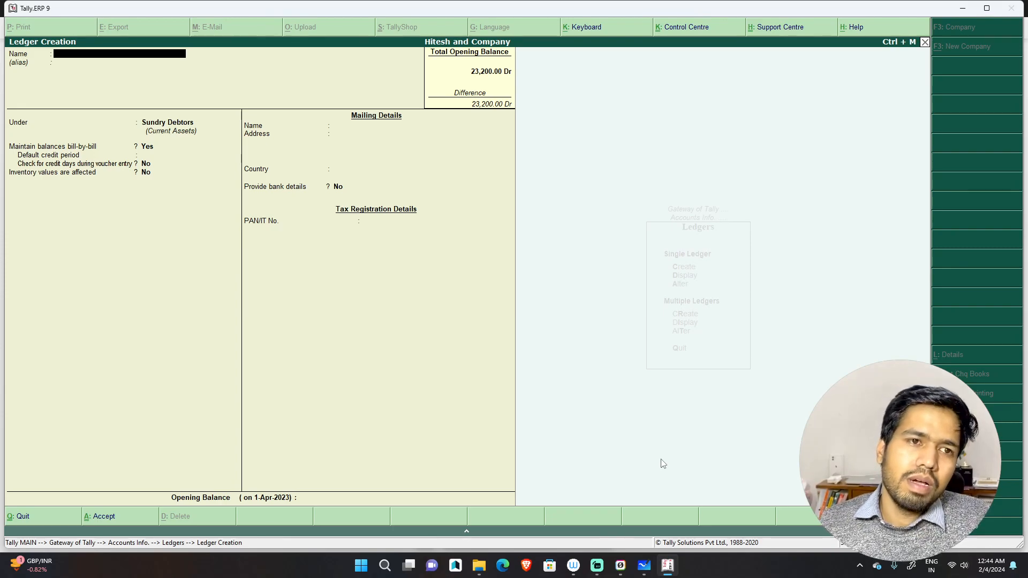
Name another ledger after the third debtor, keeping it under Sundry Debtors with default mailing details
text(Naresh)
key(Return)
key(Return)
key(Return)
key(Return)
key(Return)
key(Return)
key(Return)
key(Return)
key(Return)
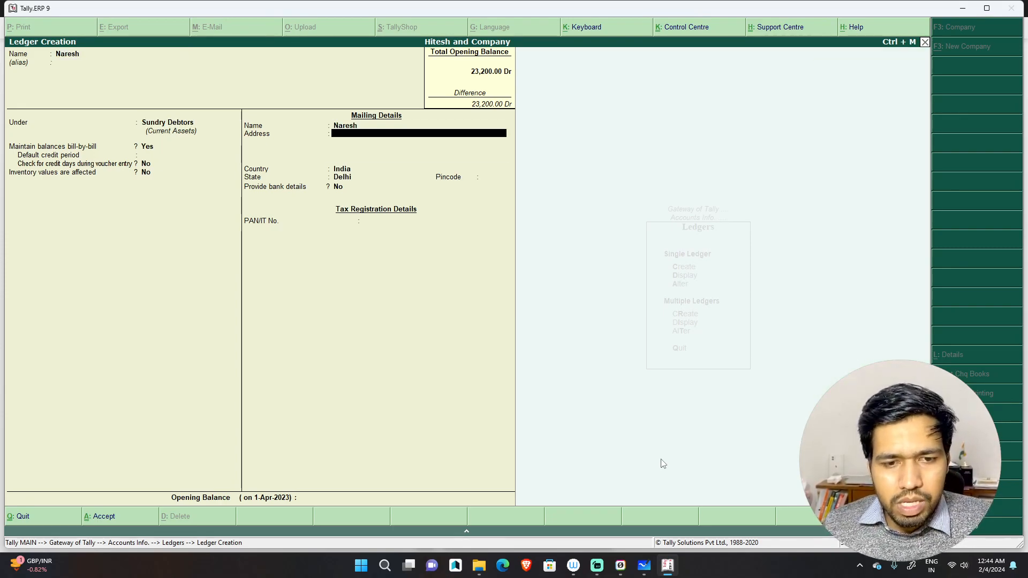
key(Return)
key(Return)
key(Return)
key(Return)
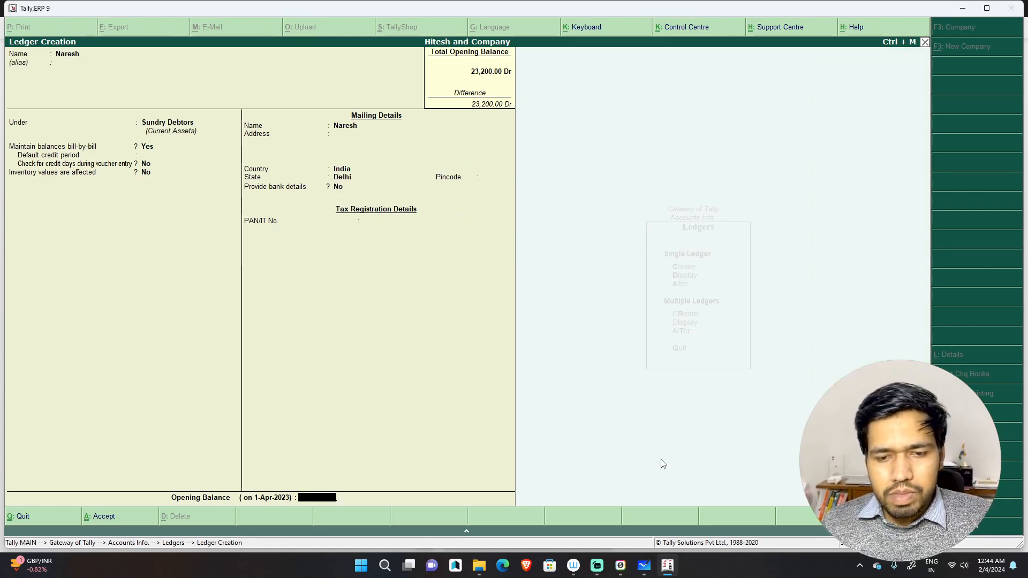
Set the third debtor's opening balance to 10,000 Dr, allocate it to a bill named "Keyboard" and save the ledger
text(10,000)
key(Return)
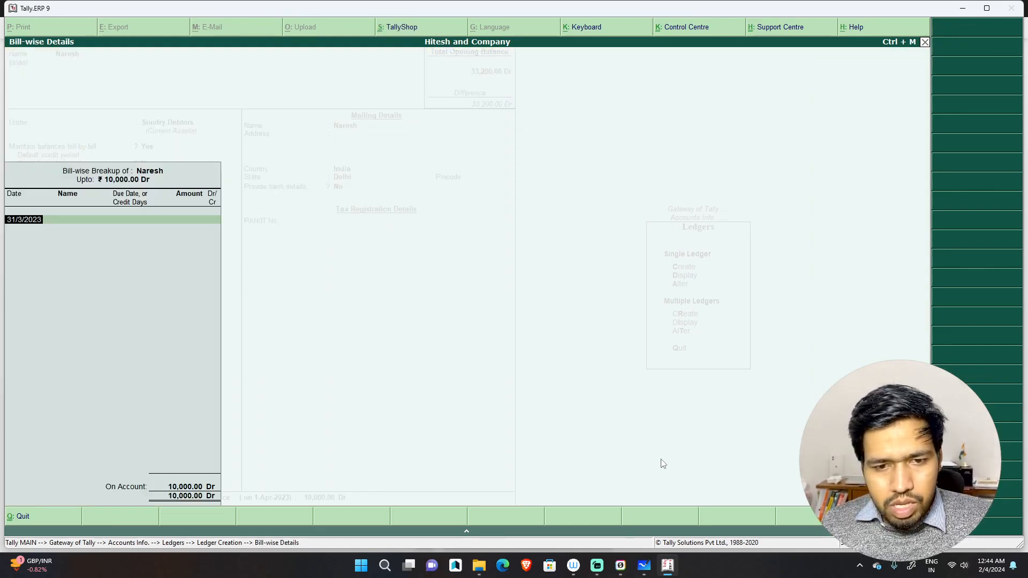
key(Return)
text(Keyboard)
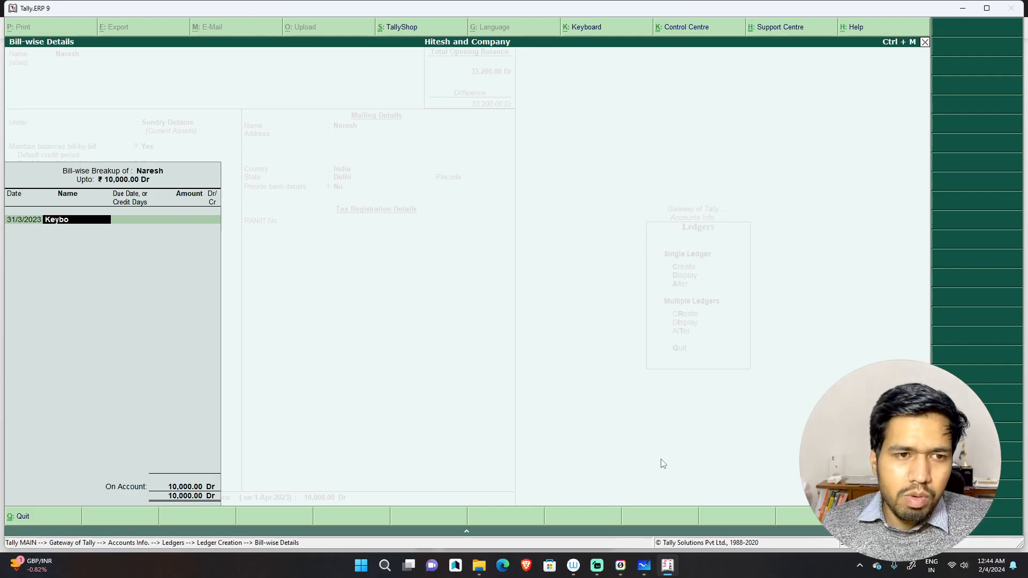
key(Return)
key(Return)
key(Return)
key(Return)
key(Return)
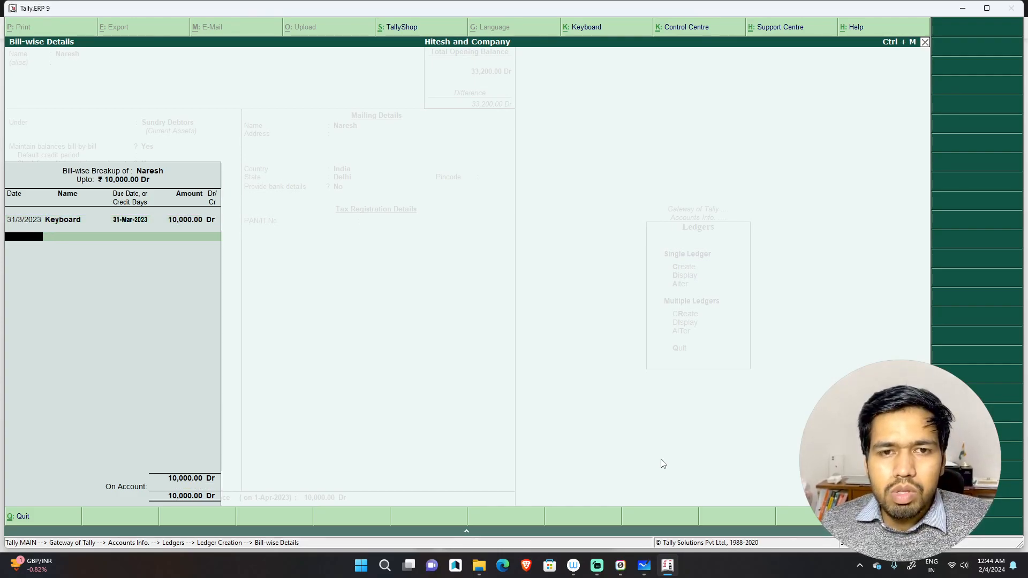
key(Return)
Leave ledger creation, return to the Gateway of Tally and open a new receipt voucher
key(Escape)
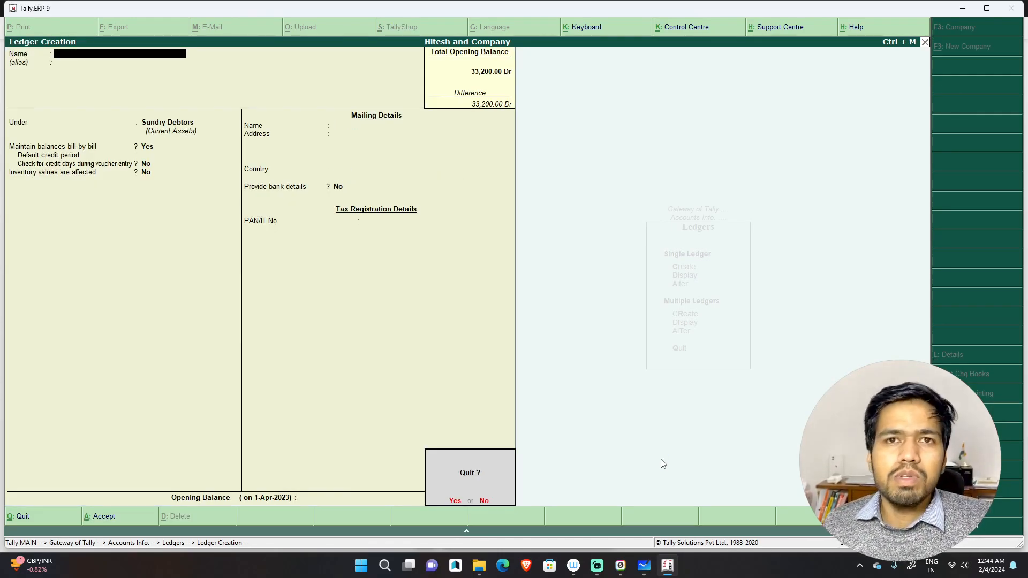
key(Return)
key(Escape)
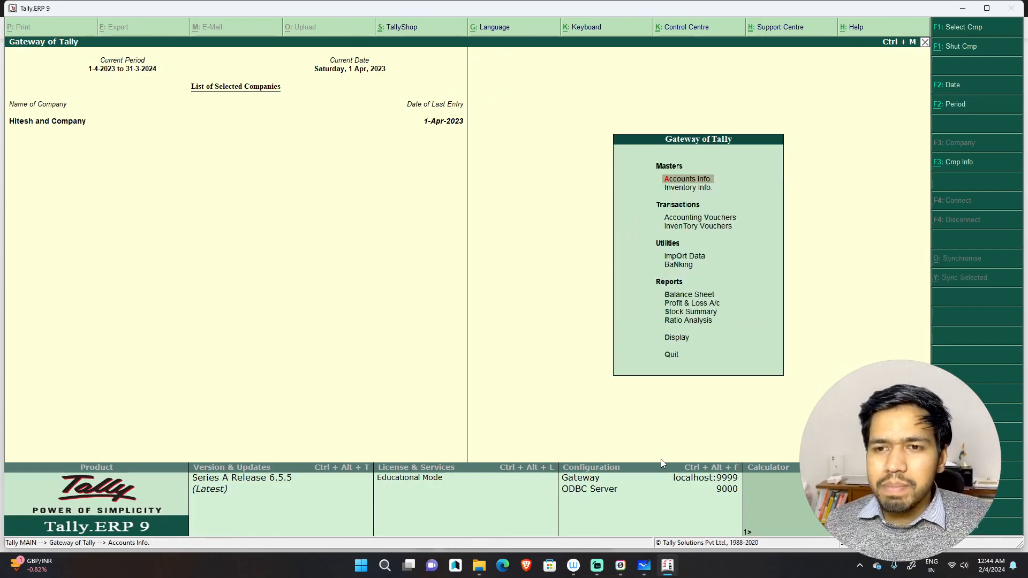
key(Down)
key(Down)
key(Return)
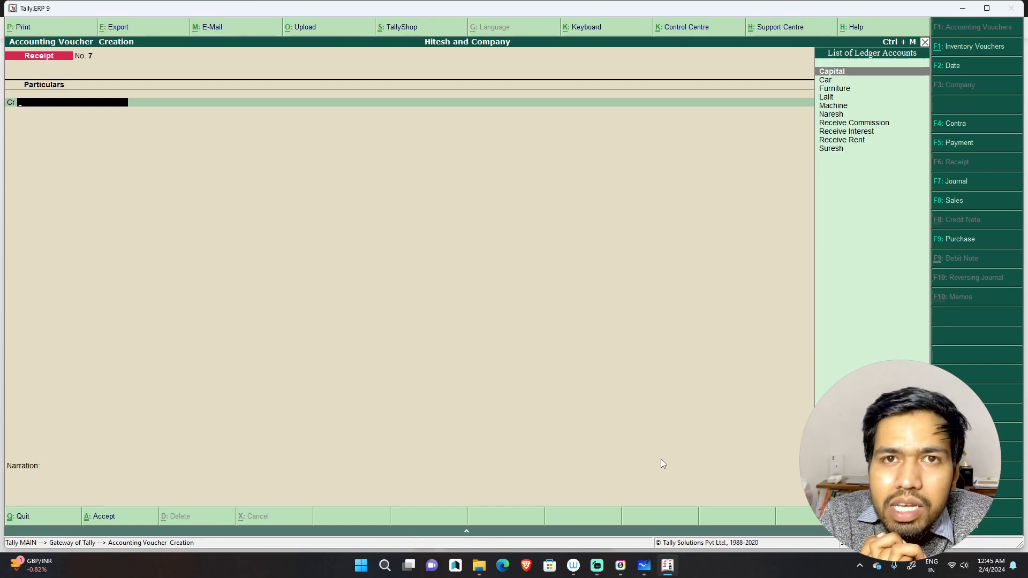
Choose the first debtor, who owes for the monitor, as the receipt's credit ledger
key(Down)
key(Down)
key(Down)
key(Down)
key(Down)
key(Down)
key(Down)
key(Down)
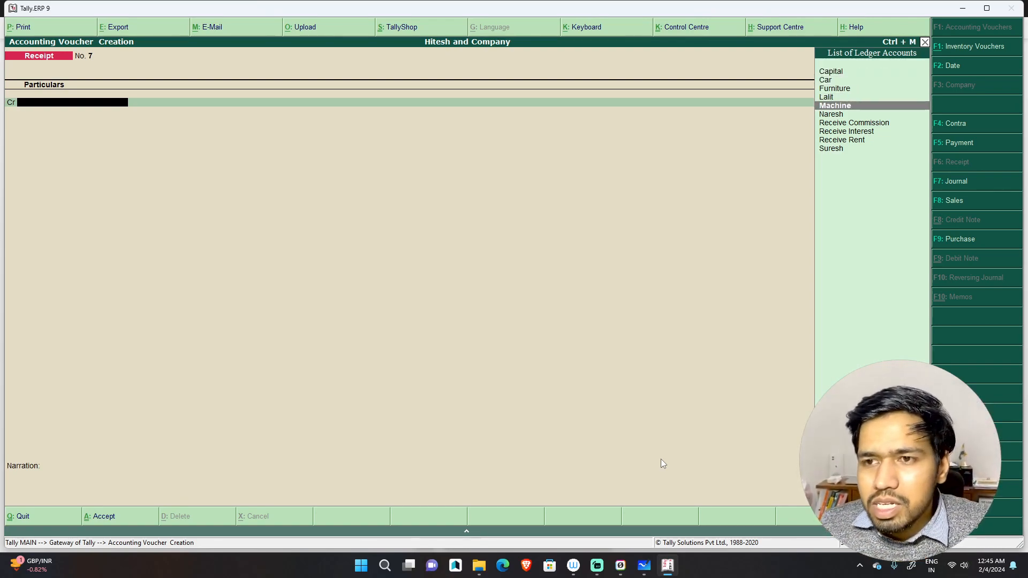
key(Down)
key(Return)
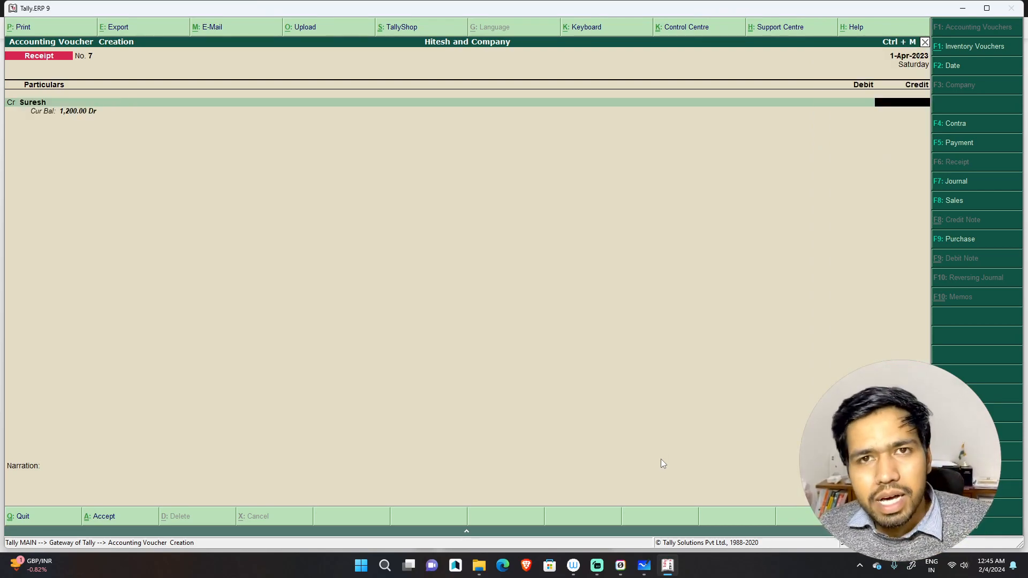
Credit the first debtor with 1,200 and settle it as Agst Ref against the "Monitor" bill
text(1200)
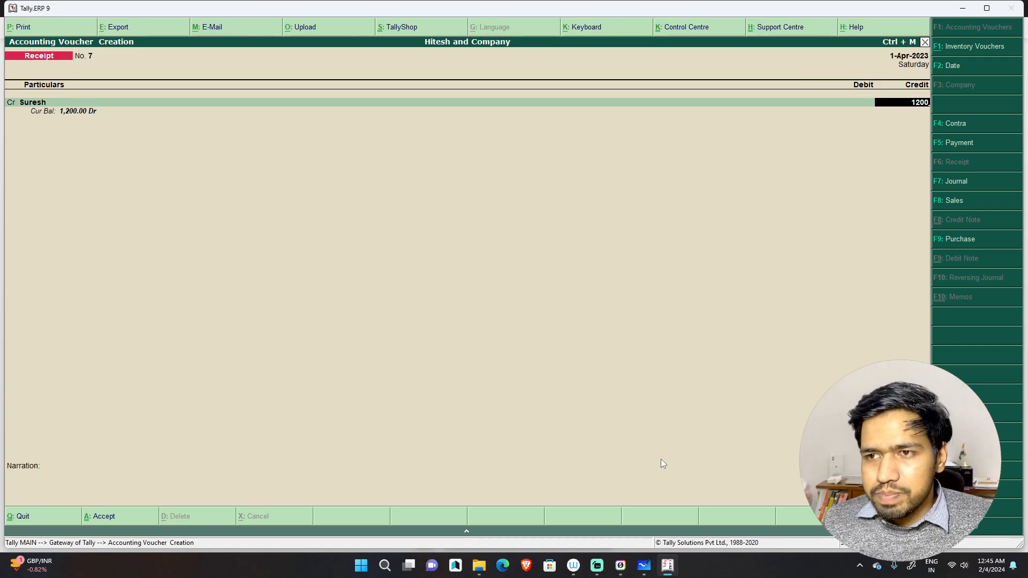
key(Return)
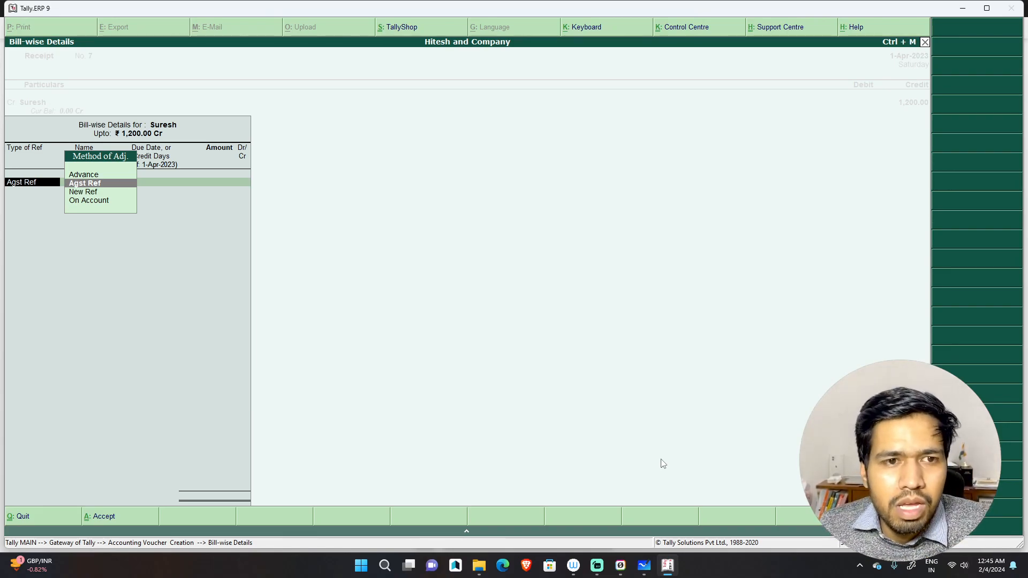
key(Return)
key(Return)
key(Return)
key(Return)
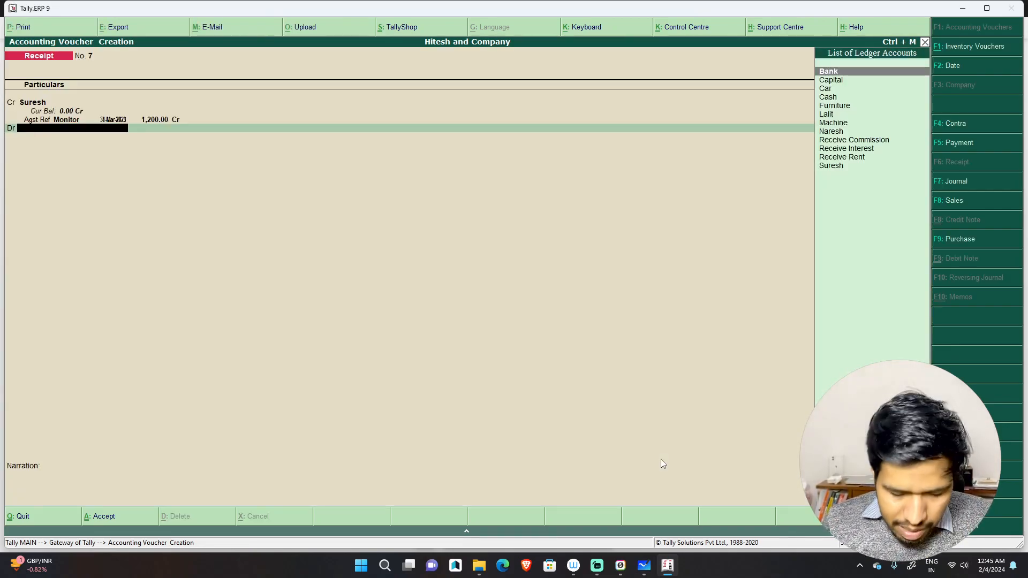
Debit Cash with 1,200, enter the narration "being cash received from" plus the first debtor's name, and accept the receipt
text(cash)
key(Return)
key(Return)
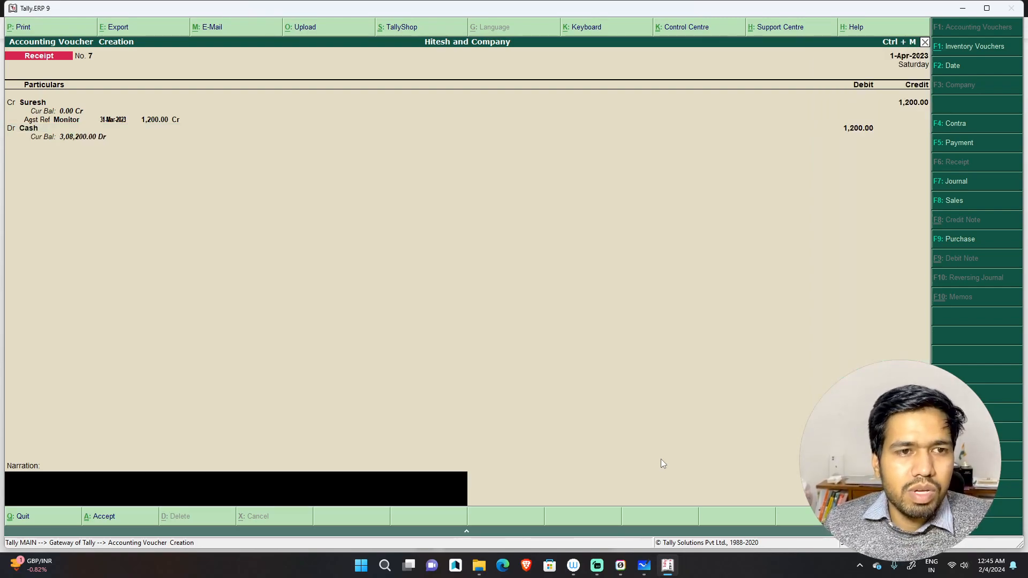
text(being cash received from suresh)
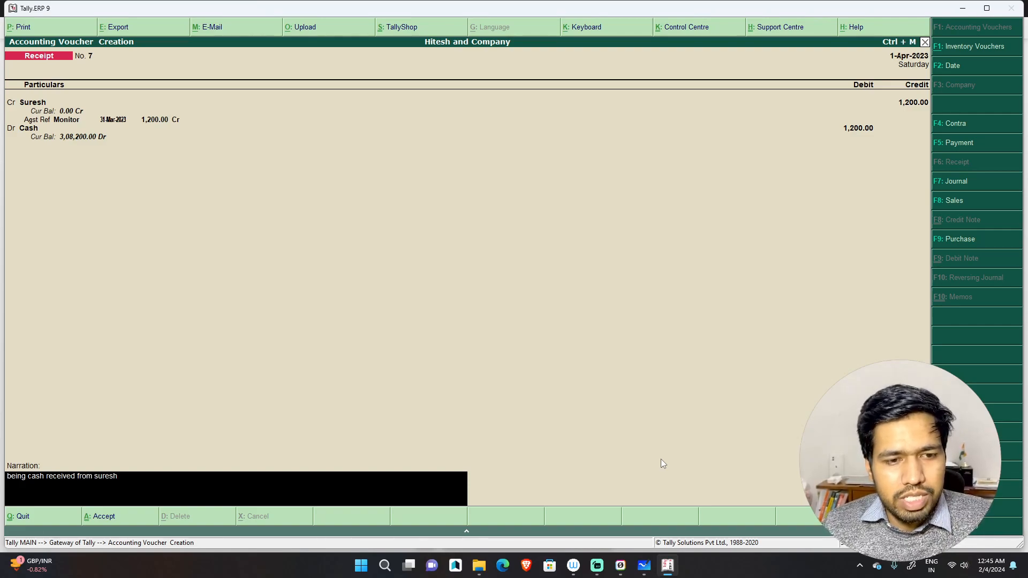
key(Return)
key(Return)
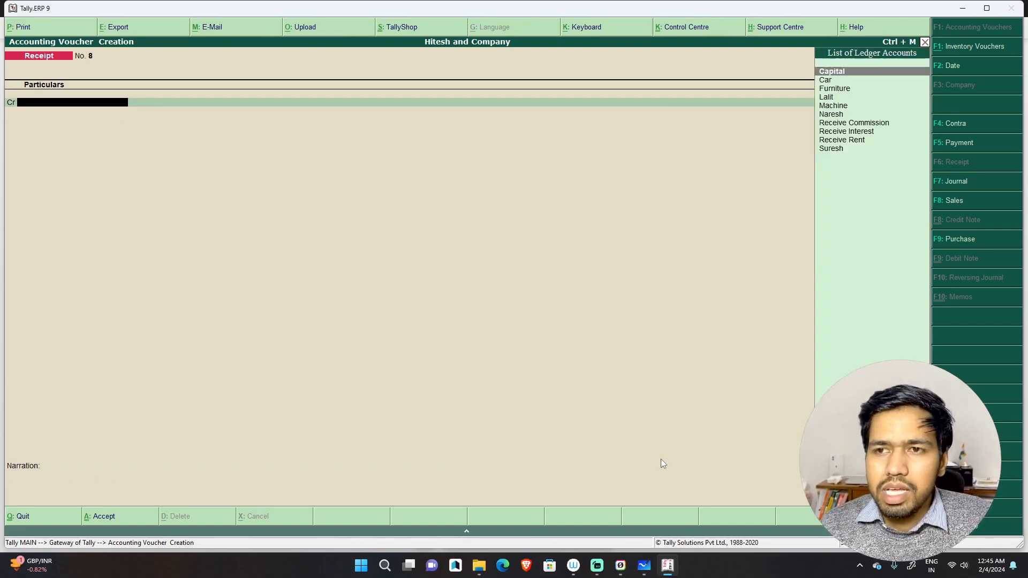
Credit the third debtor's ledger with 10,000 in the new receipt, settled as Agst Ref against the "Keyboard" bill
key(Down)
key(Down)
key(Down)
key(Down)
key(Down)
key(Return)
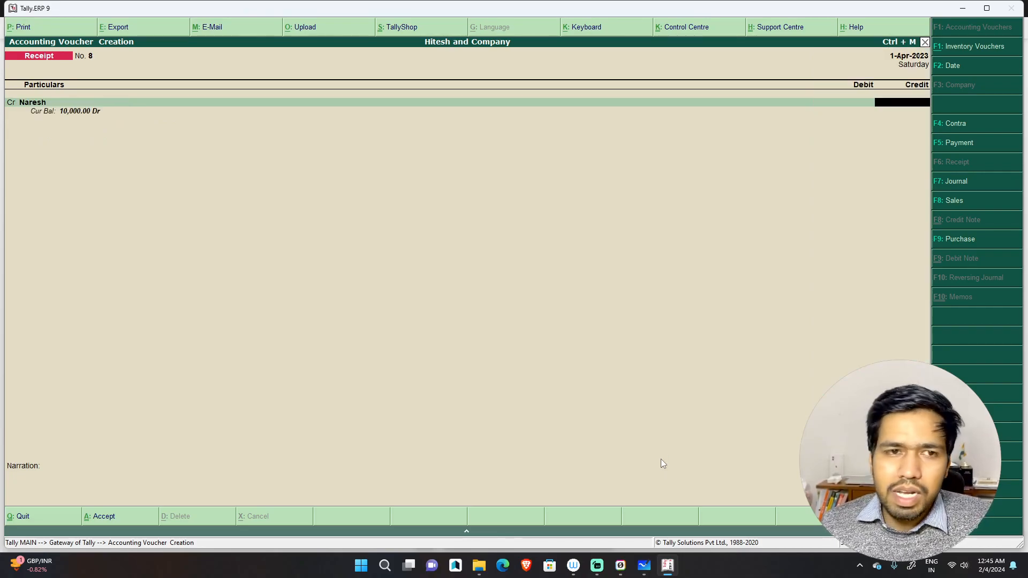
text(10000)
key(Return)
key(Return)
key(Return)
key(Return)
key(Return)
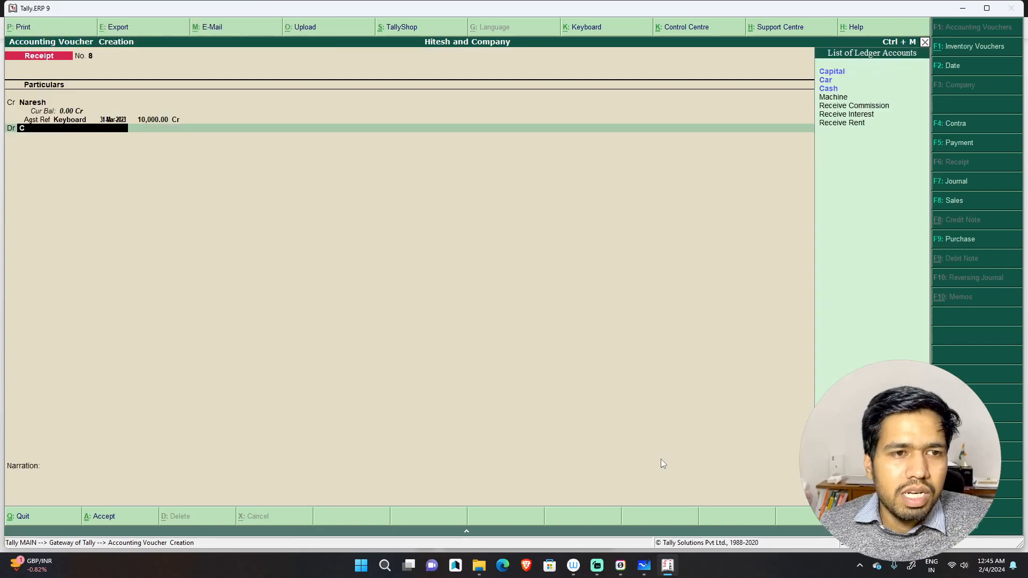
Debit Cash with 10,000, enter the narration "being cash received from" plus the third debtor's name, and accept the receipt
text(Cas)
key(Return)
key(Return)
text(bei)
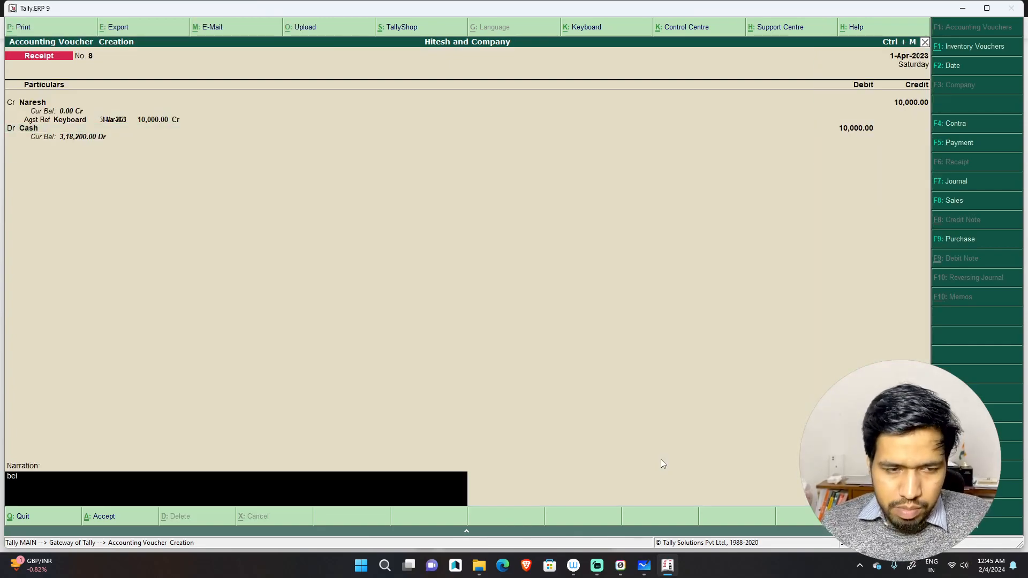
text(ng cash received f)
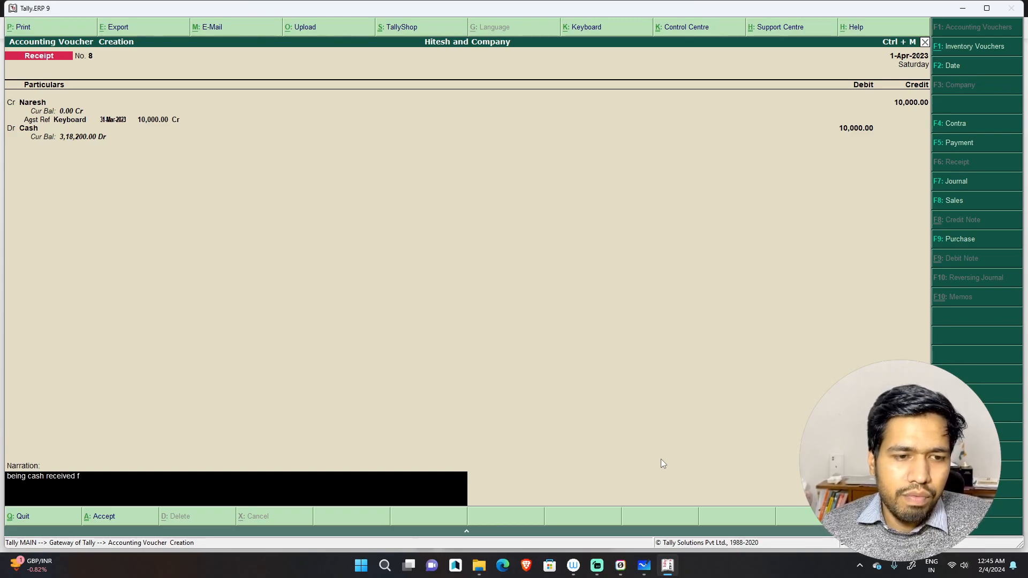
text(rom k)
key(BackSpace)
text(namre)
key(BackSpace)
key(BackSpace)
key(BackSpace)
text(resh)
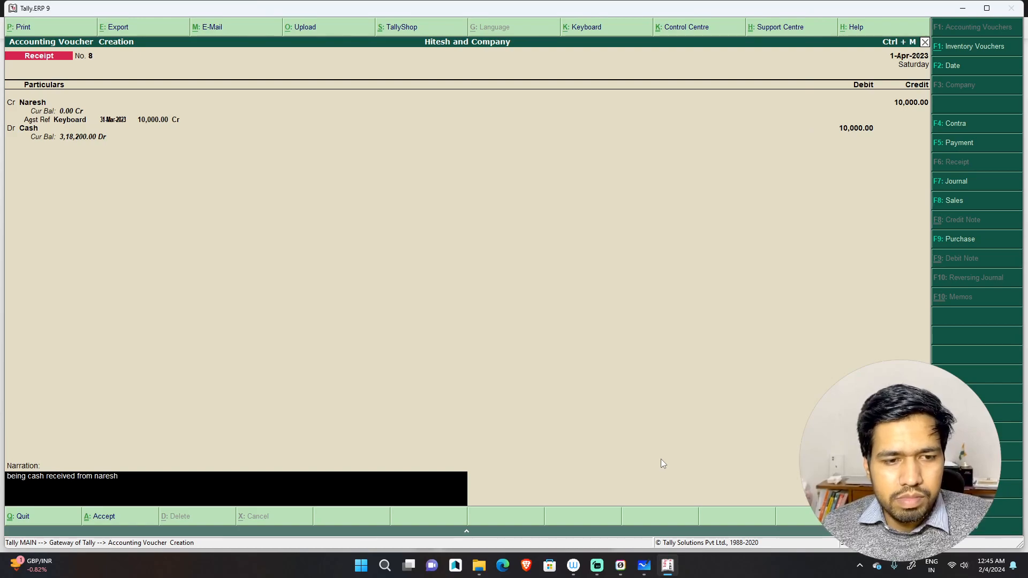
key(Return)
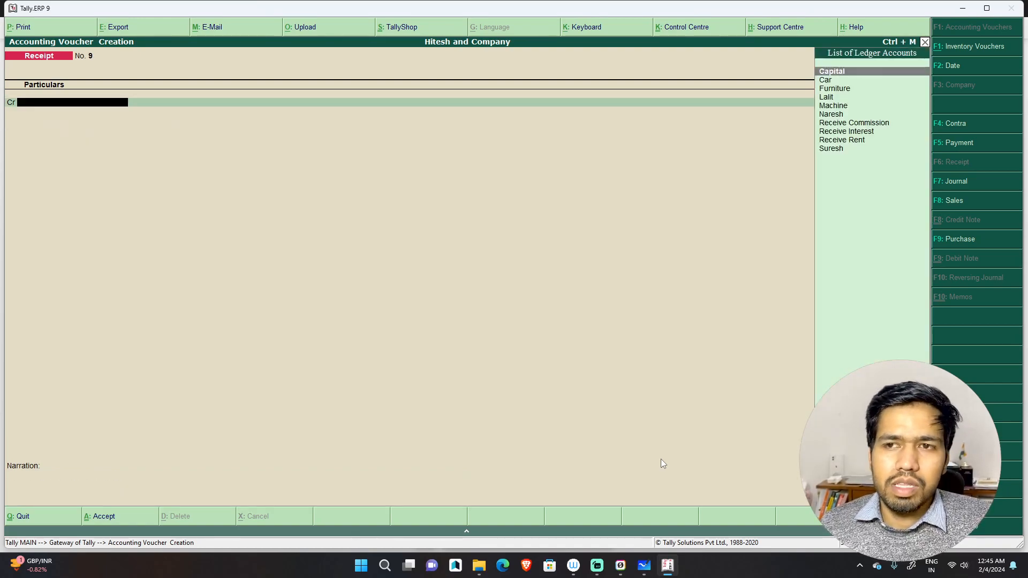
Credit the remaining debtor's ledger with 22,000 in the new receipt, settled as Agst Ref against the "Phone" bill
key(Down)
key(Down)
key(Down)
key(Down)
key(Down)
key(Down)
key(Down)
key(Down)
key(Up)
key(Up)
key(Up)
key(Up)
key(Up)
key(Return)
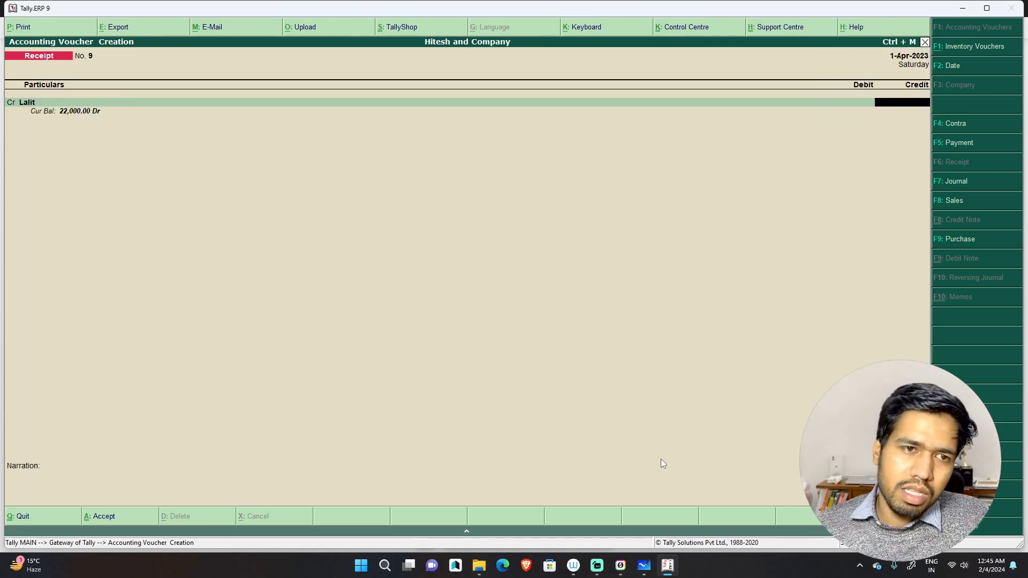
text(22,000)
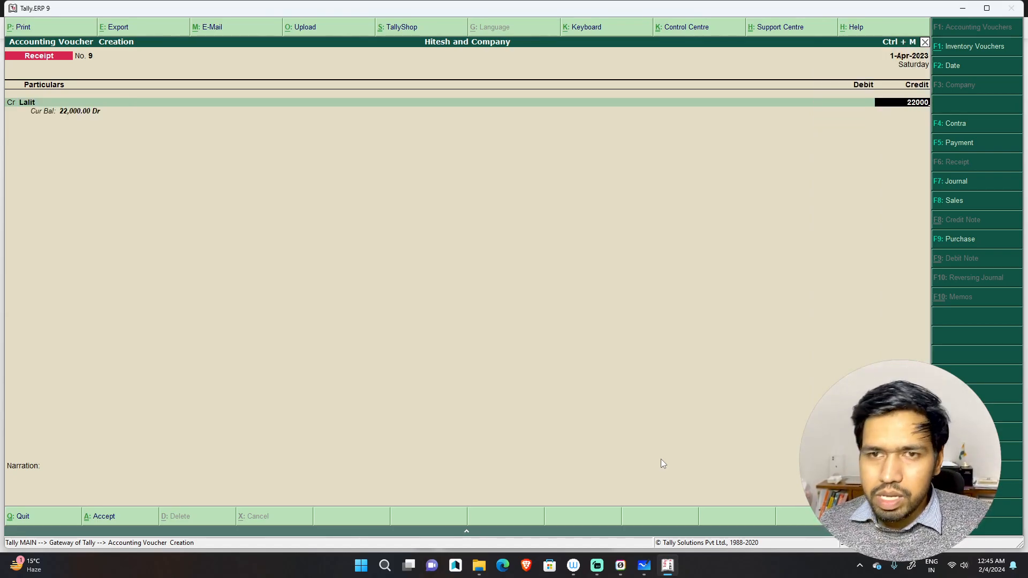
key(Return)
key(Return)
key(Return)
key(Return)
key(Return)
Debit Cash with 22,000, enter the narration "being cash receievd from" plus the debtor's name, and accept the receipt
key(Return)
text(cash)
key(Return)
key(Return)
text(beimg)
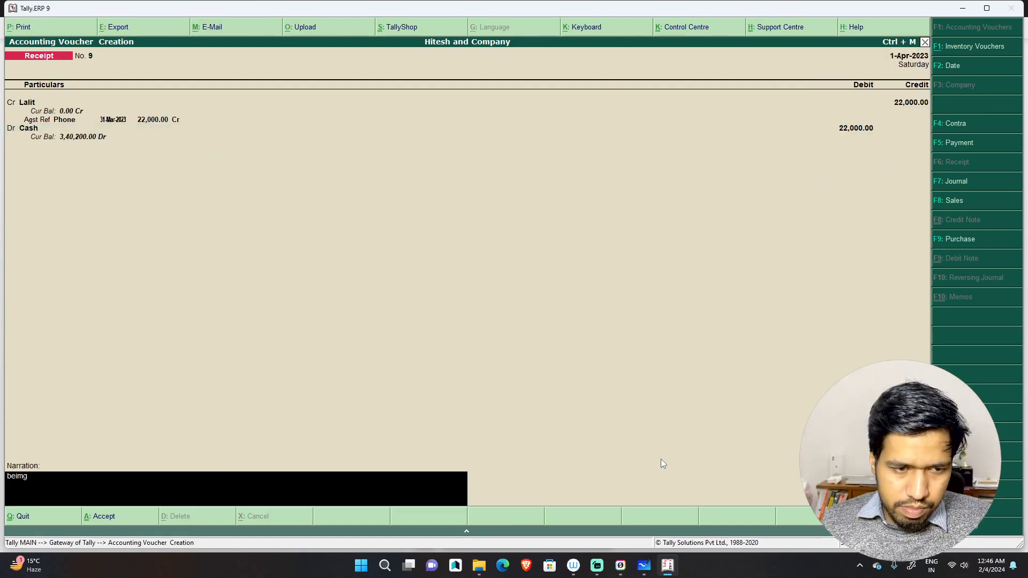
key(BackSpace)
key(BackSpace)
text(ng cash receievd from la)
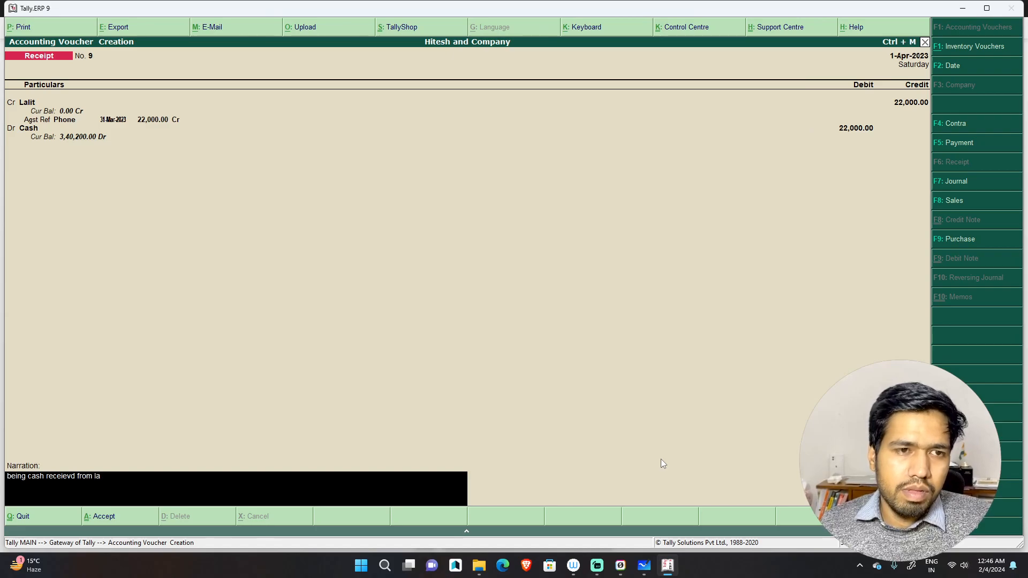
text(lit)
key(Return)
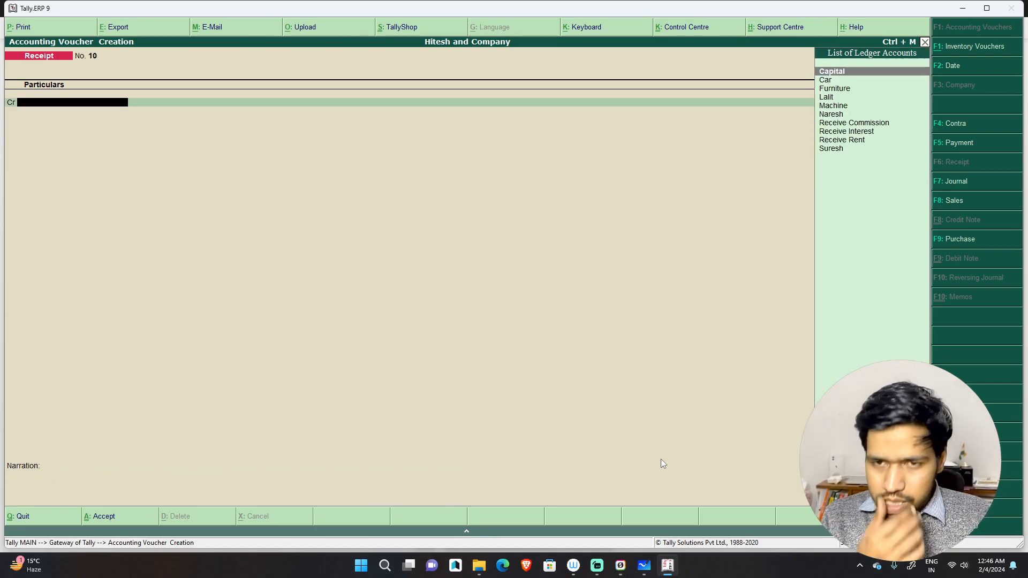
Switch to Microsoft Whiteboard and draw a short line beneath the last debtor's name in the Debtor list
click(644, 566)
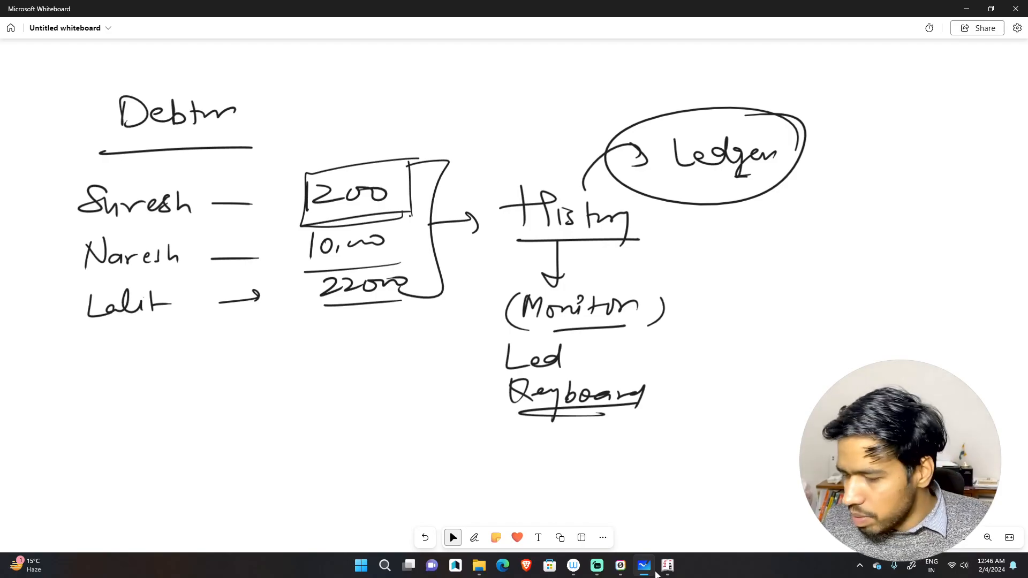
drag(67, 350, 141, 358)
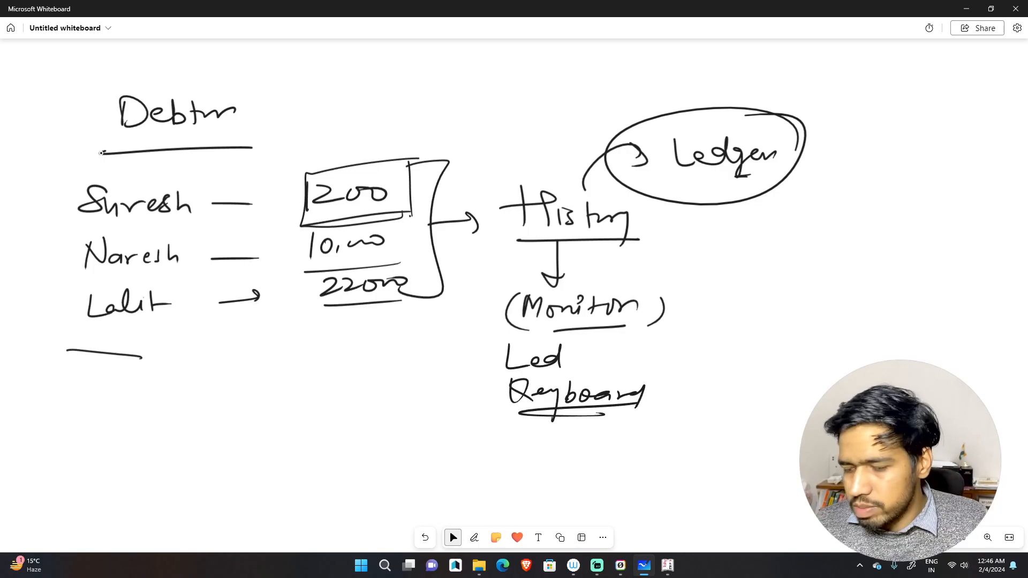
click(423, 534)
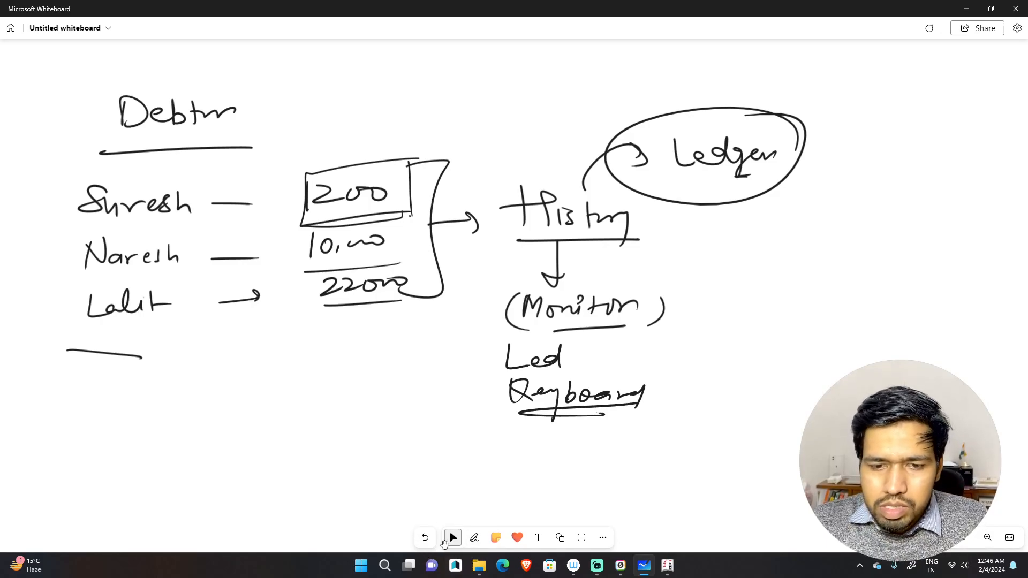
Circle the word "Share" in item 4, Sale of Share Receipts, of the Receipts Voucher list on the whiteboard
drag(174, 418, 539, 439)
drag(222, 432, 555, 432)
drag(110, 455, 406, 456)
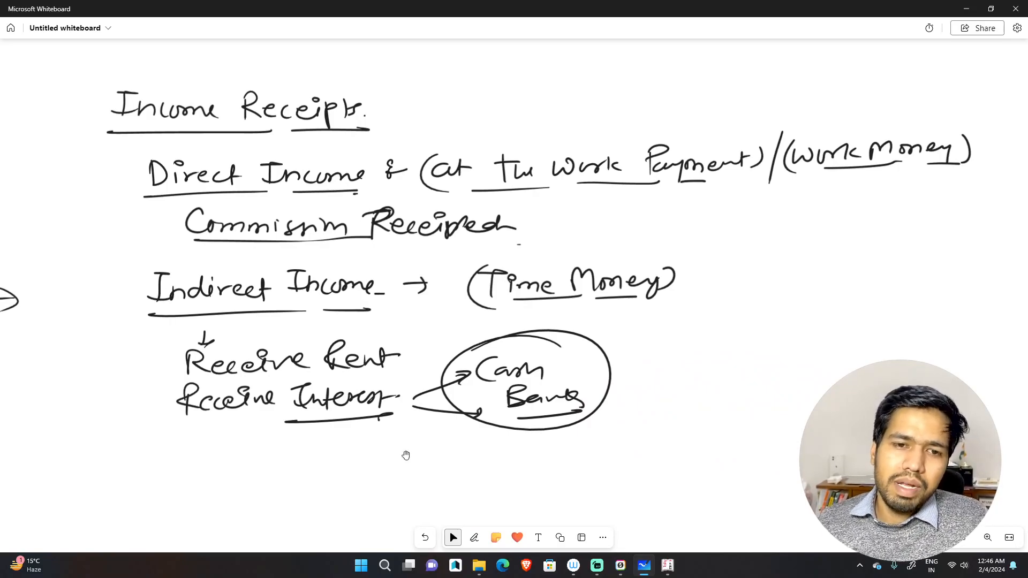
drag(114, 382, 895, 336)
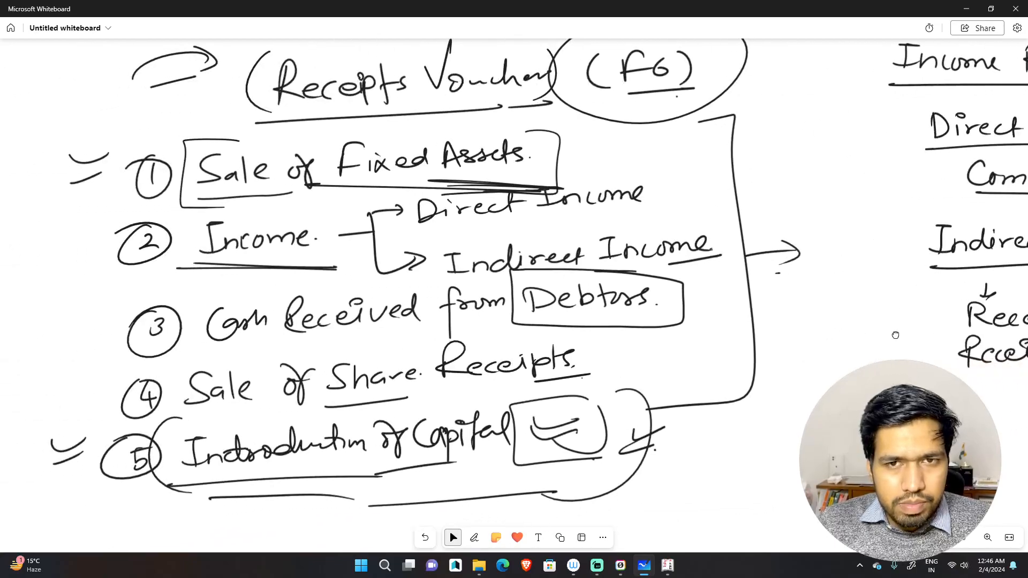
key(alt+w)
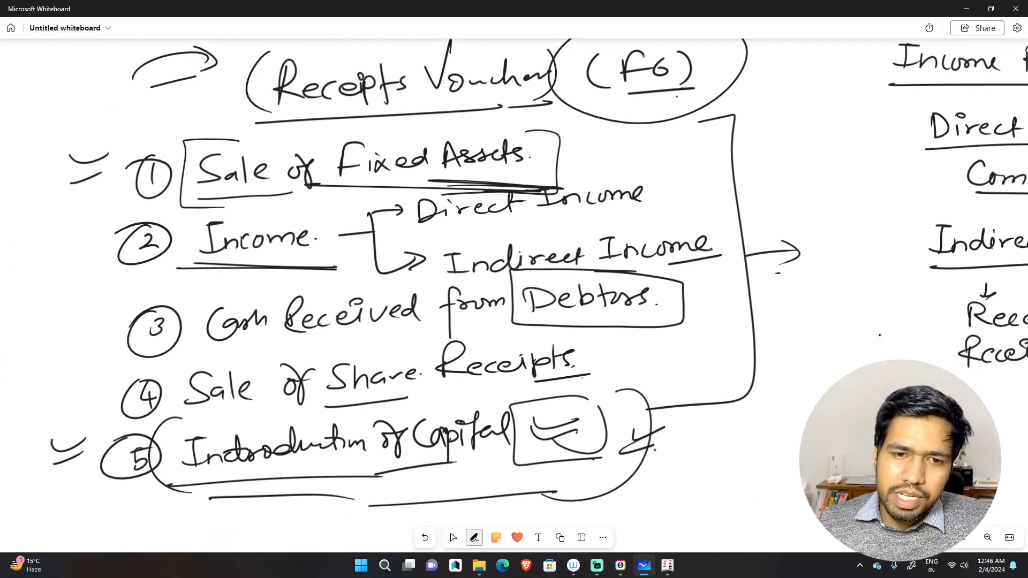
mouse_move(413, 345)
mouse_down()
mouse_move(316, 410)
mouse_move(388, 351)
mouse_up()
key(alt+w)
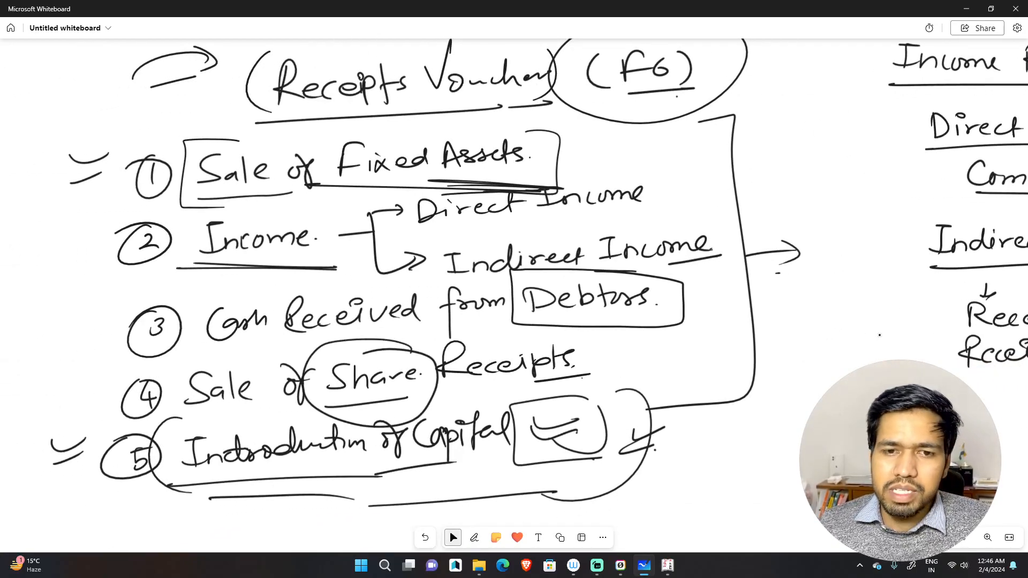
Switch back to Tally.ERP 9, leave the empty receipt, and start a new Payment voucher
click(668, 565)
key(Escape)
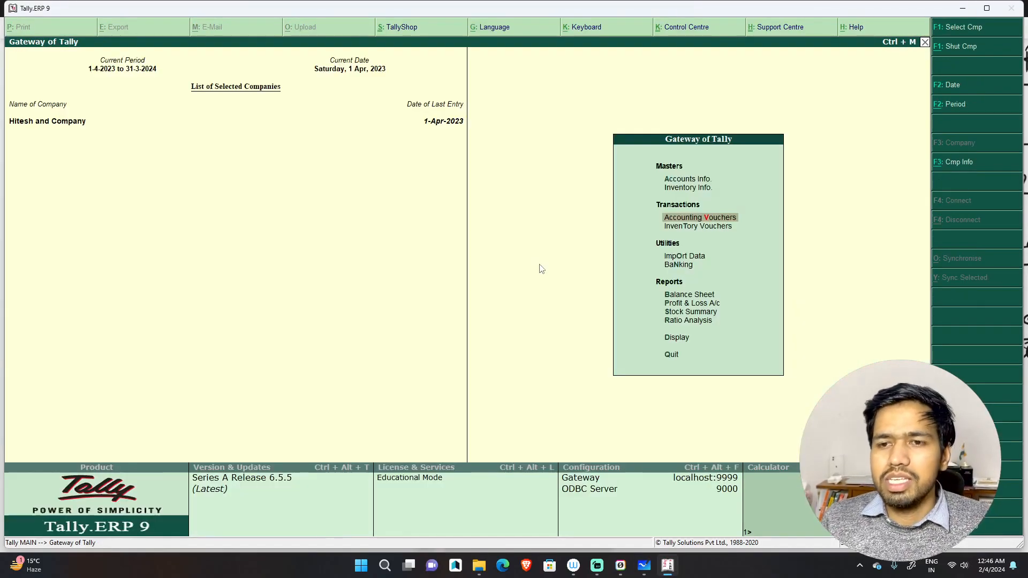
key(Up)
key(Up)
key(Down)
key(Down)
key(Down)
key(Up)
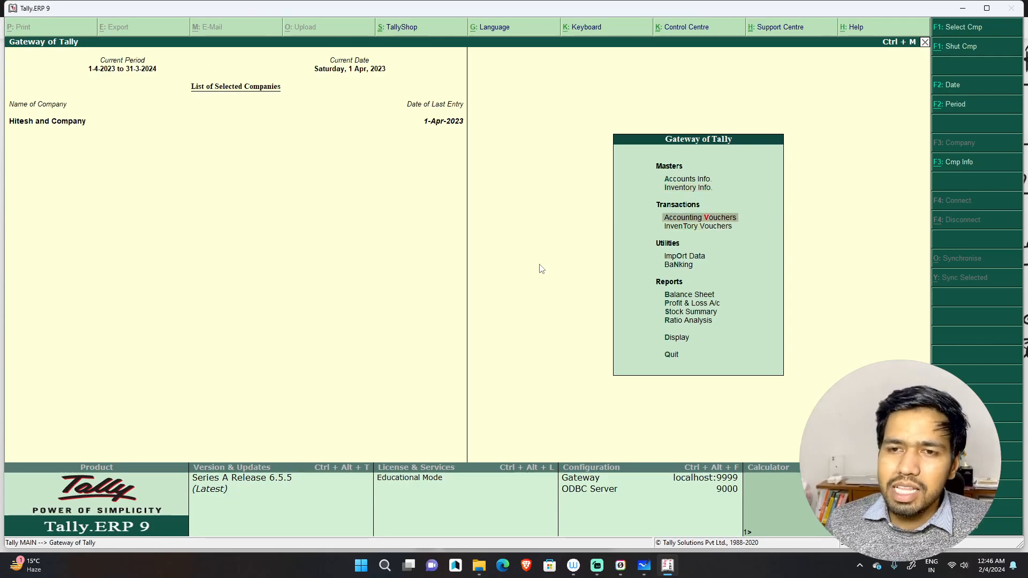
key(Return)
key(F5)
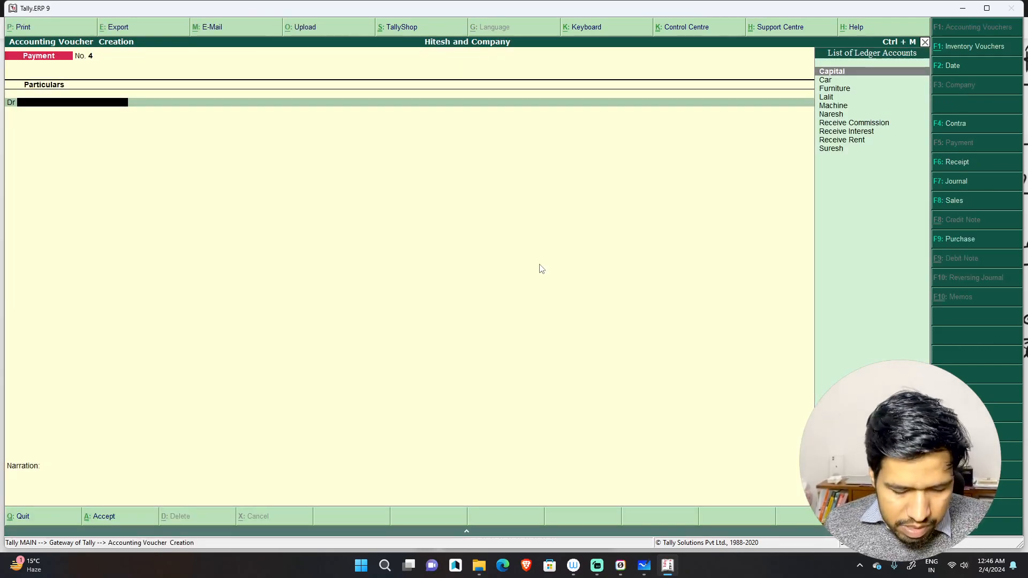
Create a ledger named "Share of Jio" under the Investments group from within the payment voucher, keeping the other details at their defaults
key(alt+c)
text(Share of)
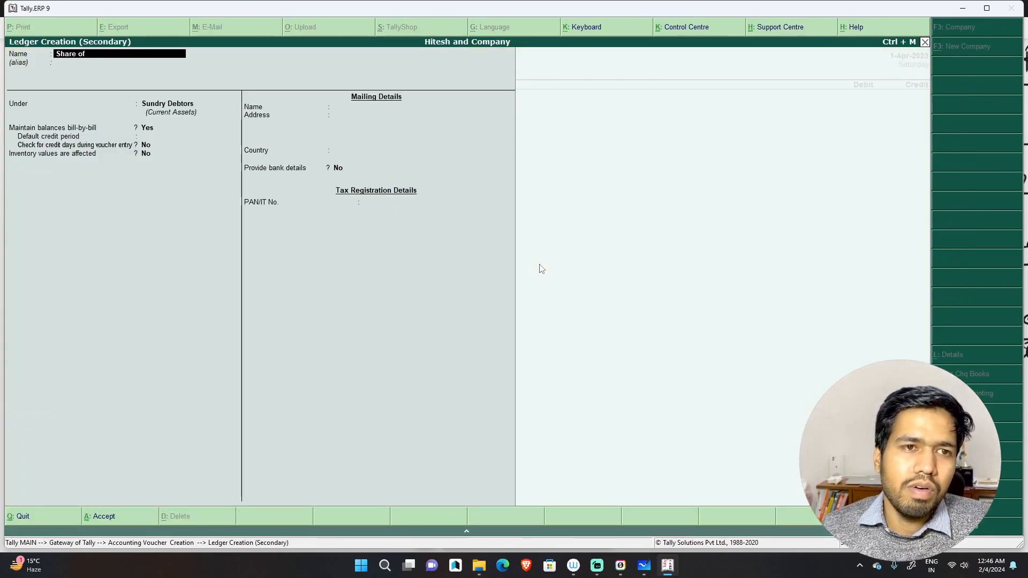
text( Jio)
key(Return)
text(invest,)
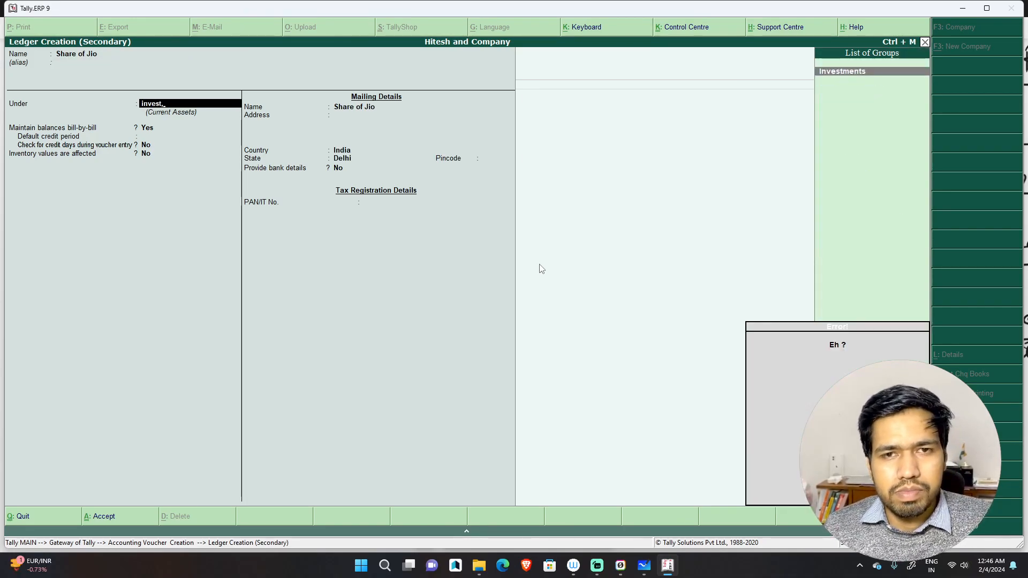
key(Return)
key(Return)
key(Return)
key(Return)
key(Return)
key(Return)
key(Return)
key(Return)
key(Return)
key(Return)
key(Return)
key(Return)
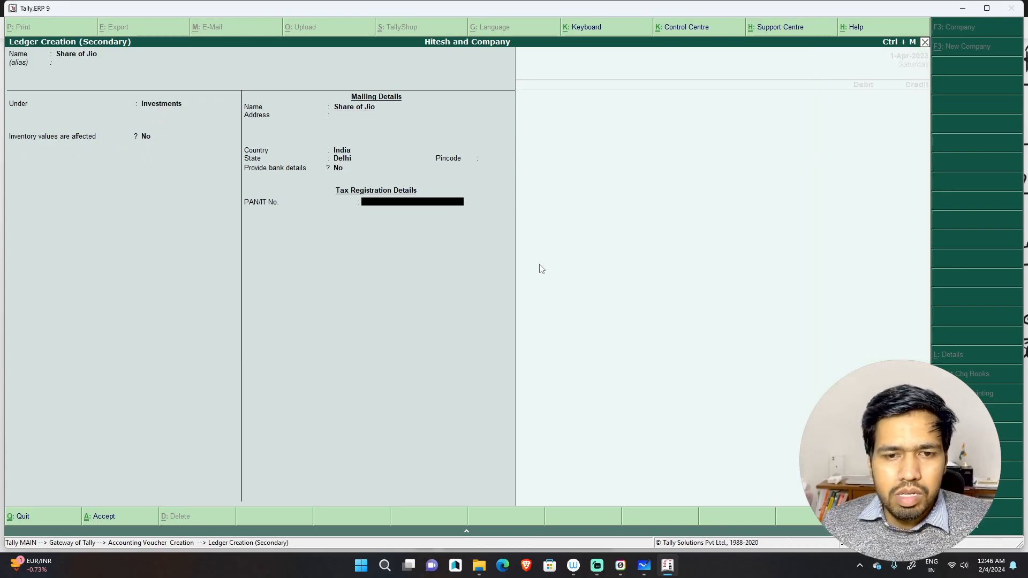
Debit Share of Jio with 25,000 in the payment voucher and credit Cash with the same amount
text(25000)
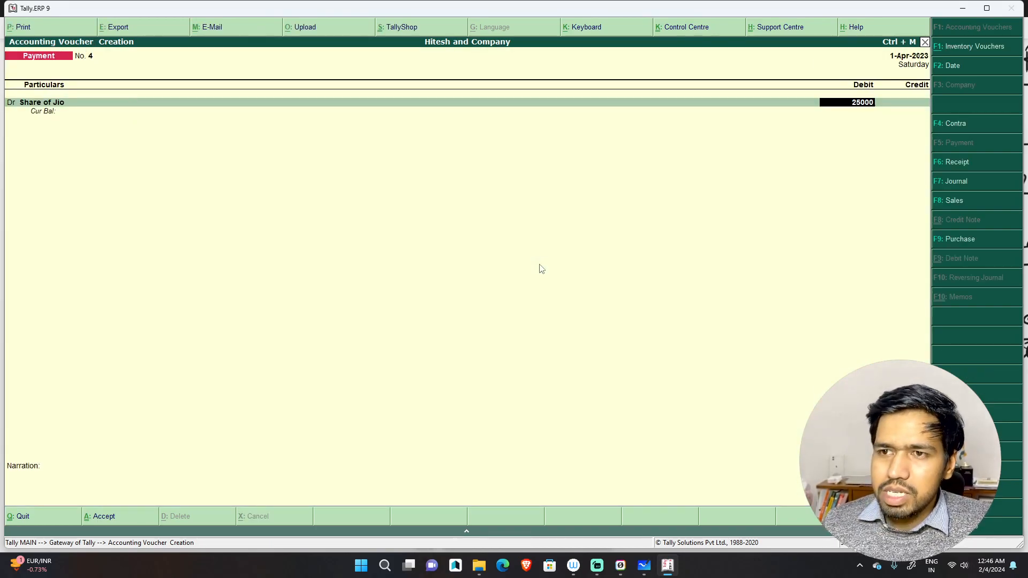
key(Return)
text(cash)
key(Return)
key(Return)
Enter the narration "being share of jio purchased in cash" and accept the payment voucher
text(being sh)
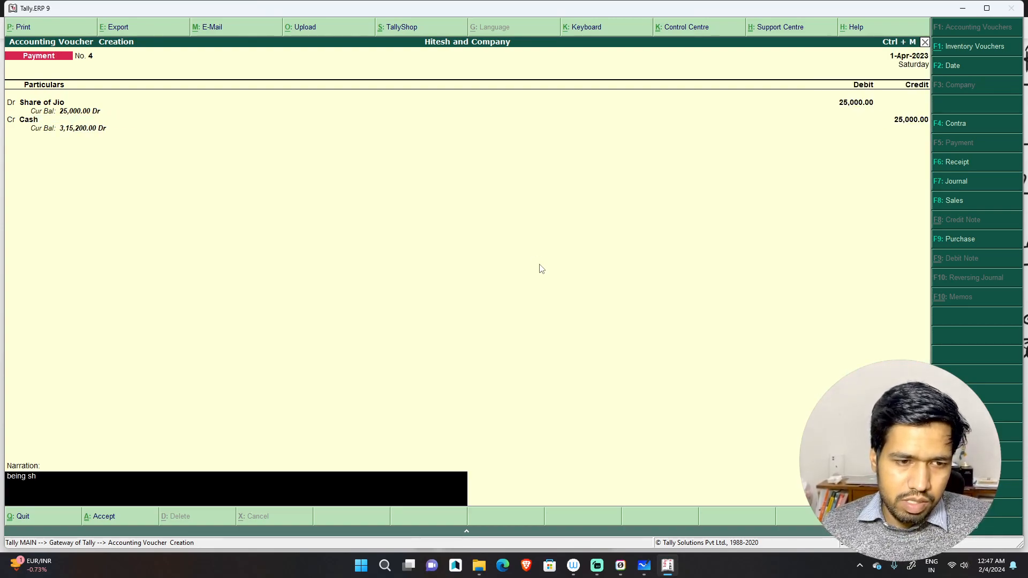
text(of j9i)
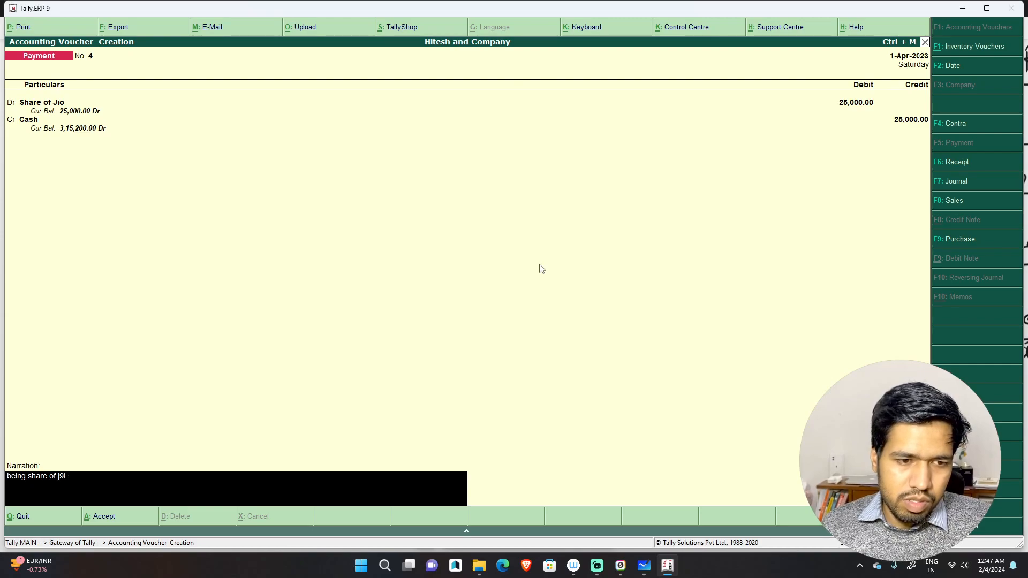
key(BackSpace)
key(BackSpace)
text(io purh)
key(BackSpace)
text(chased in cash)
key(Return)
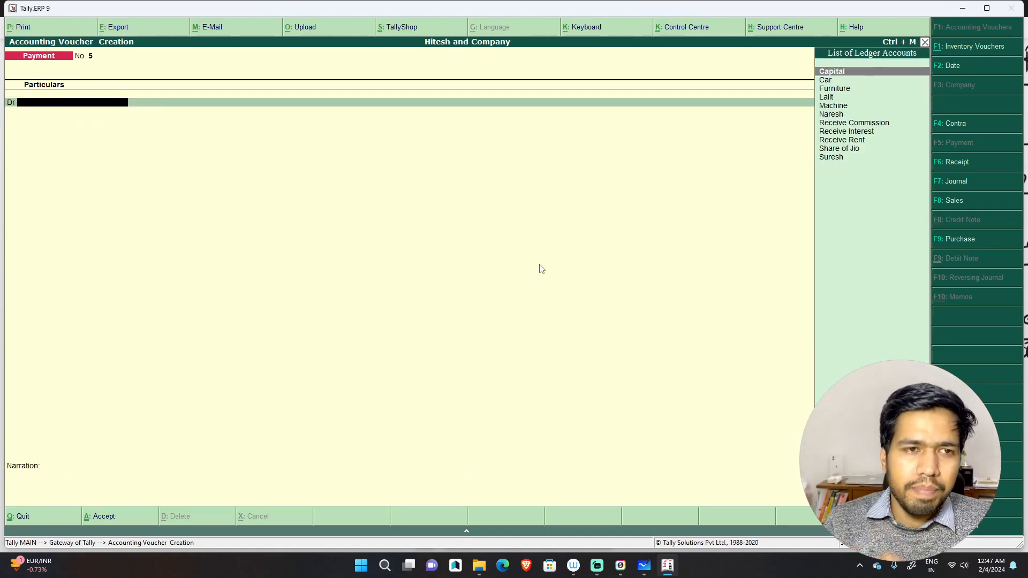
Start a new Receipt voucher and credit Share of Jio with 12,000
key(F6)
key(Down)
key(Down)
key(Down)
key(Down)
key(Down)
key(Down)
key(Down)
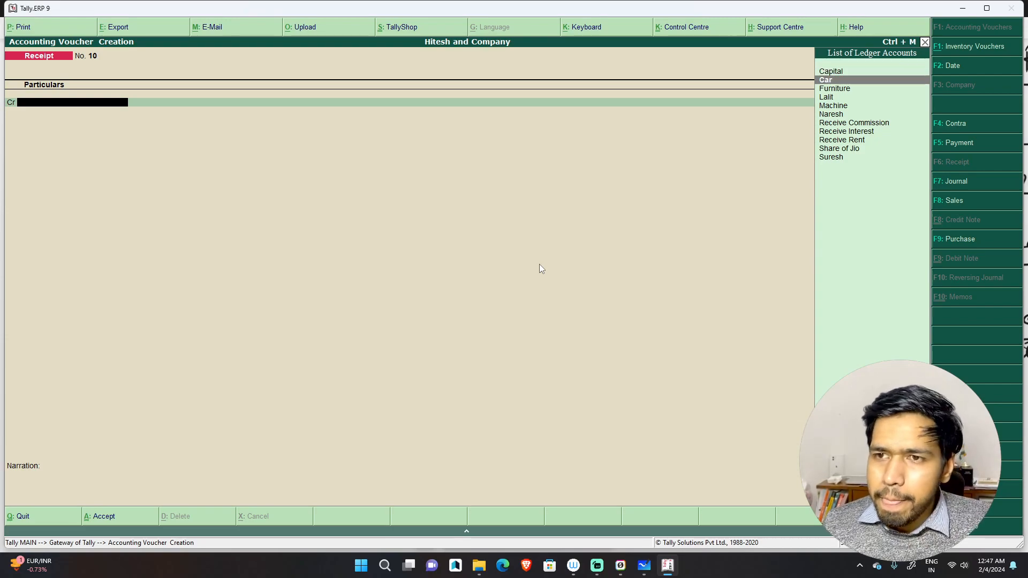
key(Down)
key(Down)
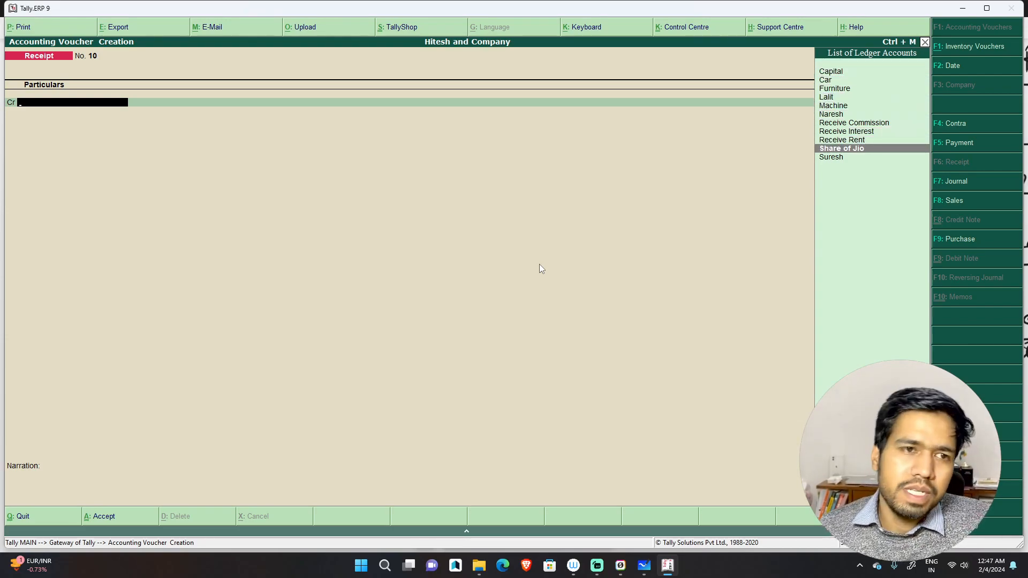
key(Return)
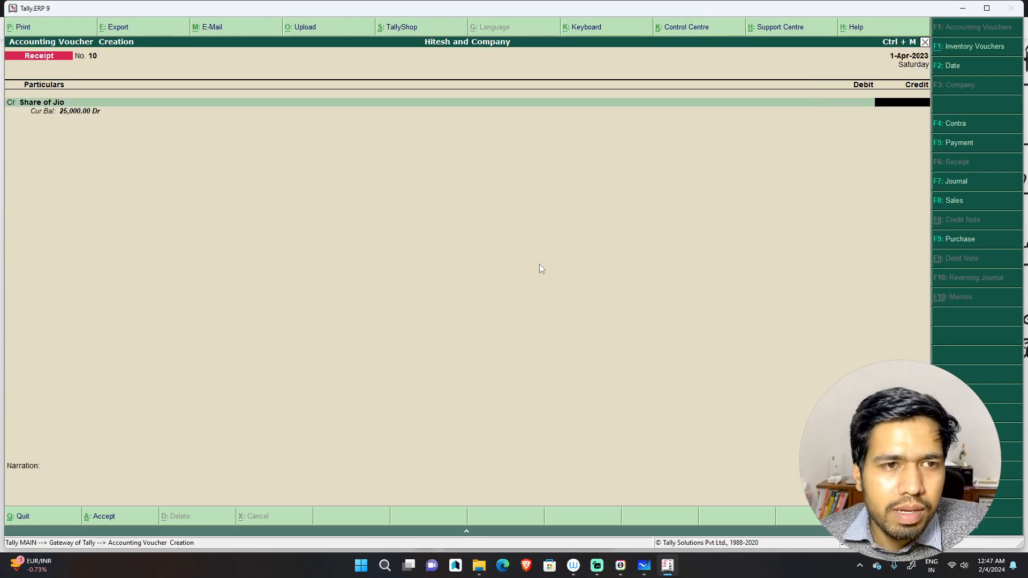
text(12000)
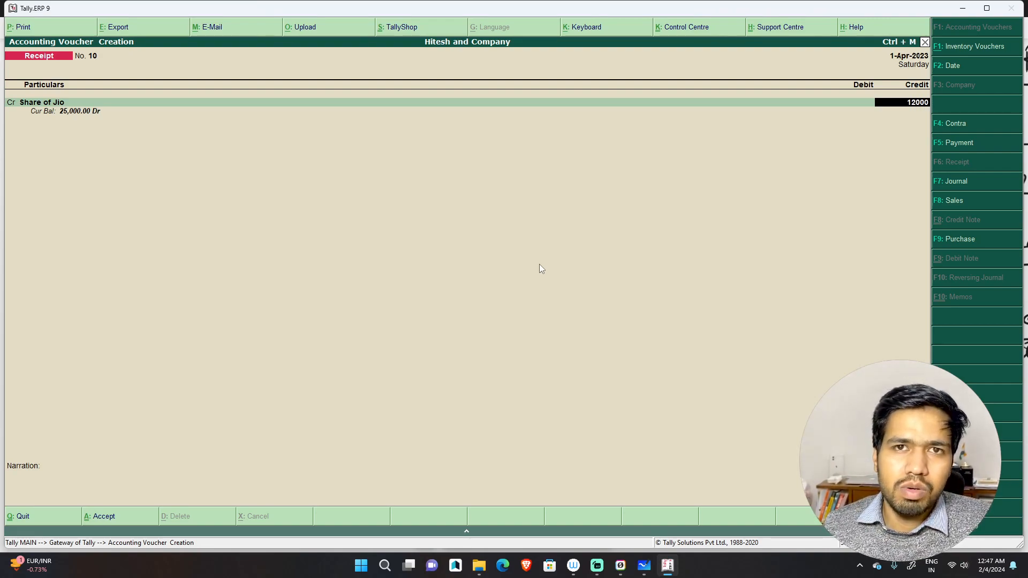
key(Return)
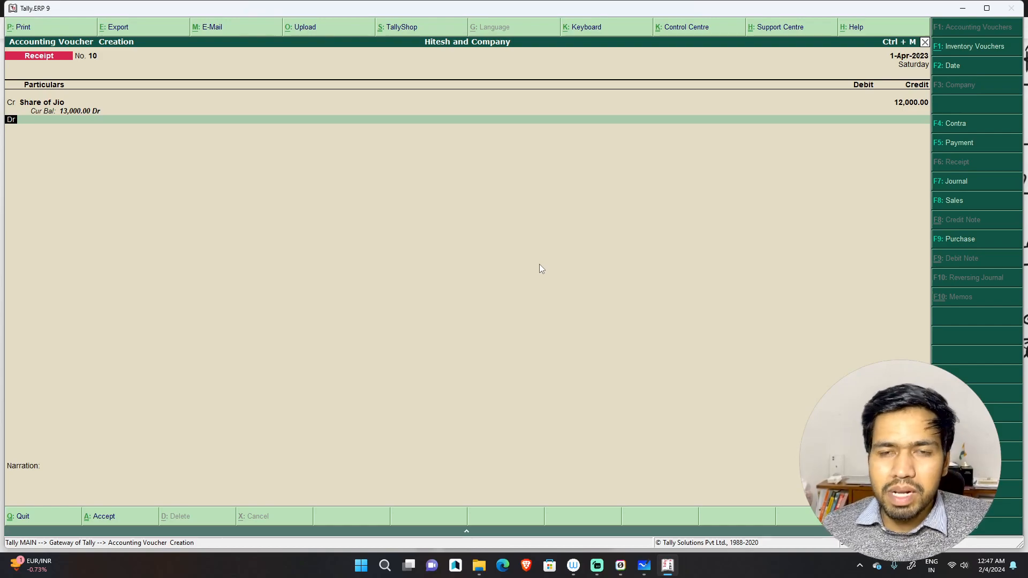
Debit Cash with 12,000, enter the narration "being share of jio sold in cash", and accept the receipt
key(Return)
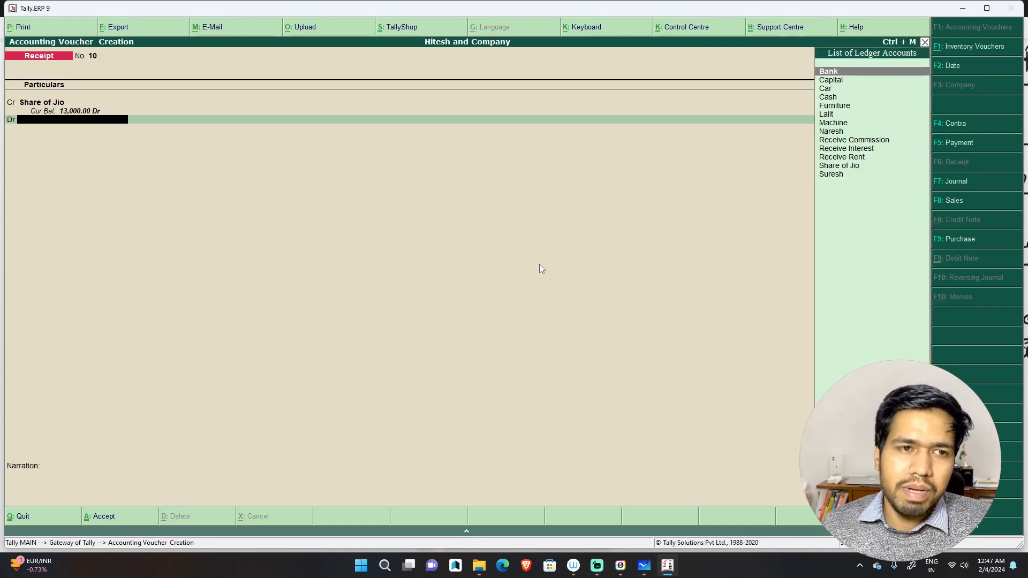
text(cash)
key(Return)
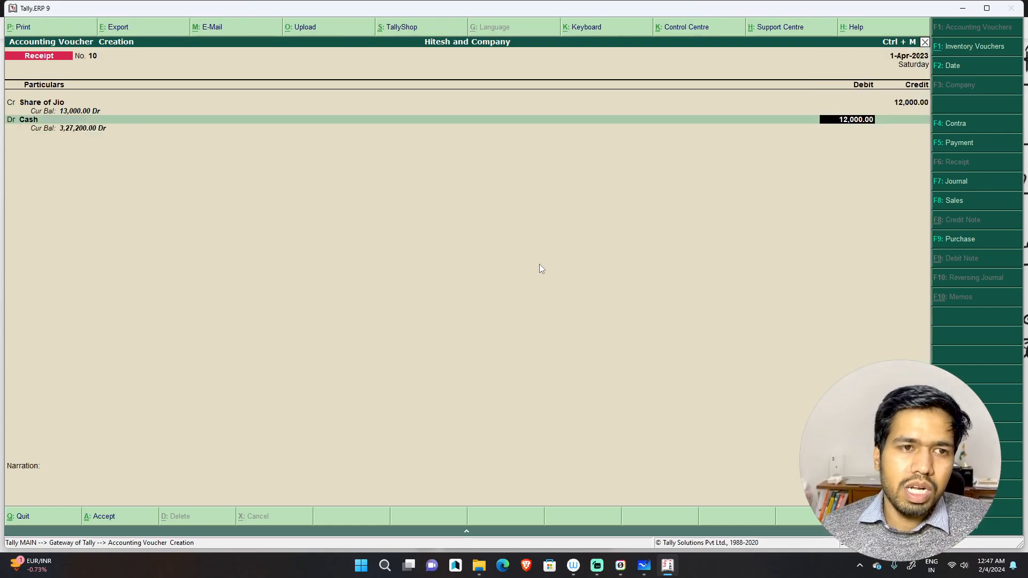
key(Return)
text(being)
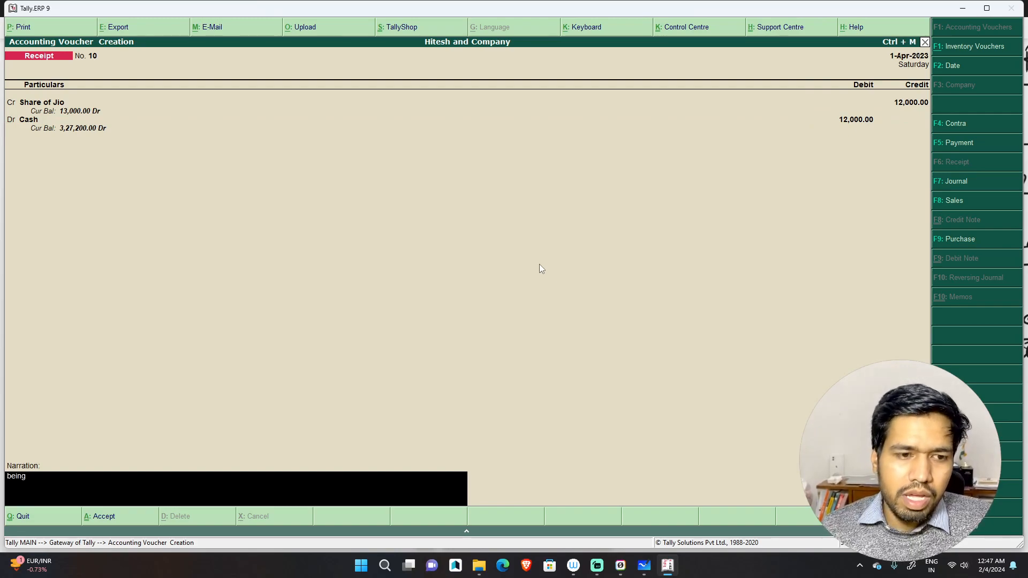
text( share of jio sold in cash)
key(Return)
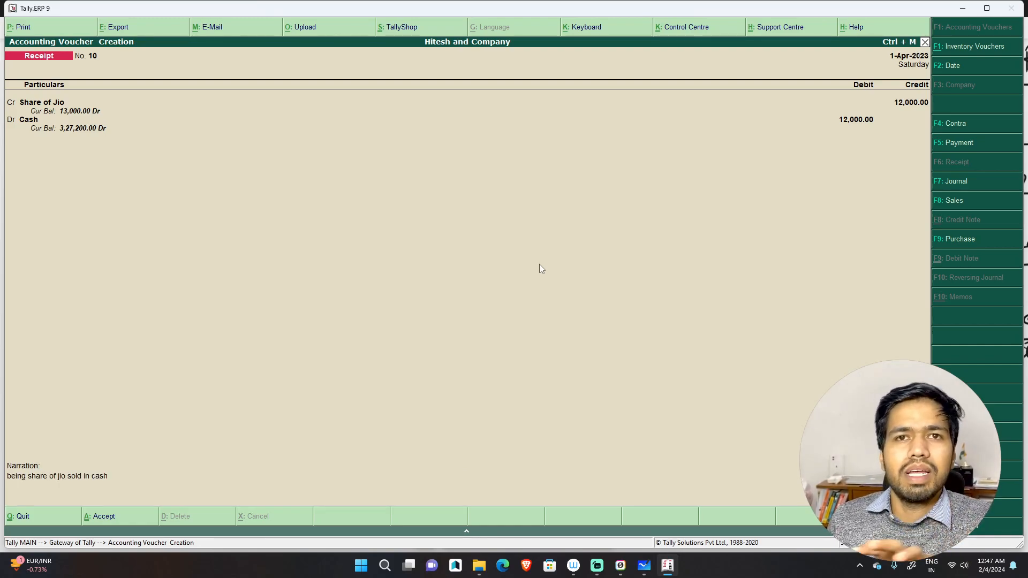
key(Return)
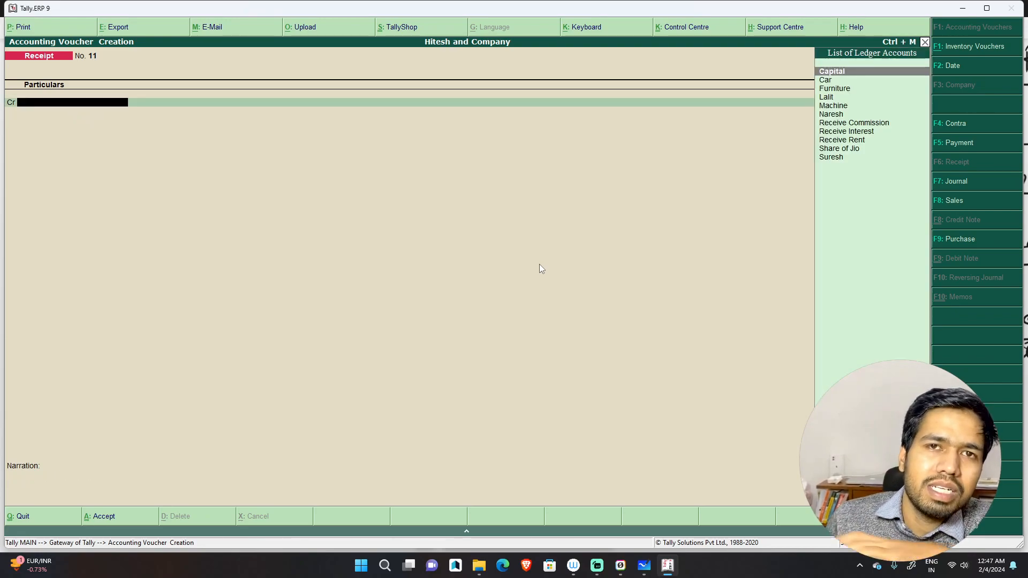